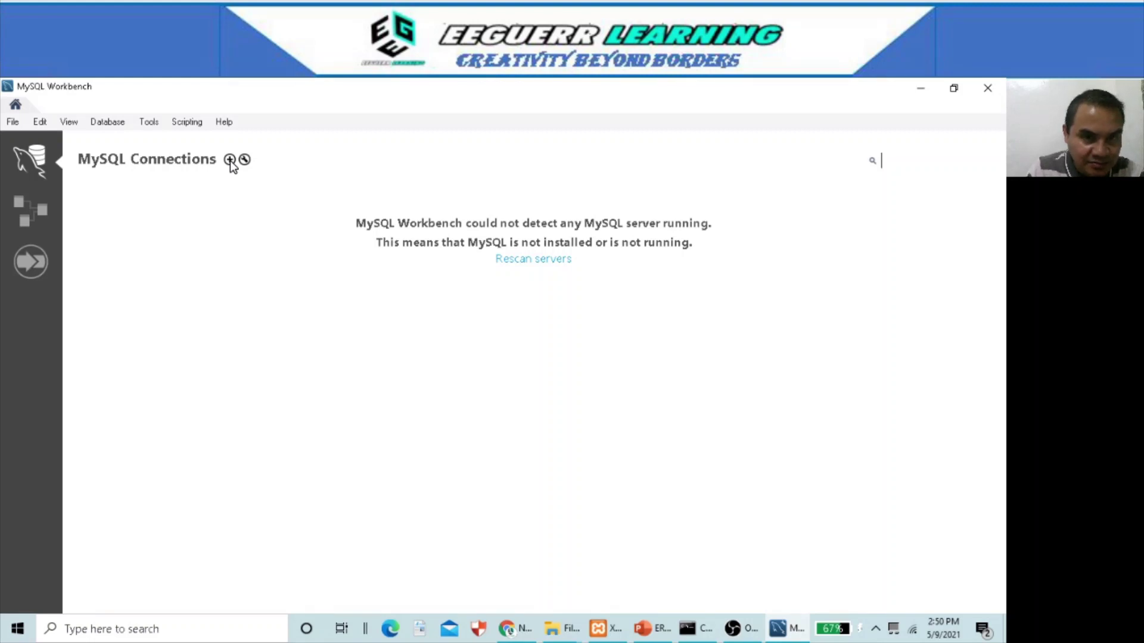
- Create a new connection named localhost pointing at host 127.0.0.1
click(230, 161)
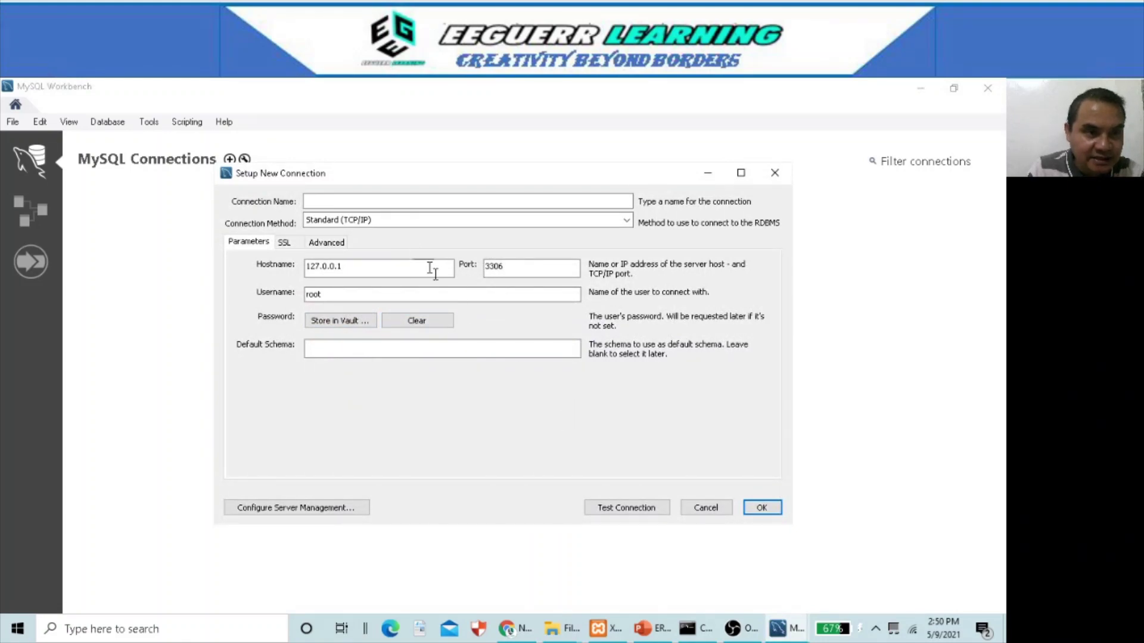
click(399, 203)
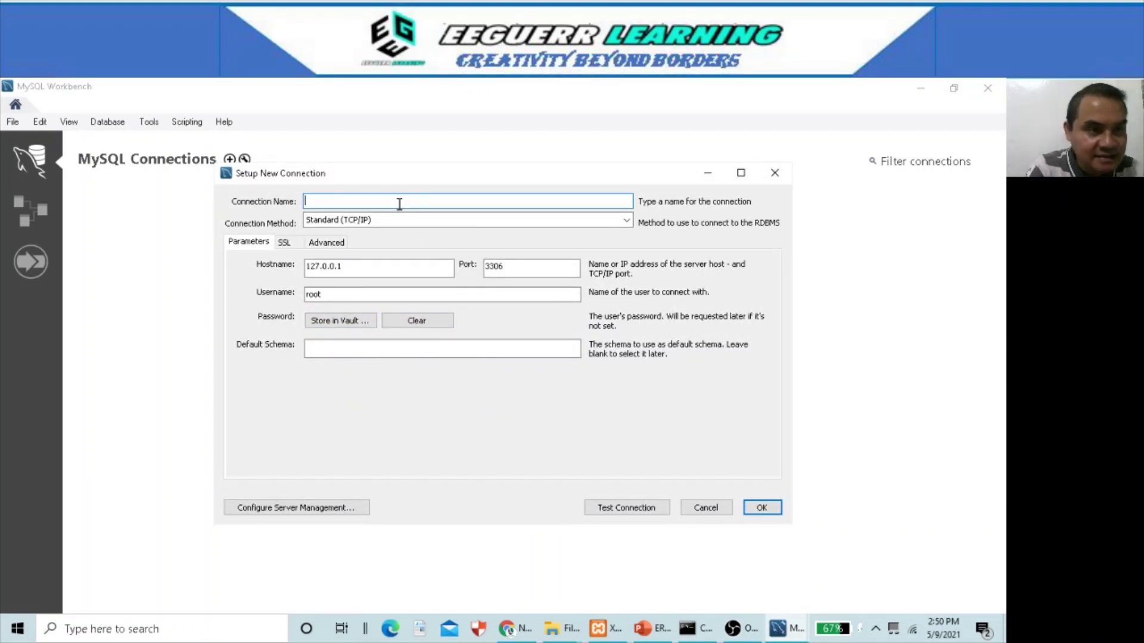
text(LO)
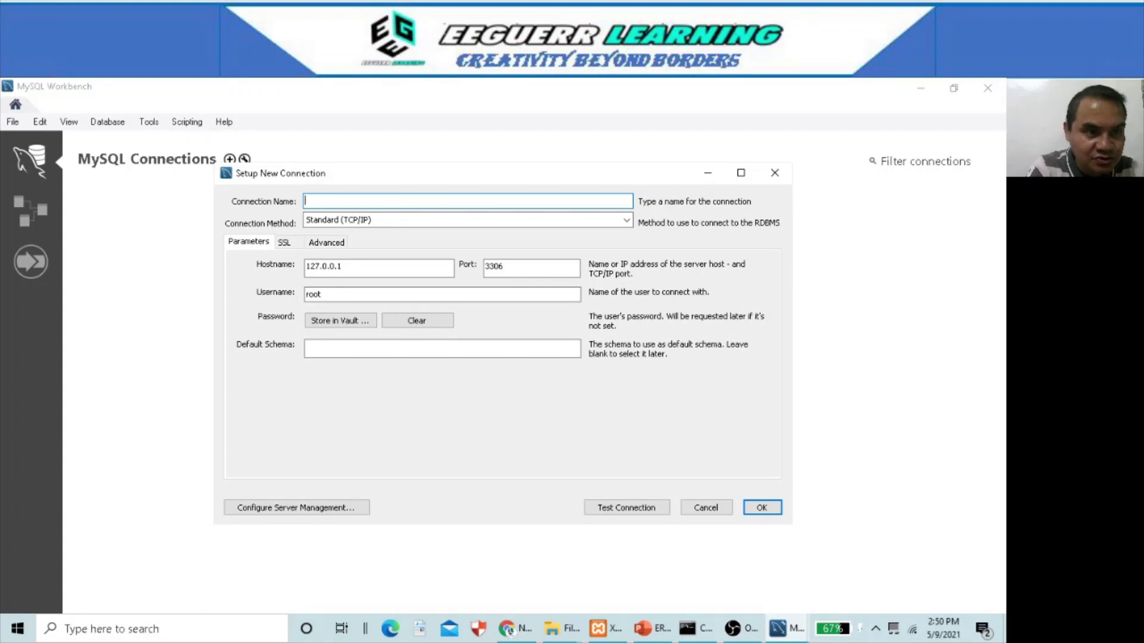
text(localhost)
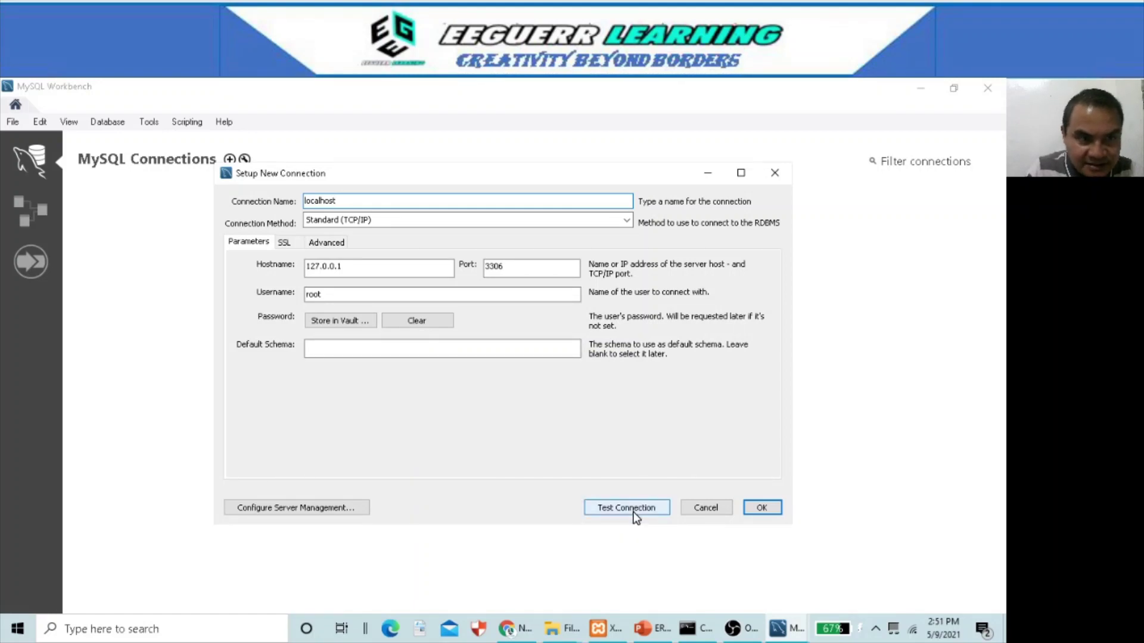
drag(353, 267, 288, 266)
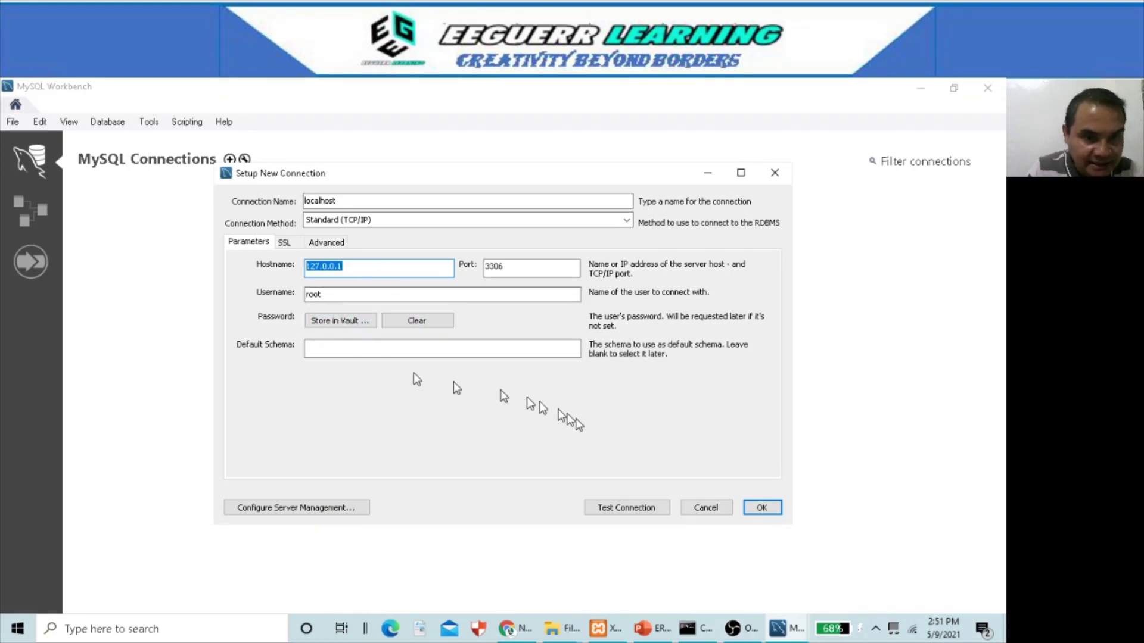
- Test the connection with the root account password, accept the version warning, and save it
click(630, 512)
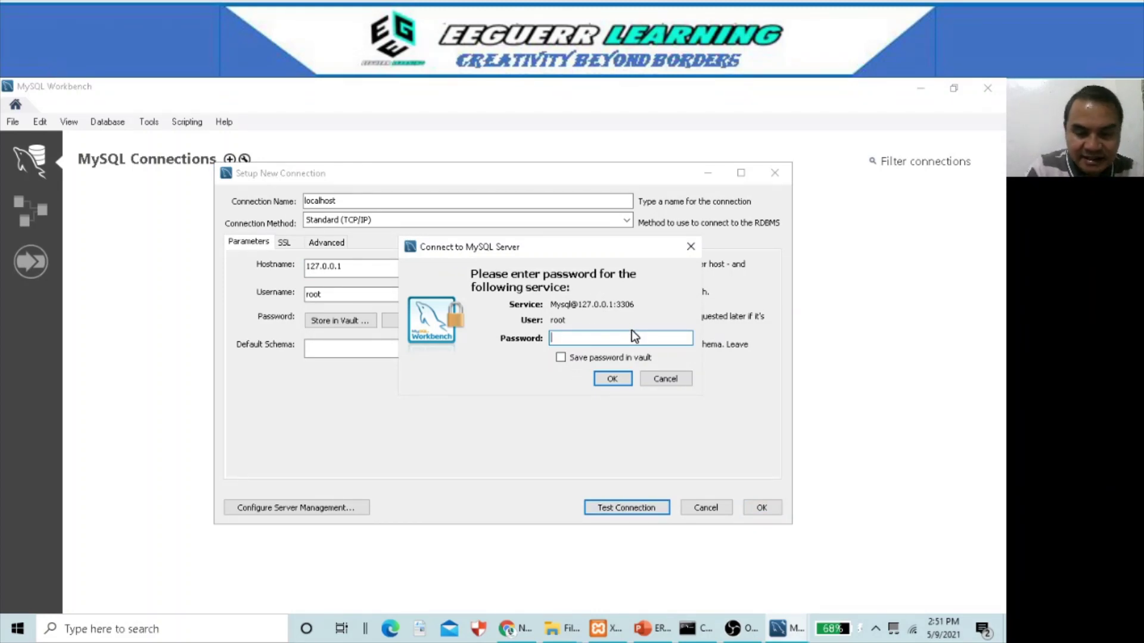
text(root)
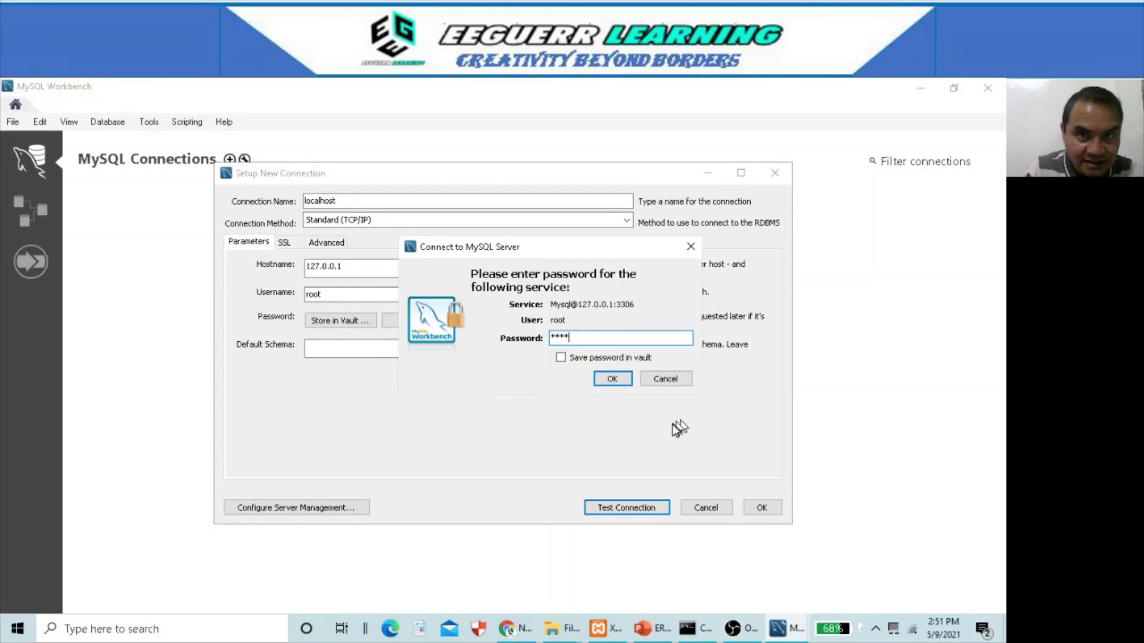
click(613, 380)
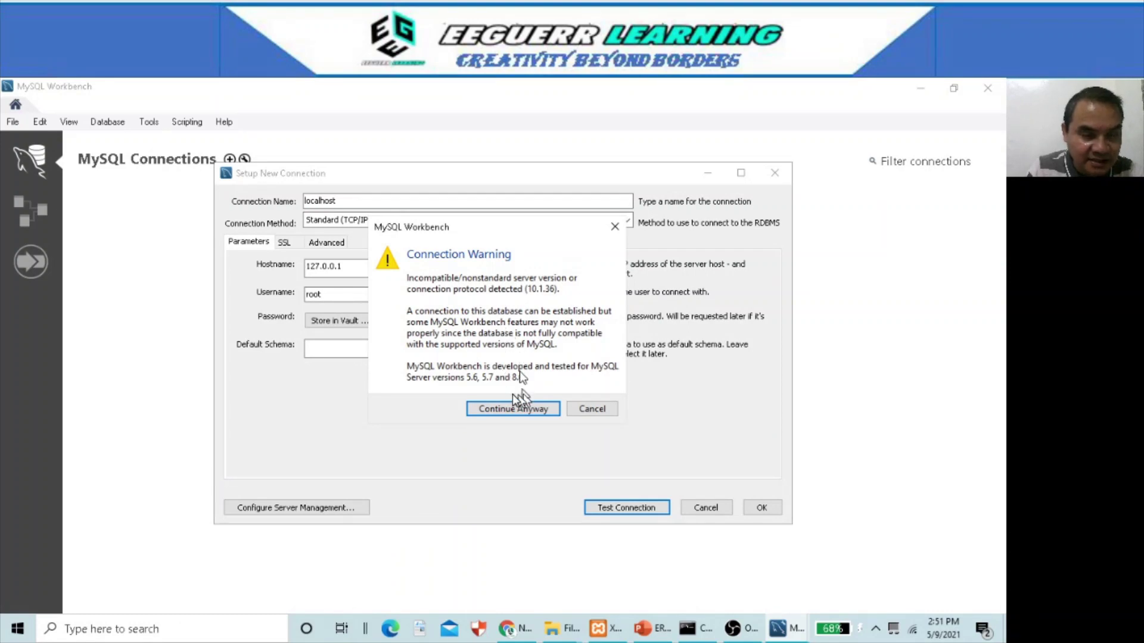
click(518, 408)
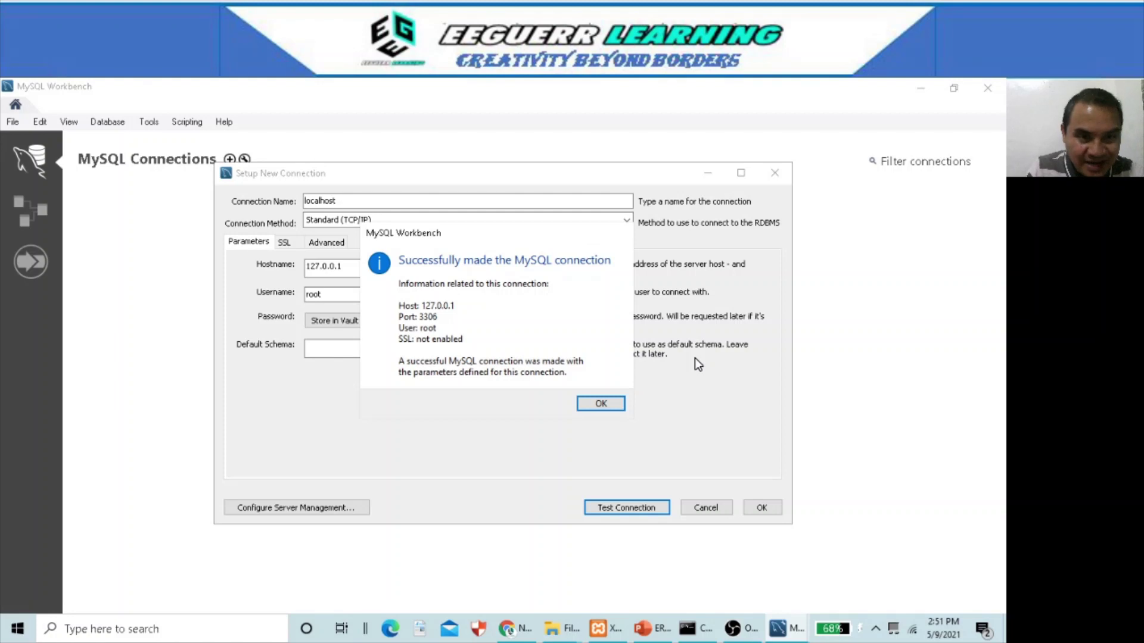
click(603, 403)
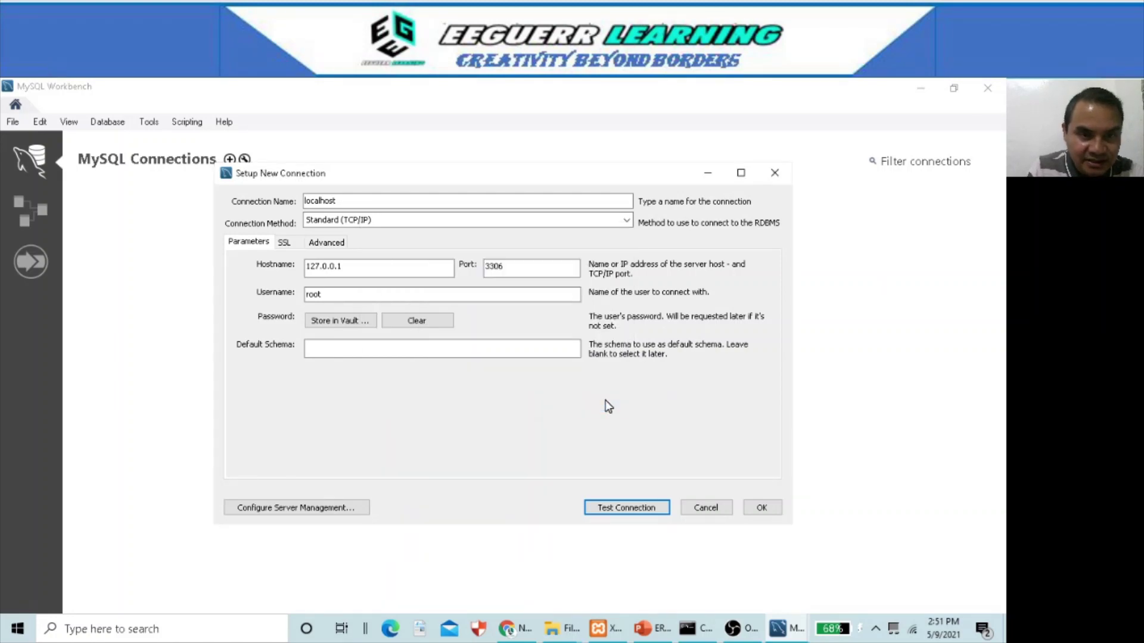
click(765, 510)
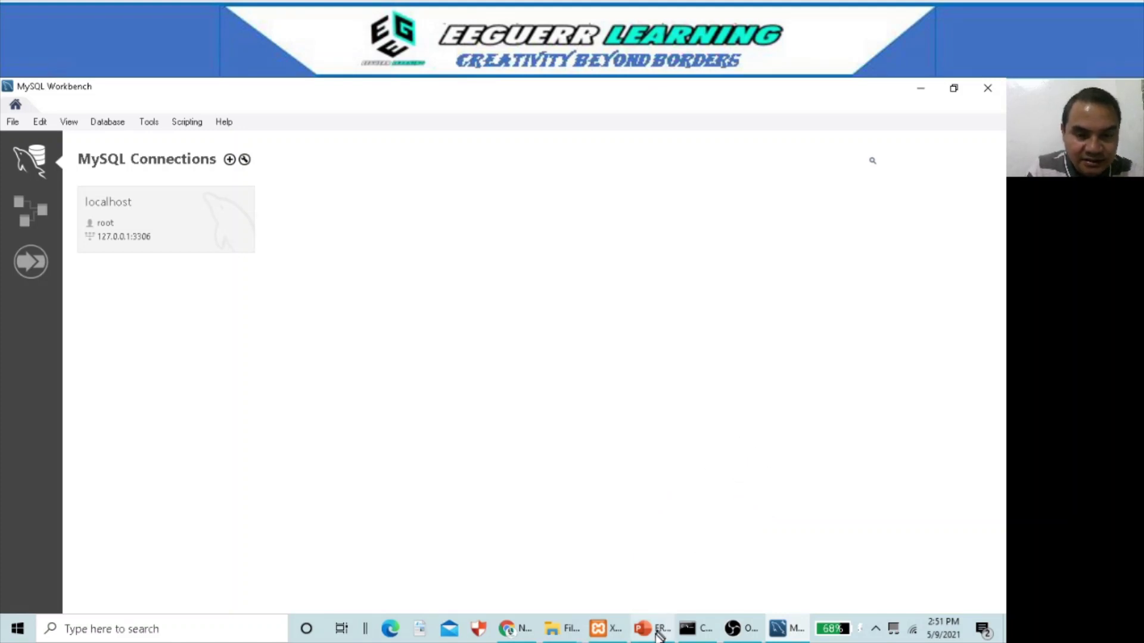
mouse_move(653, 629)
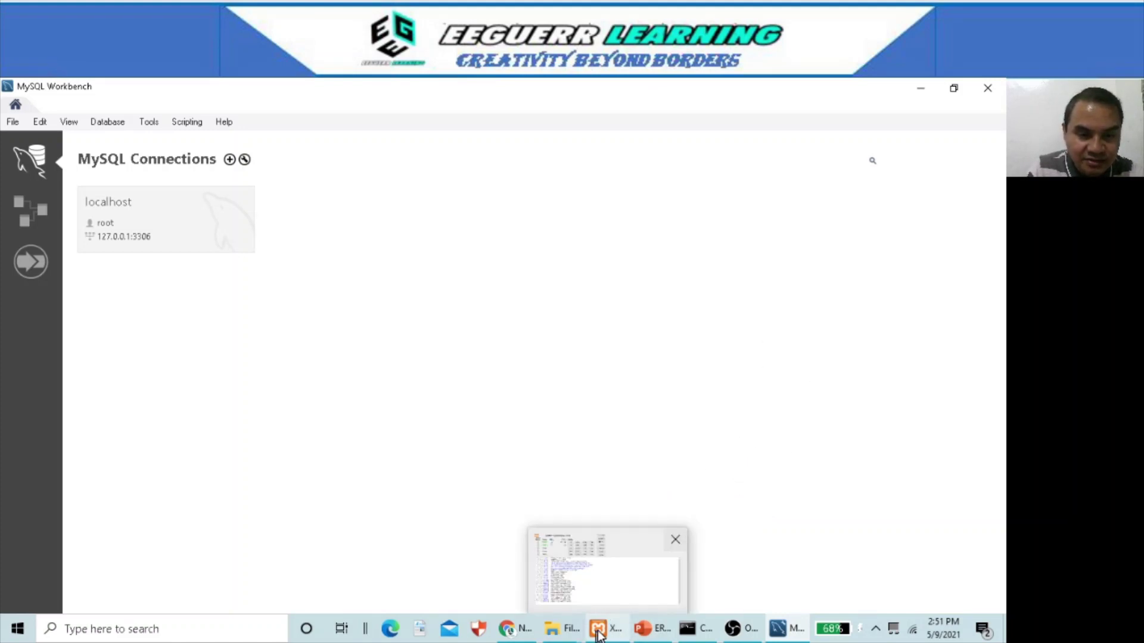
click(600, 592)
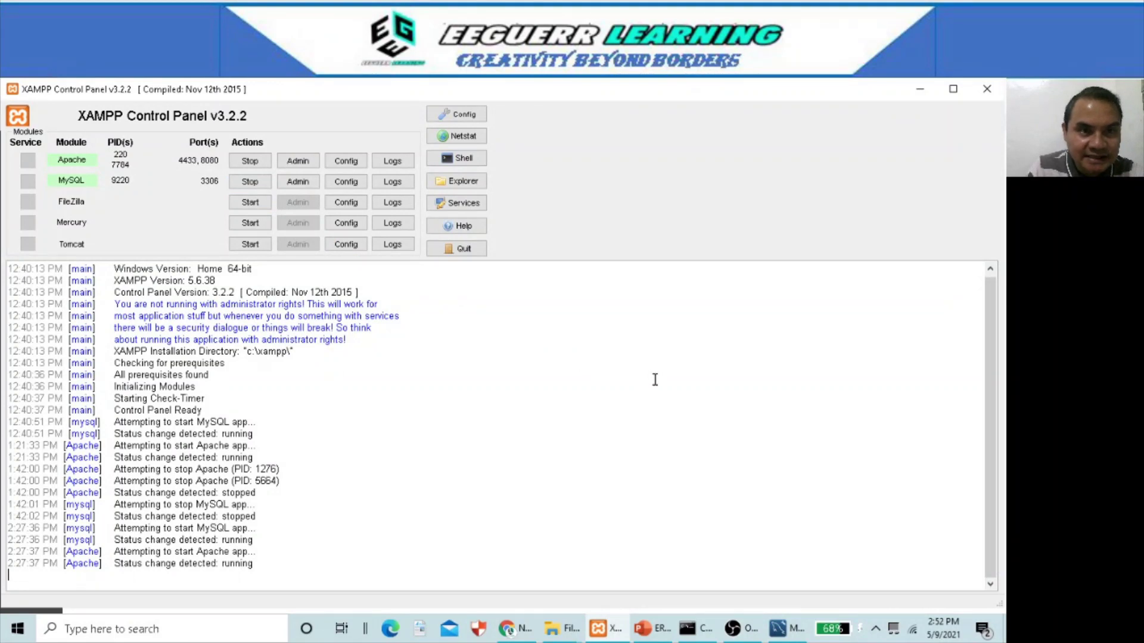
click(777, 628)
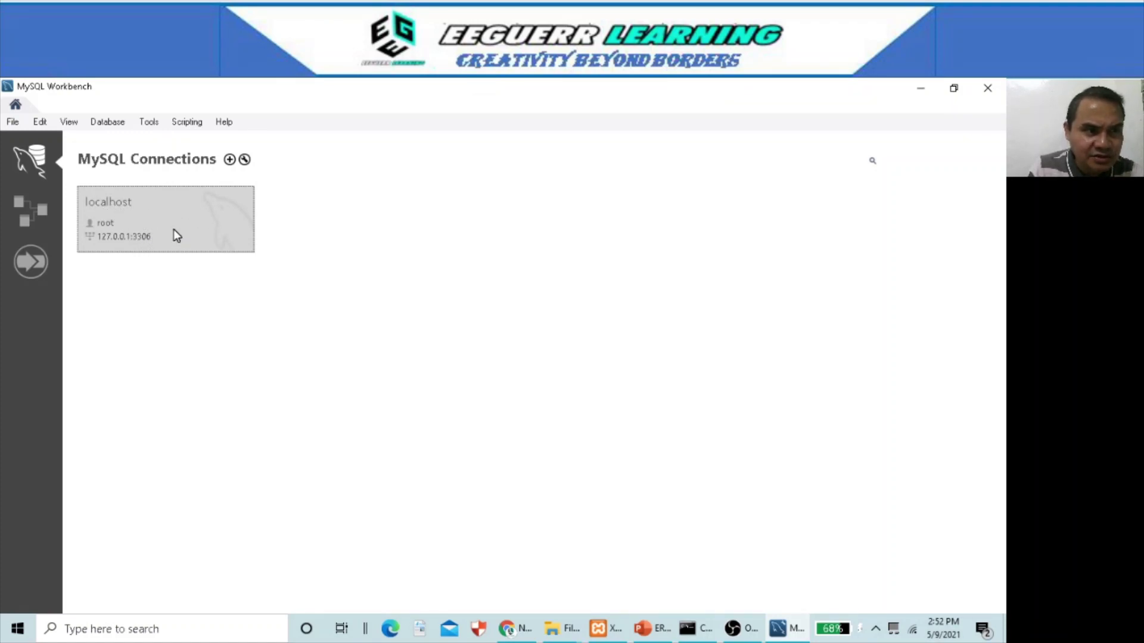
- Create a new model, rename its mydb schema to EnrollmentDatabase, and close the schema editor
click(13, 123)
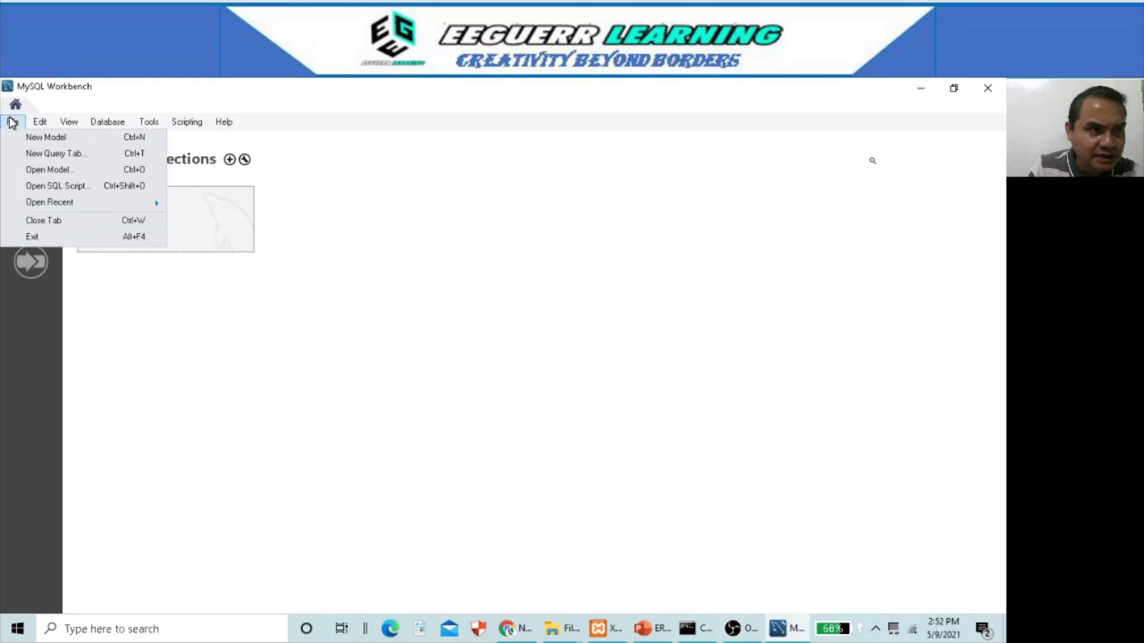
click(52, 139)
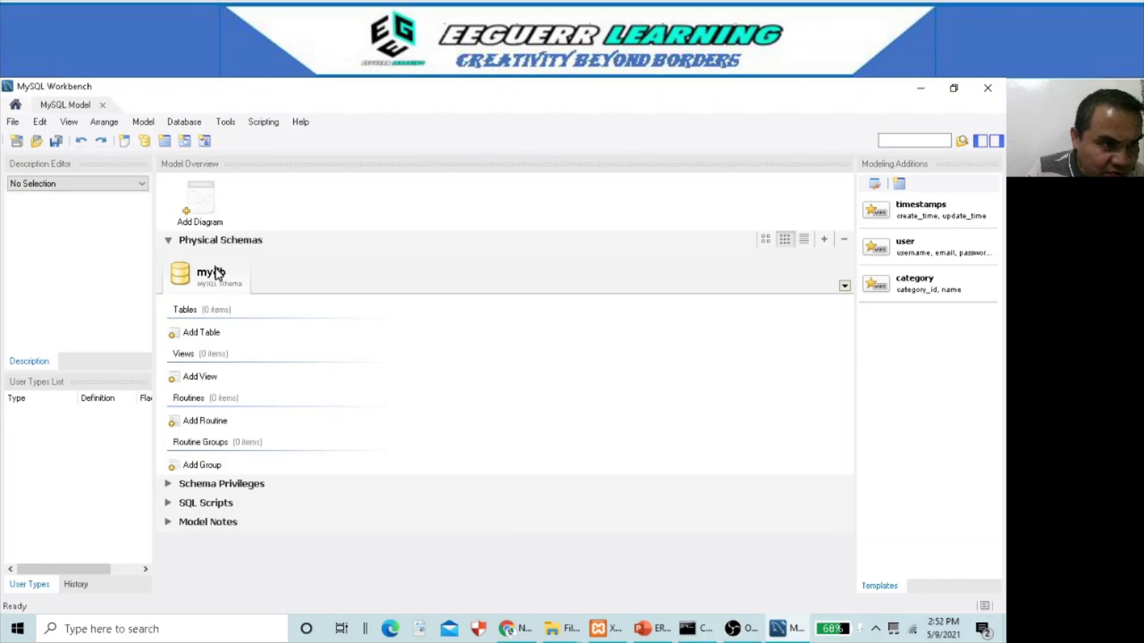
double_click(180, 275)
click(327, 349)
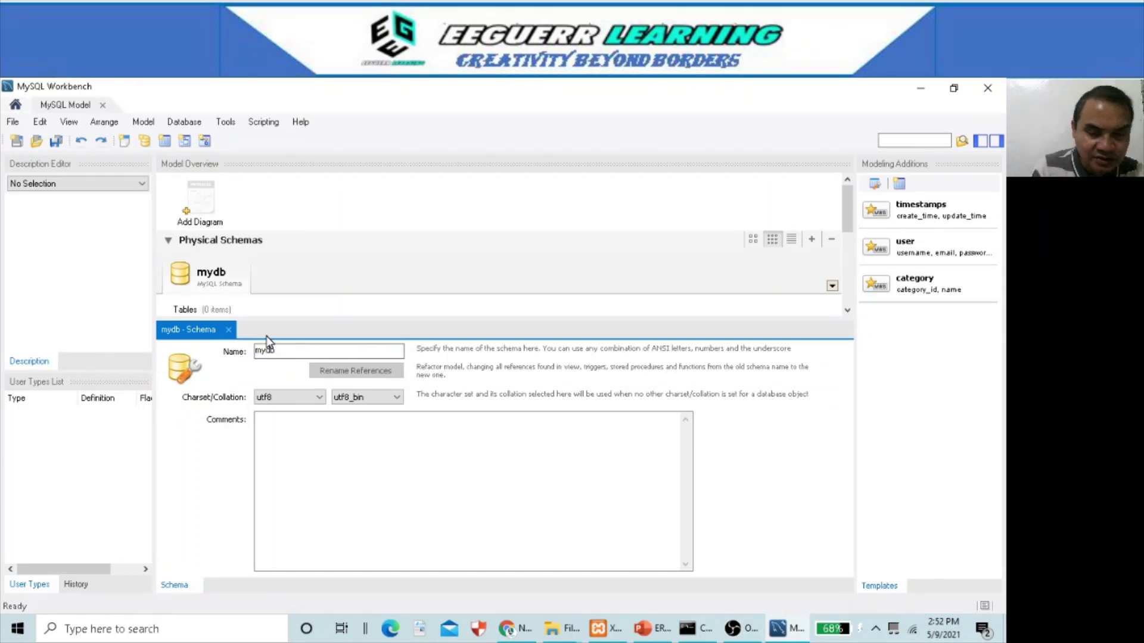
key(BackSpace)
key(BackSpace)
key(BackSpace)
key(BackSpace)
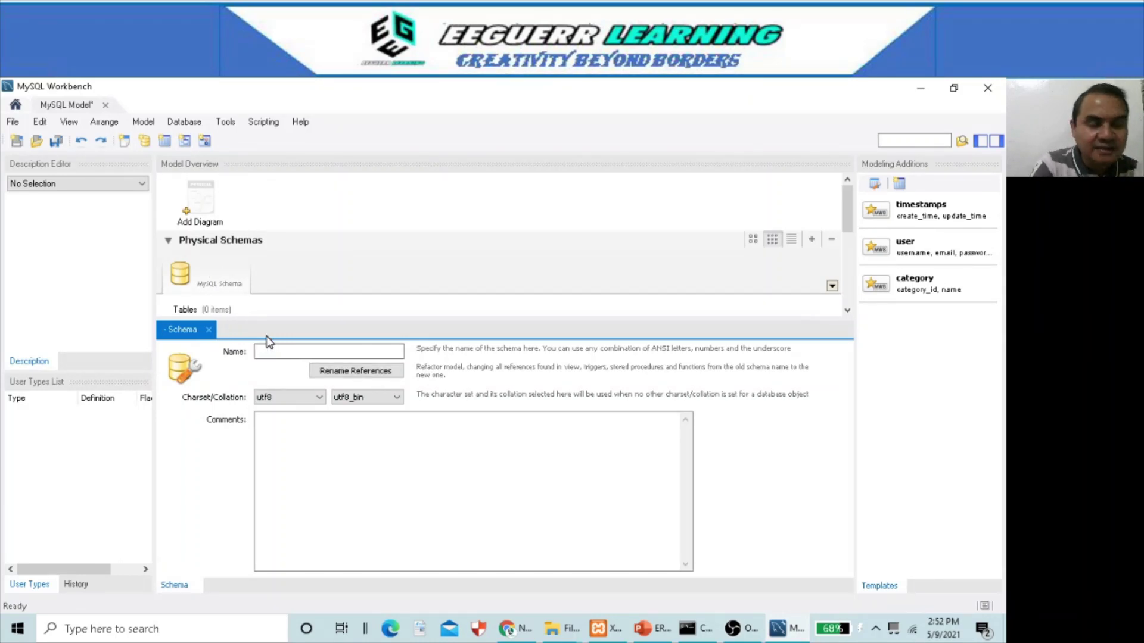
text(En)
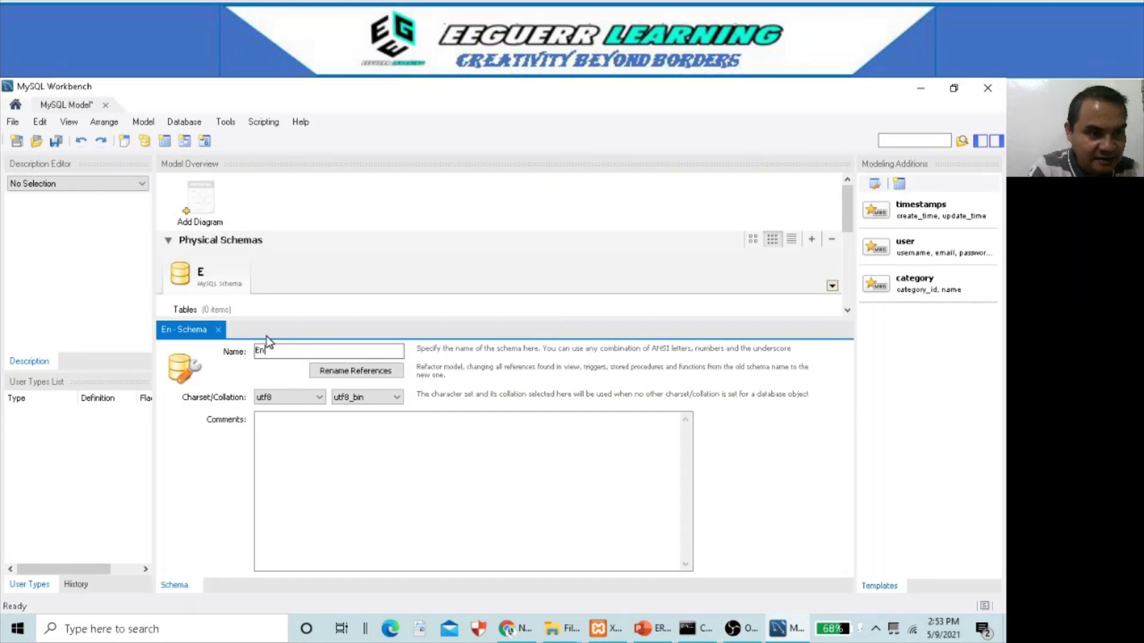
text(rollment)
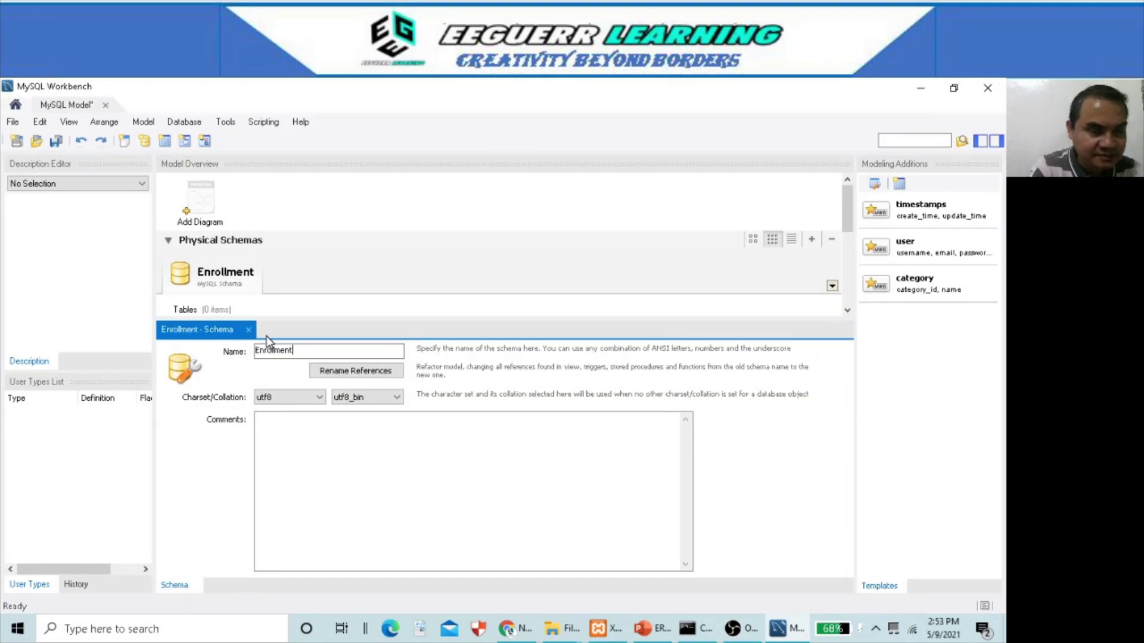
text(Databs)
text(e)
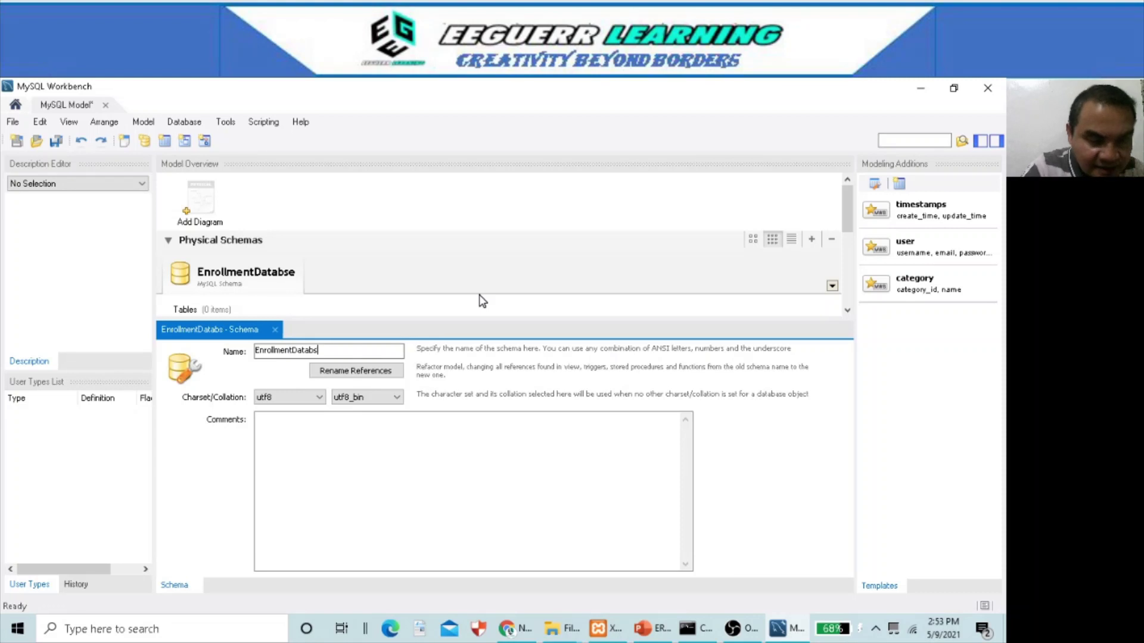
text(ase)
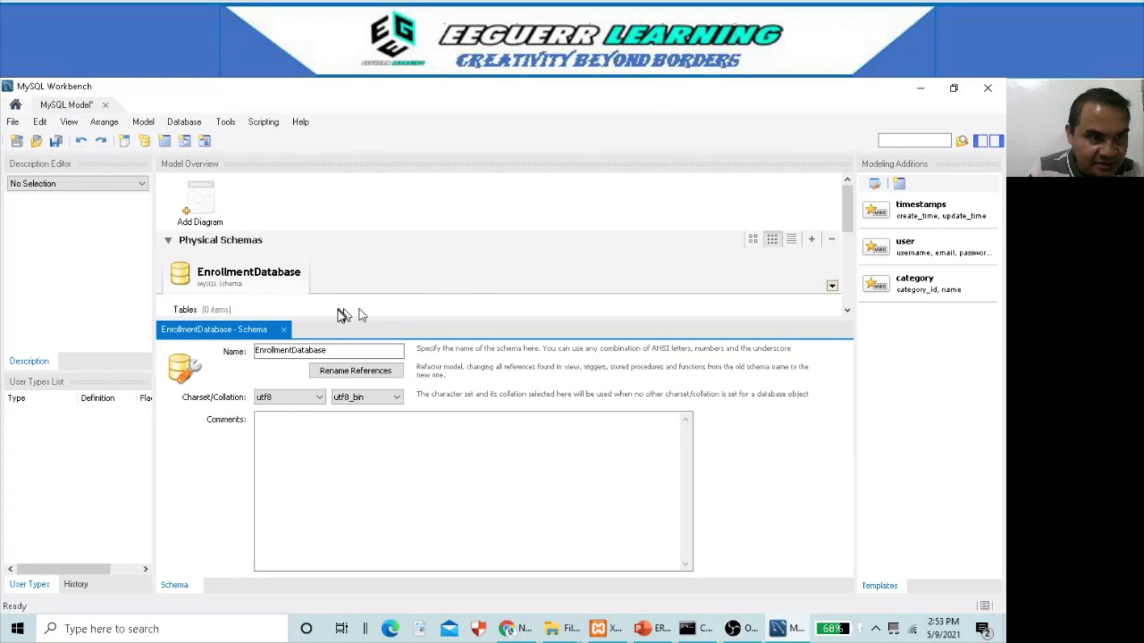
click(284, 330)
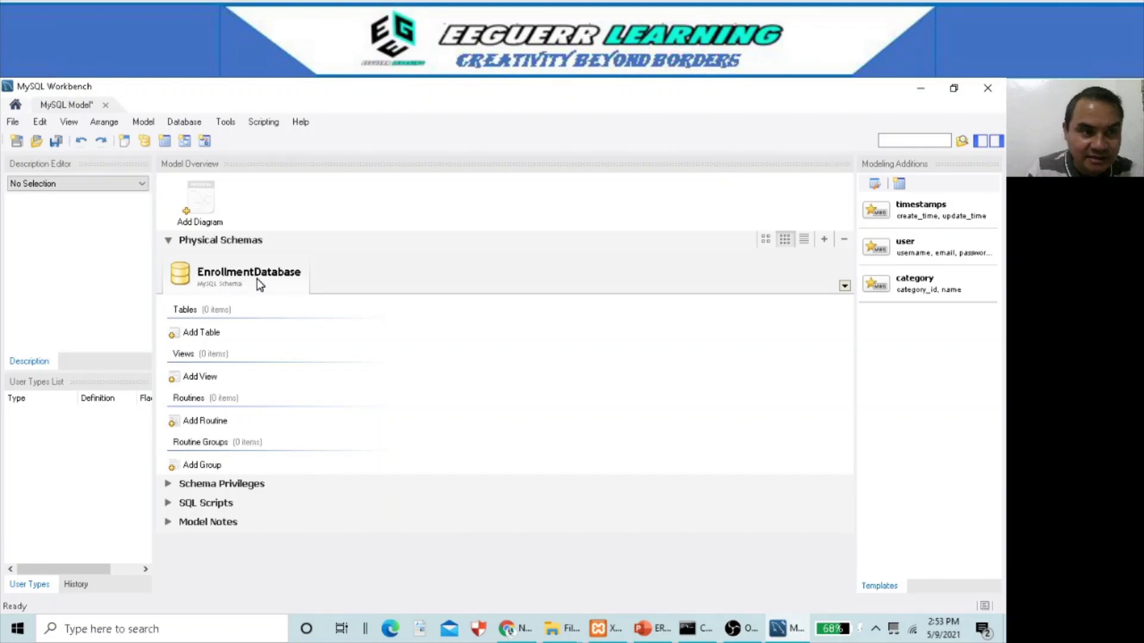
click(198, 219)
- Add an EER diagram, place table1 on it, open its editor, then switch to the ERD presentation
double_click(198, 206)
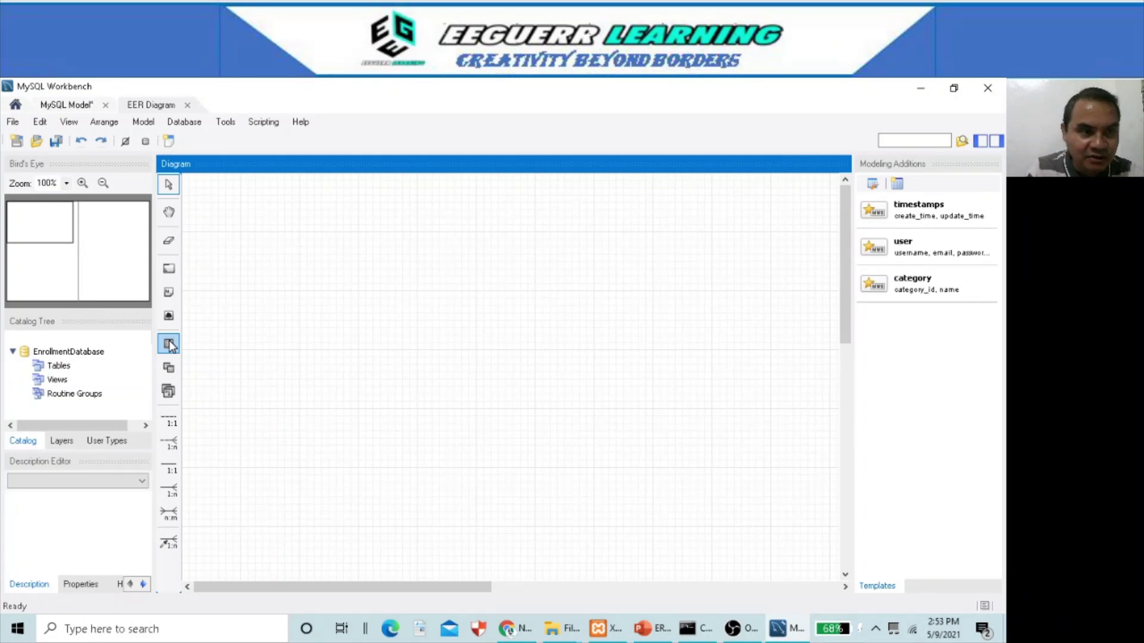
click(169, 344)
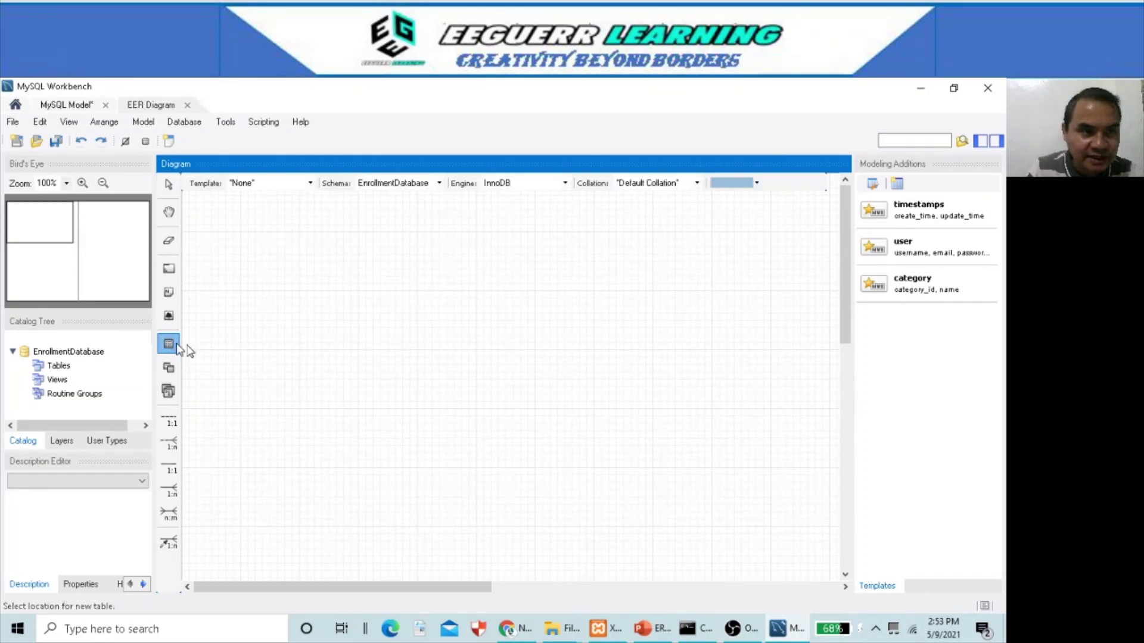
click(233, 244)
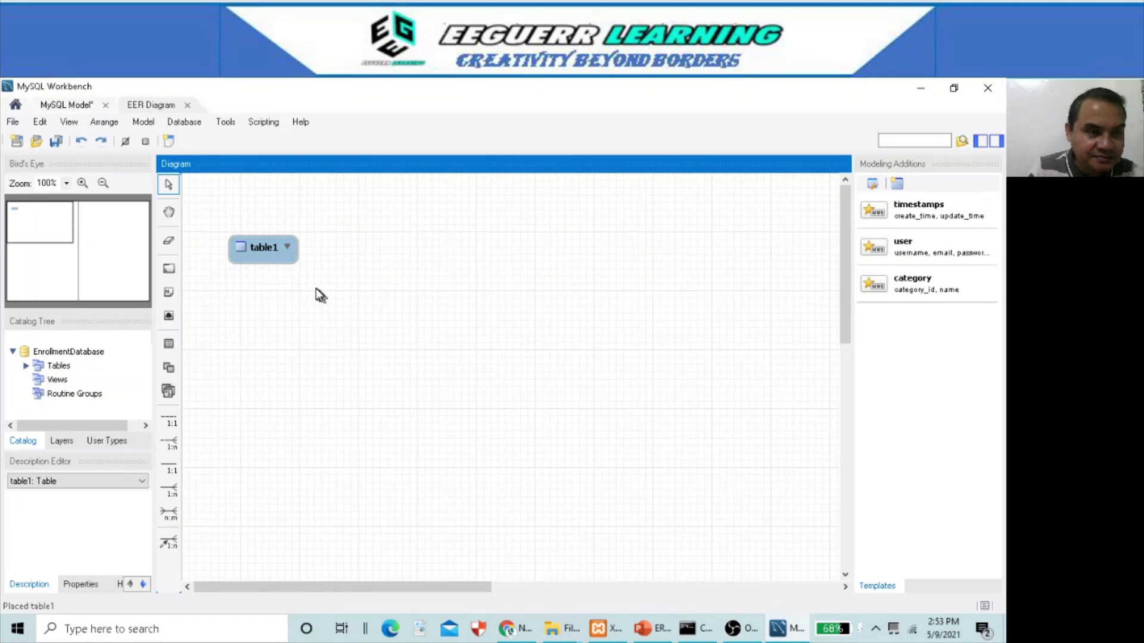
double_click(271, 247)
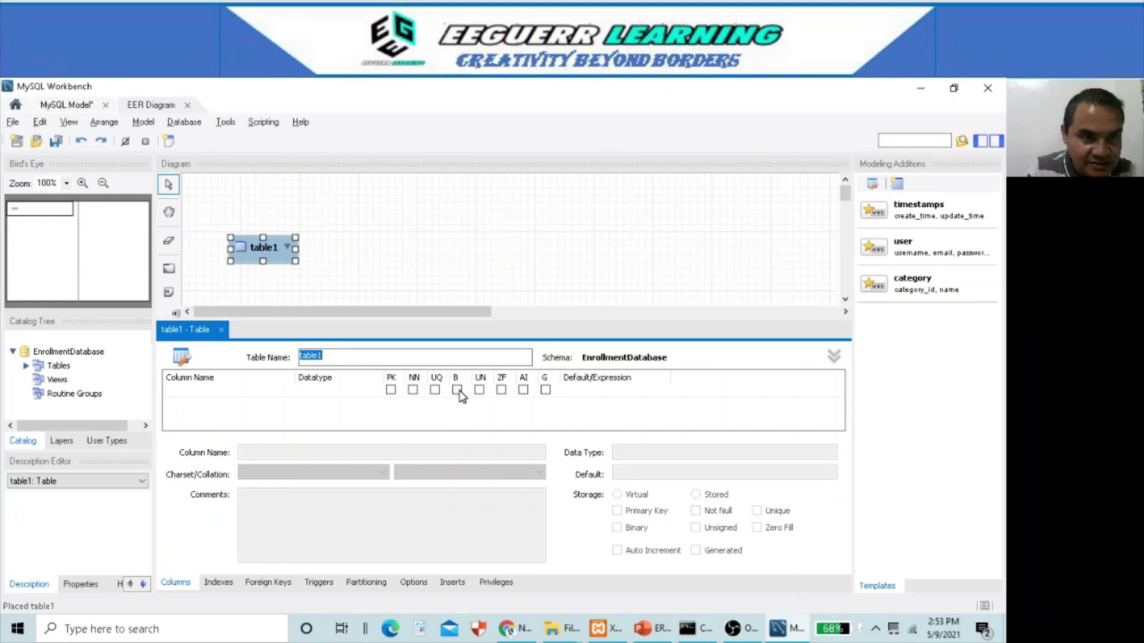
key(alt+Tab)
key(alt+Tab)
key(alt+Tab)
key(alt+Tab)
key(alt+Tab)
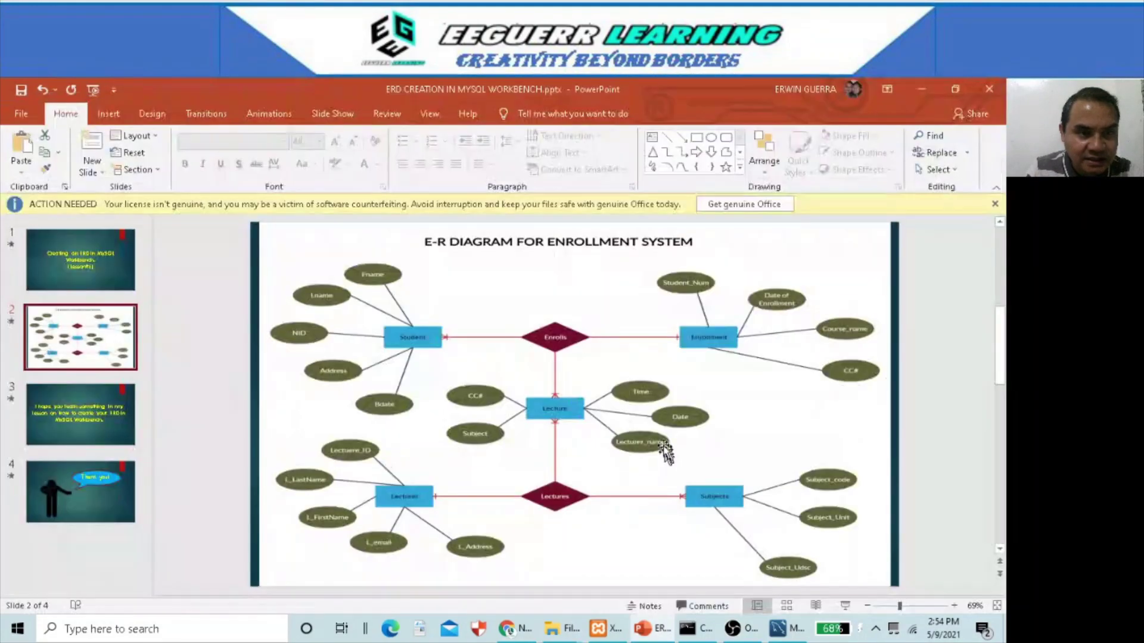
- Run the E-R diagram slide as a full-screen slide show, then return to the table1 editor
click(849, 602)
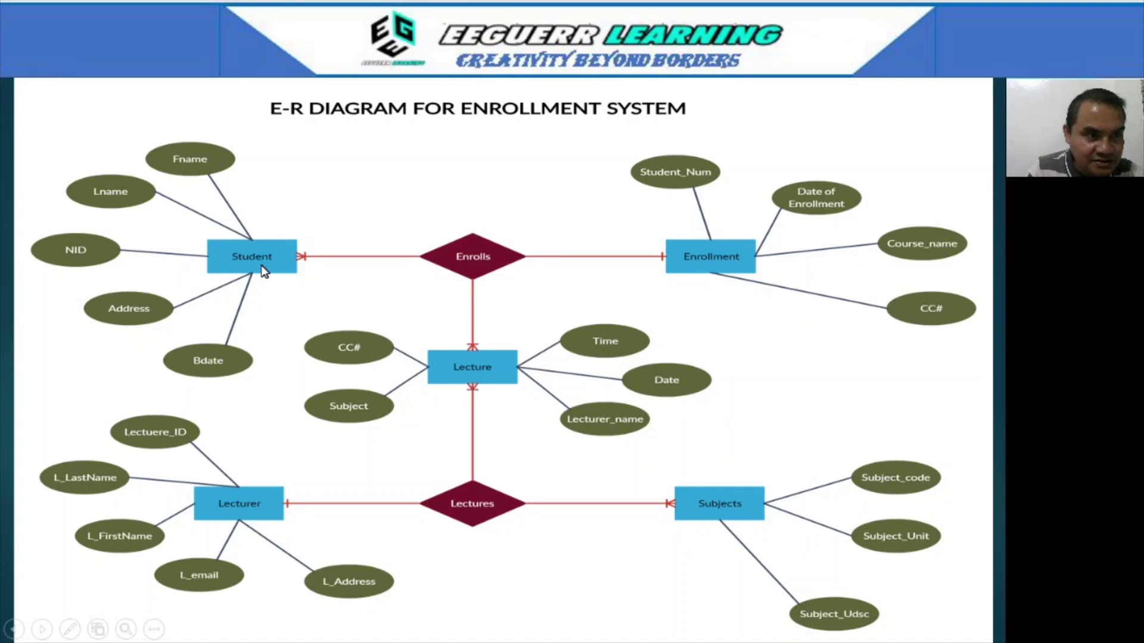
key(alt+Tab)
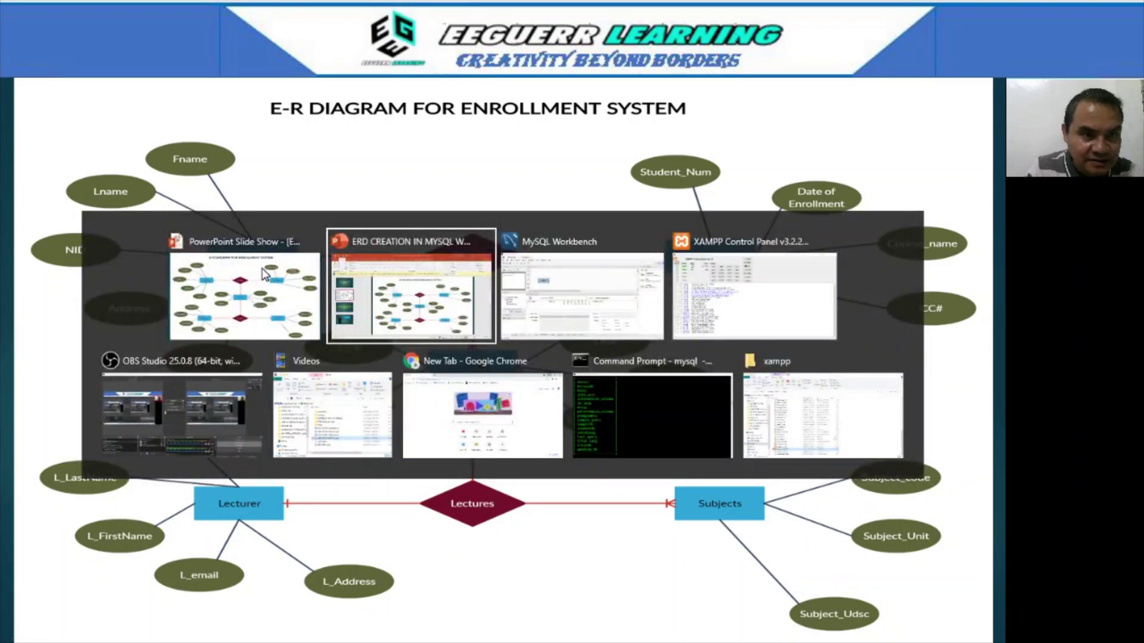
key(alt+Tab)
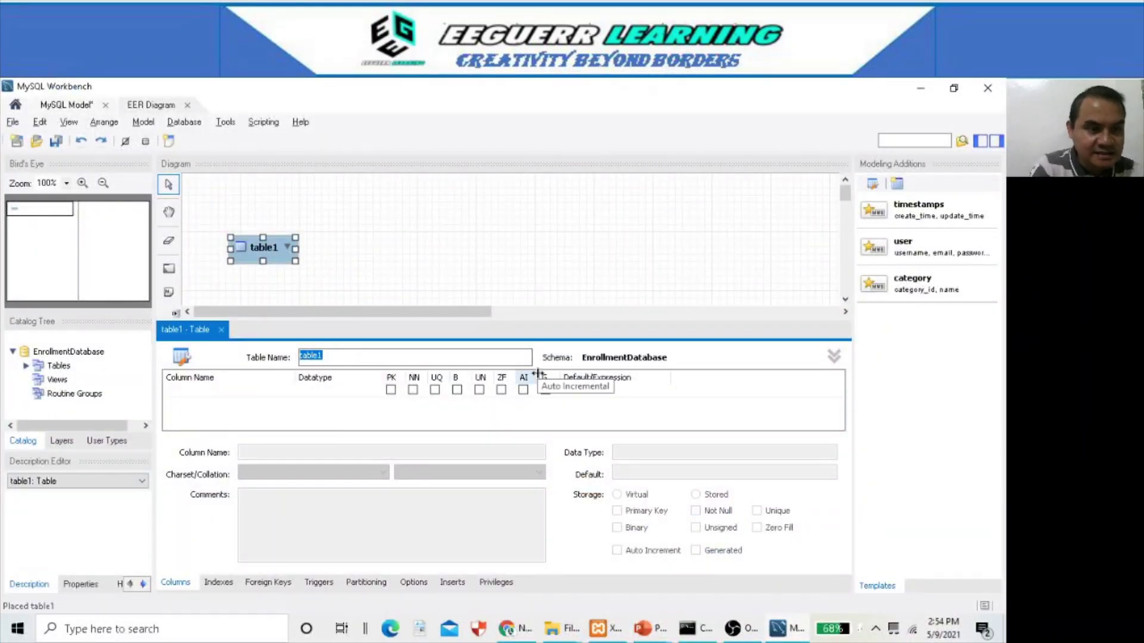
- Name the table Student and add its first column, checking the E-R slide for reference
text(St)
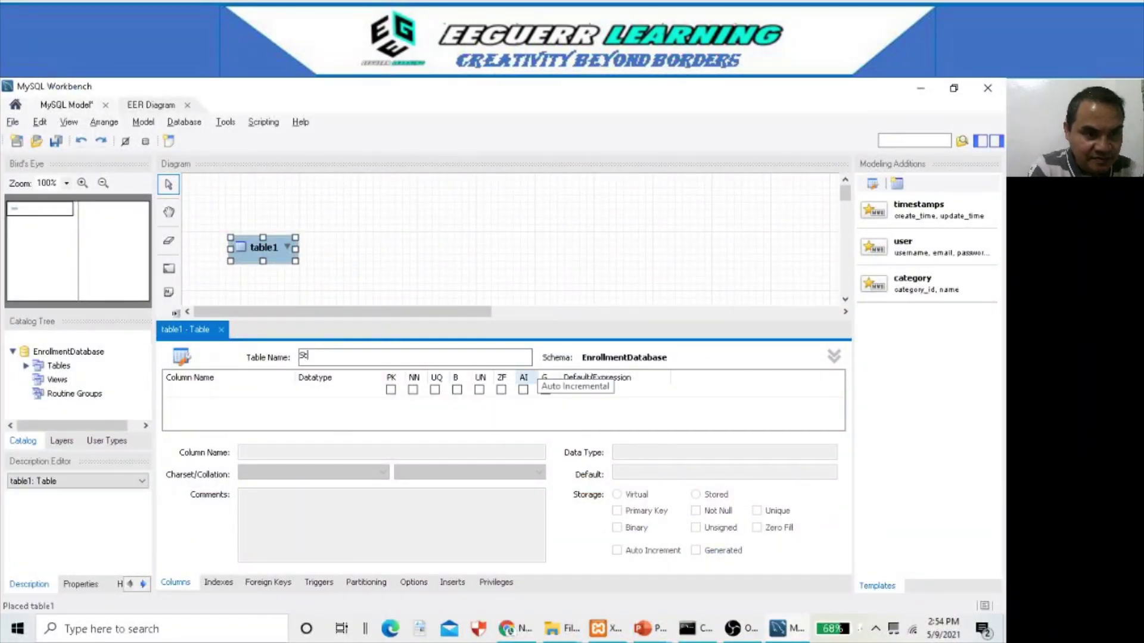
text(udent)
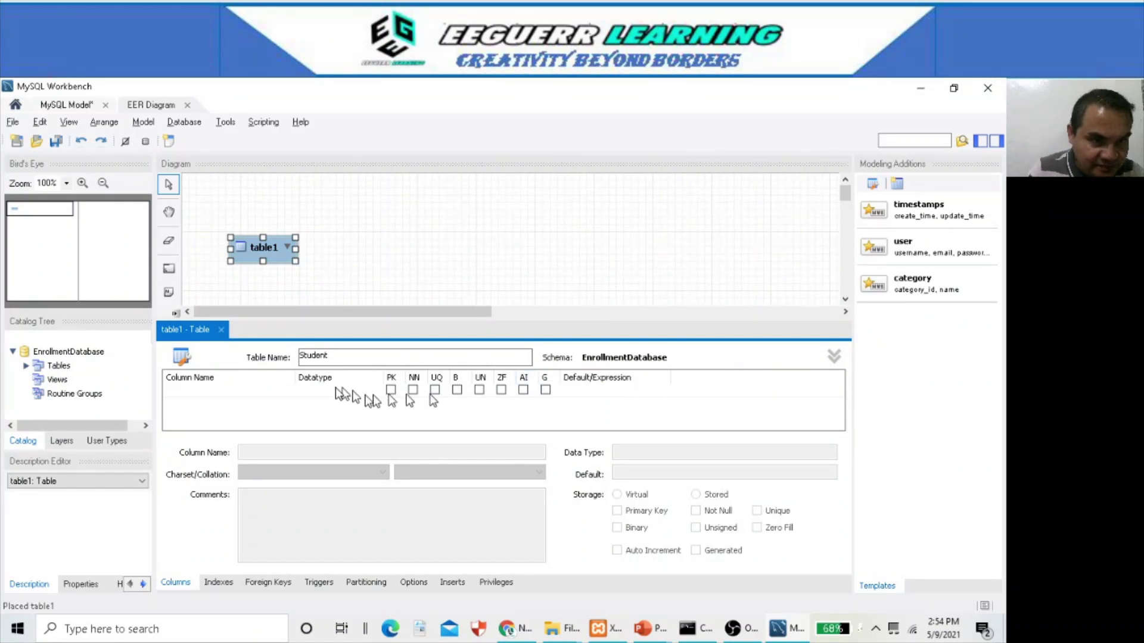
click(265, 392)
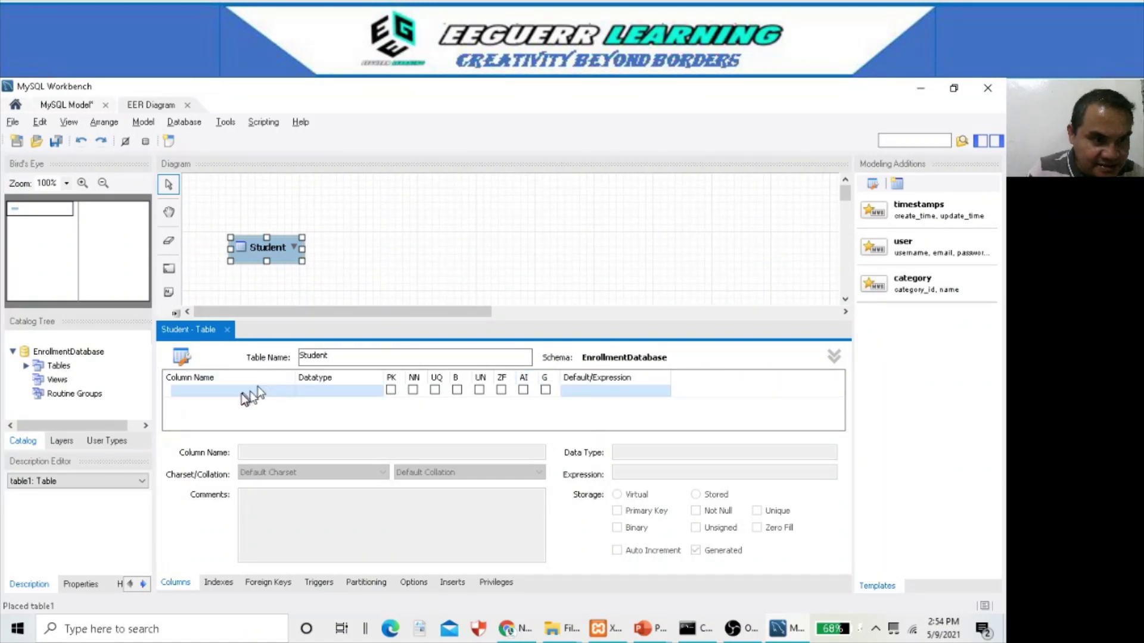
double_click(243, 392)
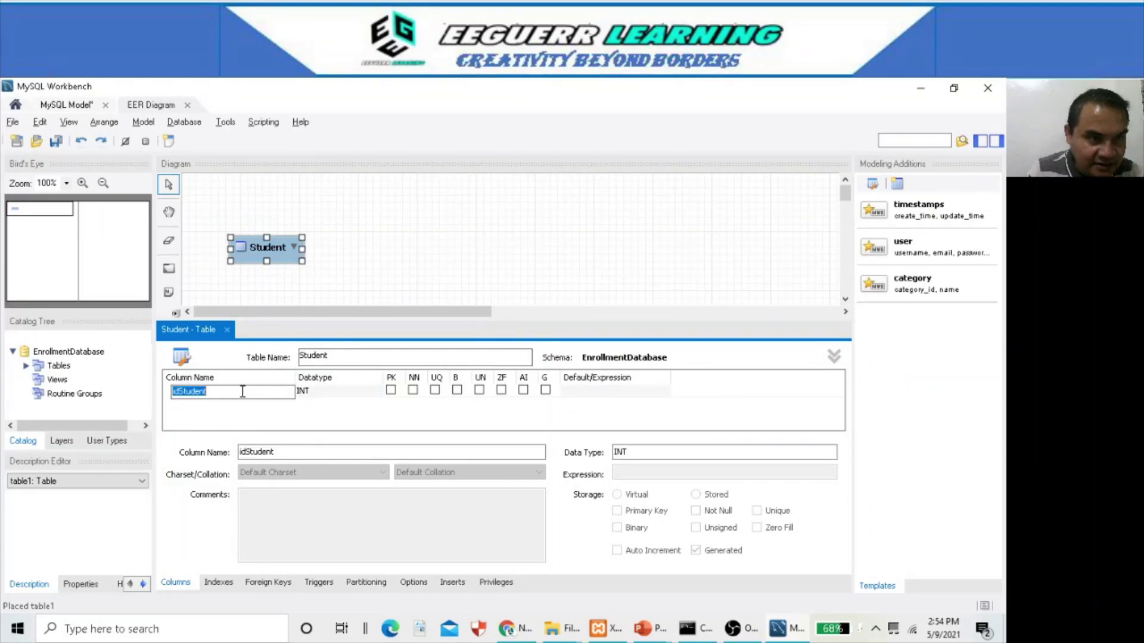
key(alt+Tab)
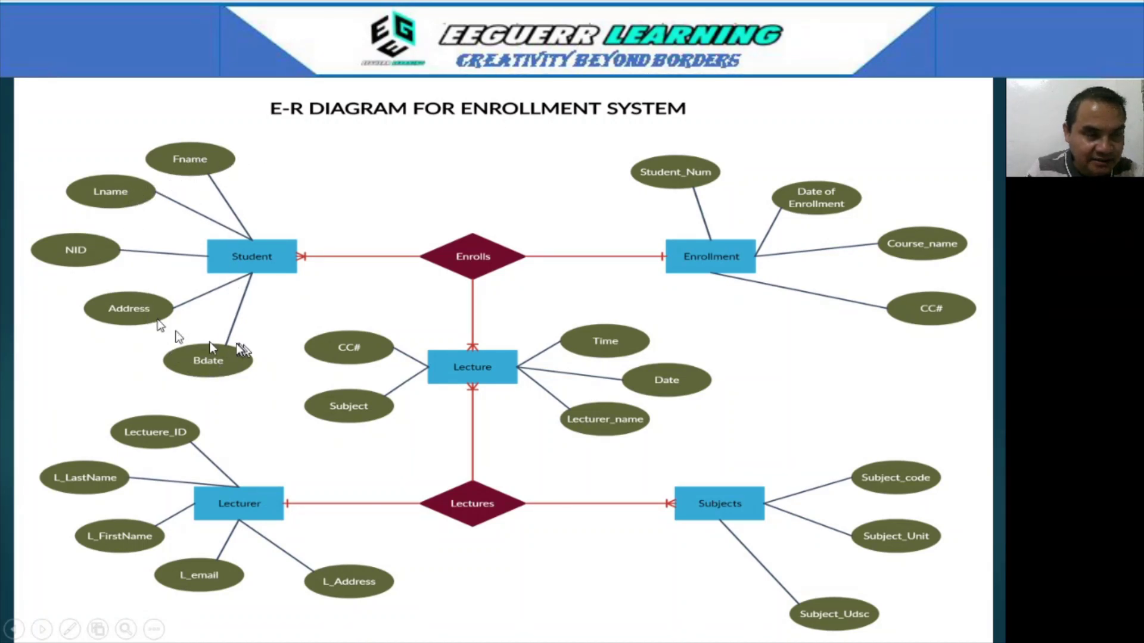
key(alt+Tab)
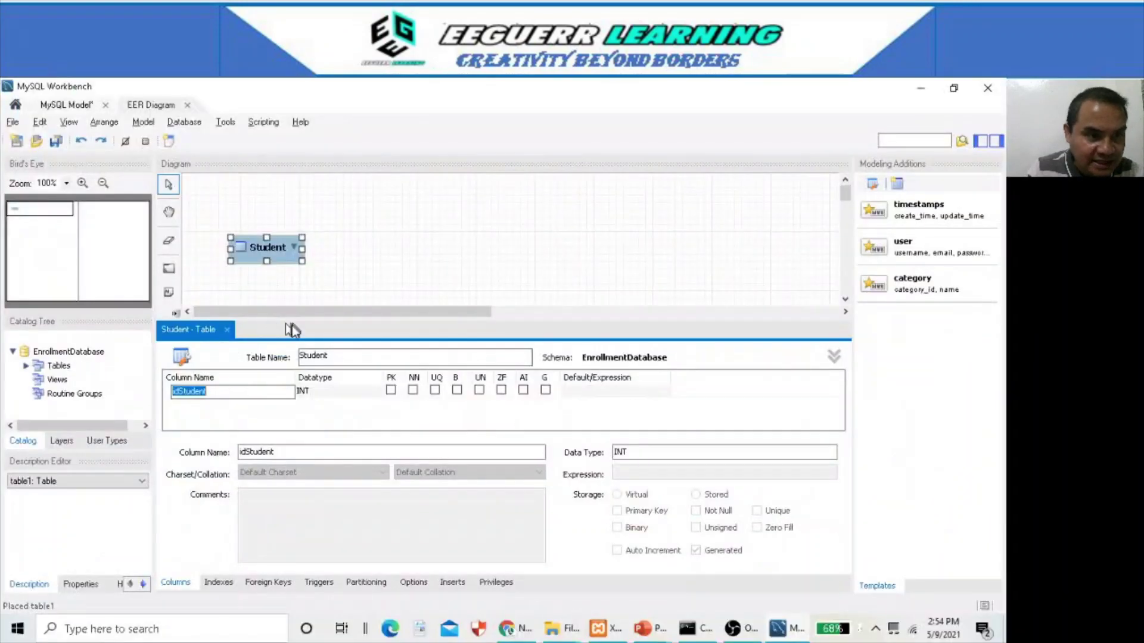
- Rename the first column to IDStudent as an INT primary key, and add a second column
click(243, 392)
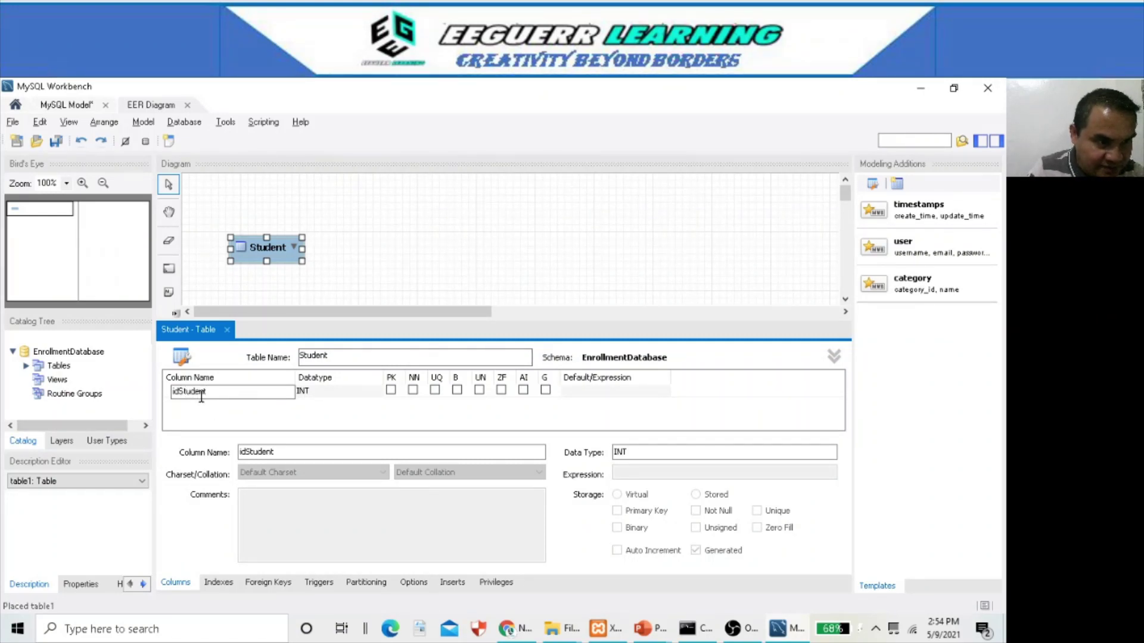
key(BackSpace)
key(BackSpace)
text(ID)
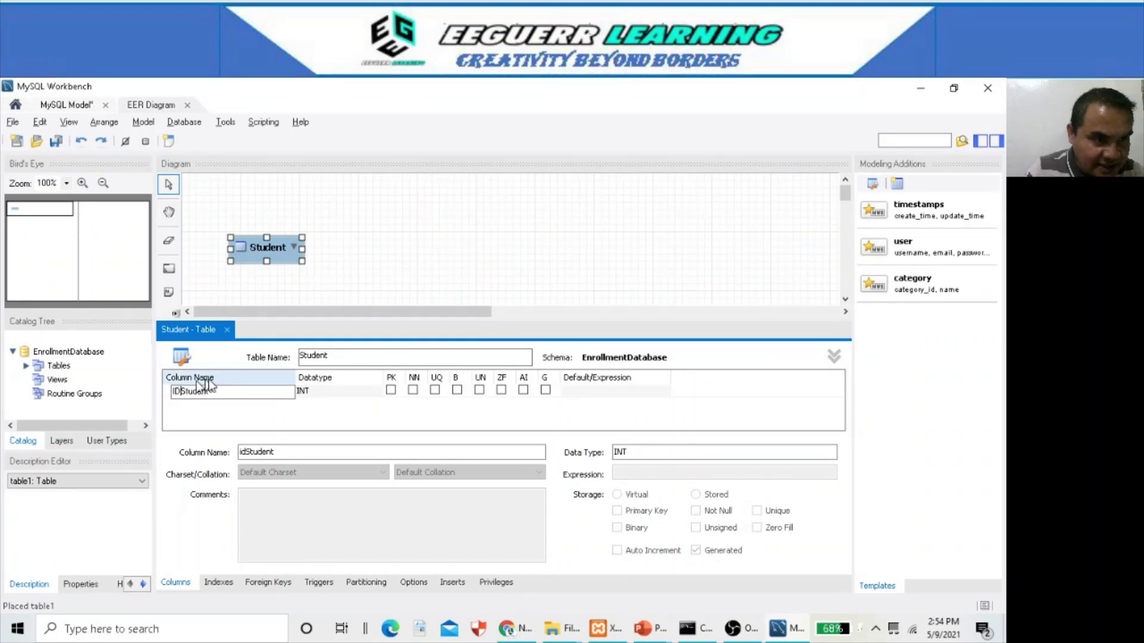
click(391, 391)
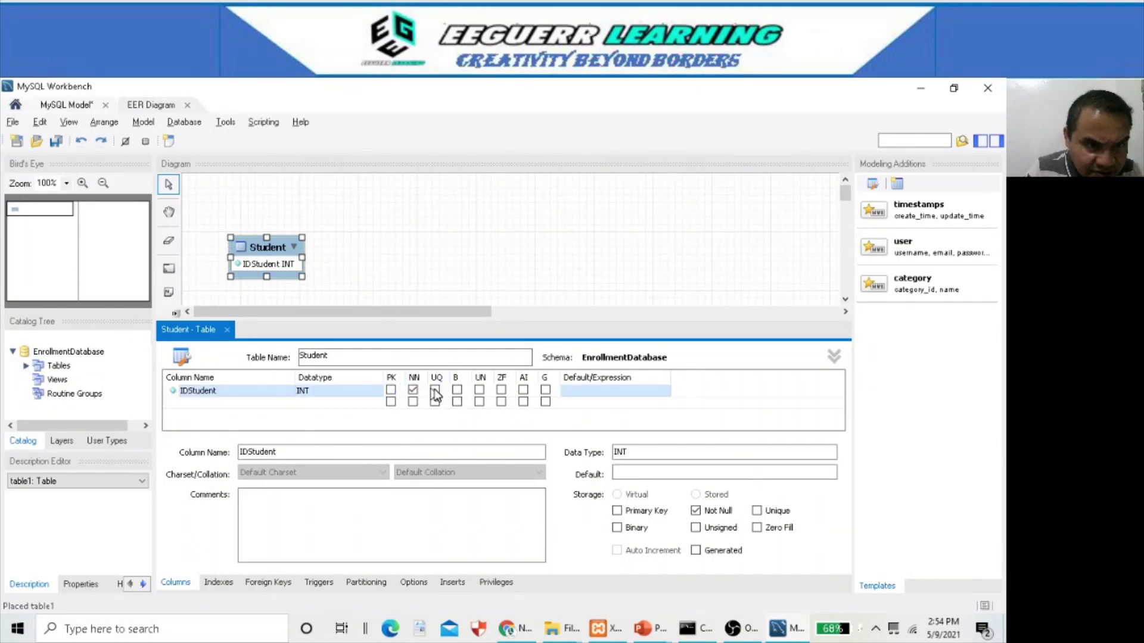
click(391, 391)
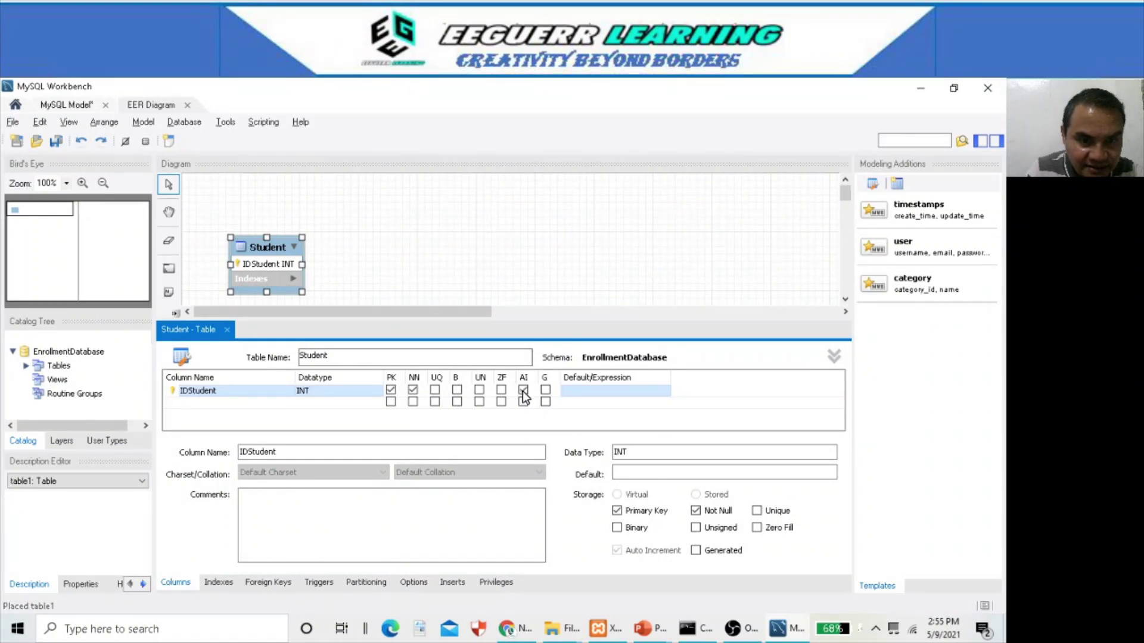
drag(637, 454, 611, 451)
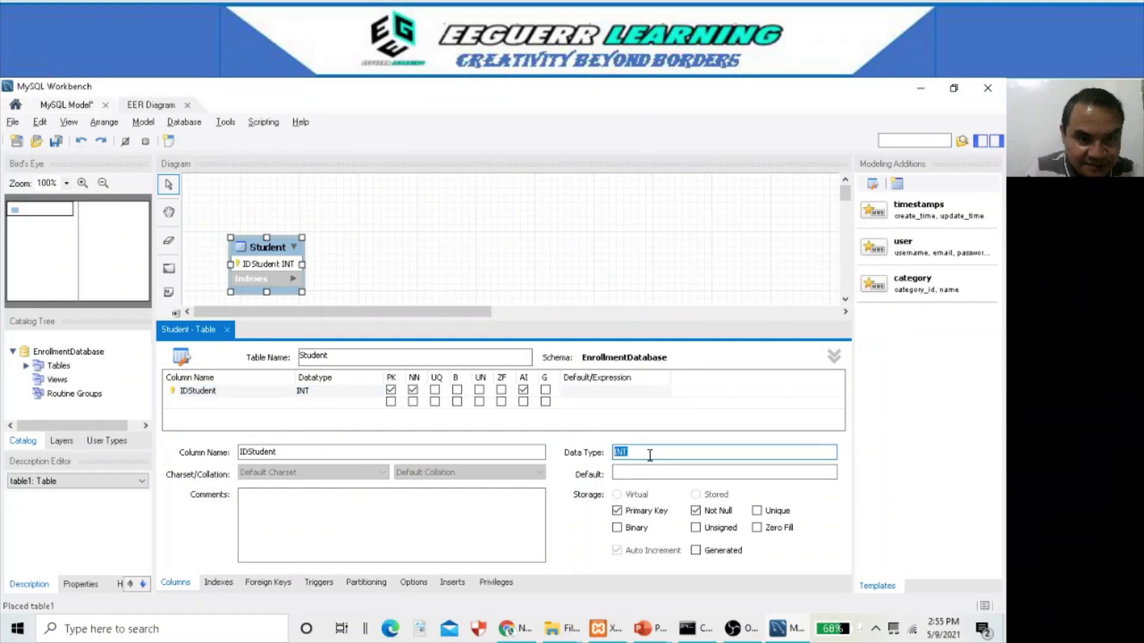
double_click(207, 403)
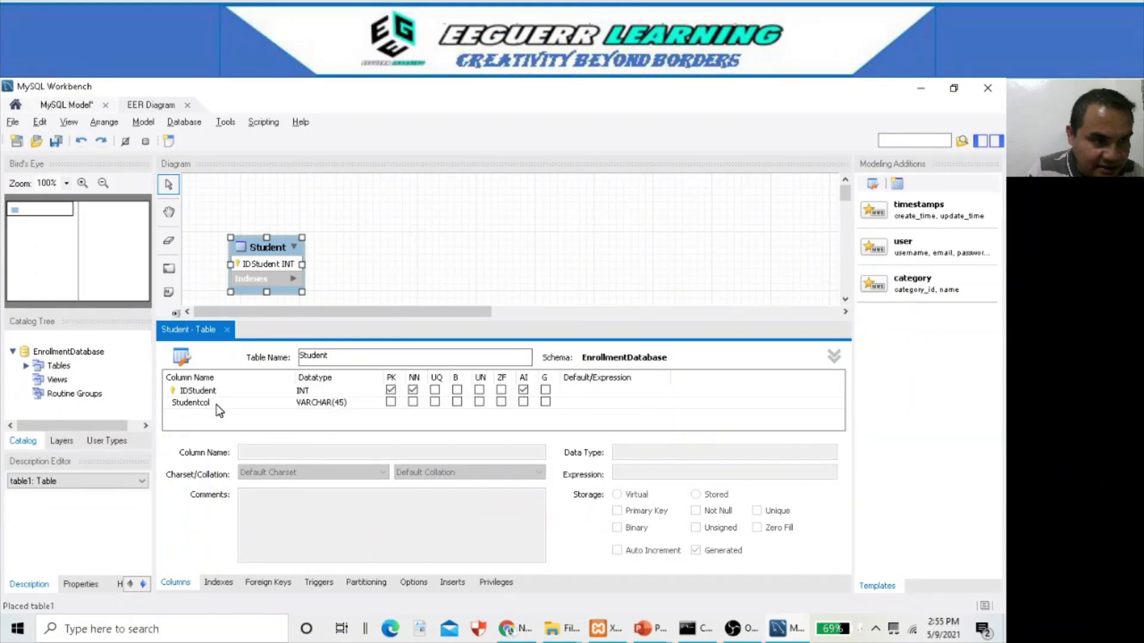
- Rename the Studentcol column to FirstName after checking the E-R slide
click(217, 406)
click(217, 403)
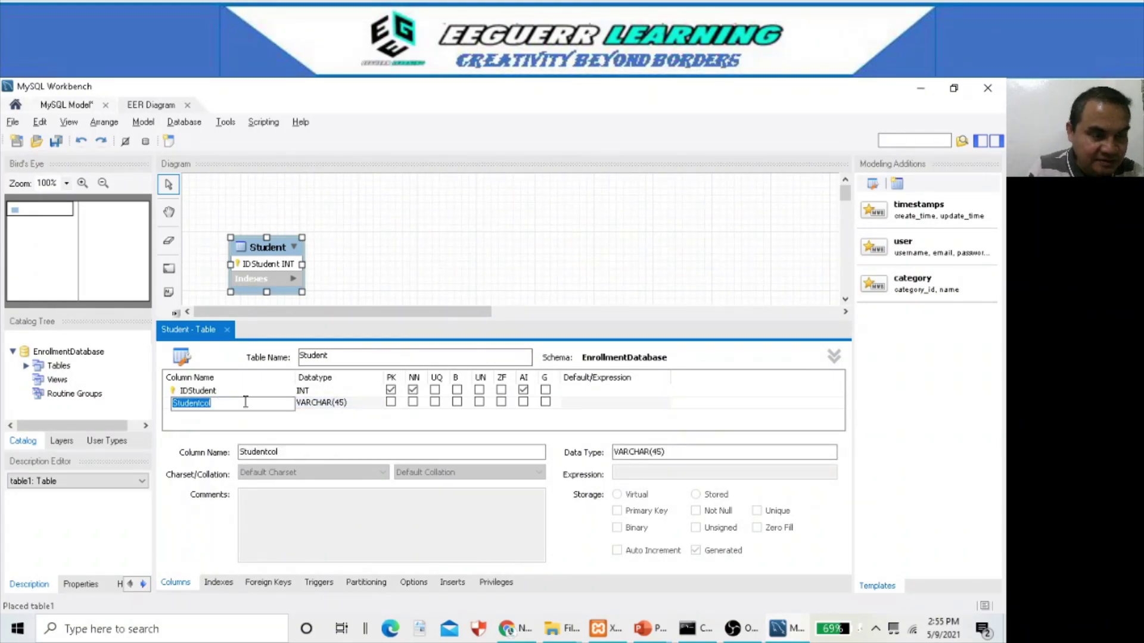
key(alt+Tab)
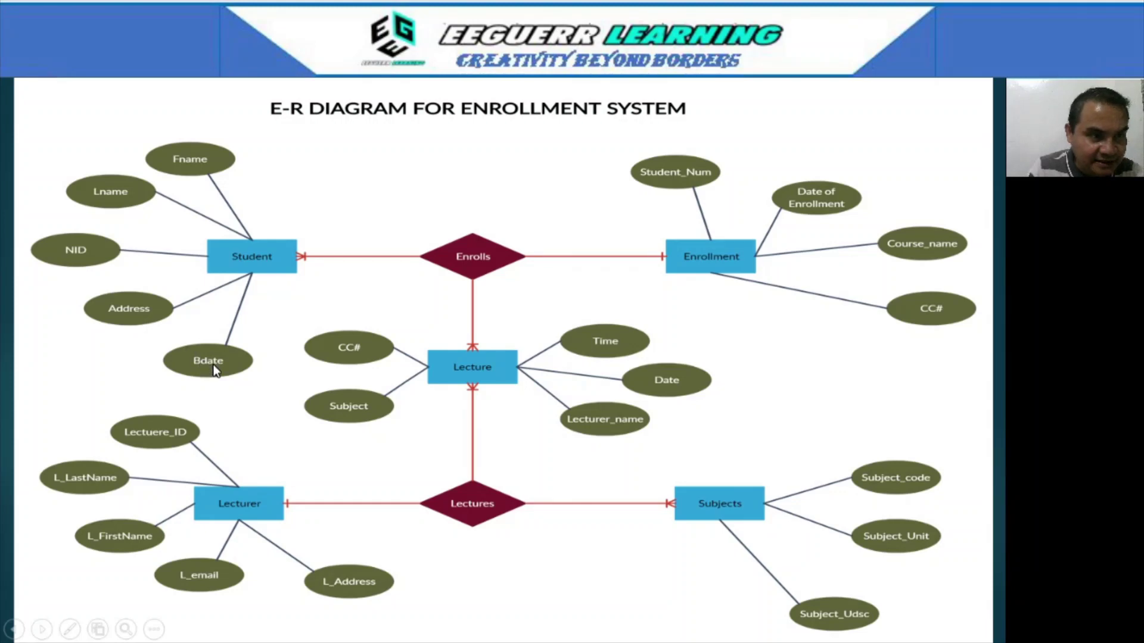
key(alt+Tab)
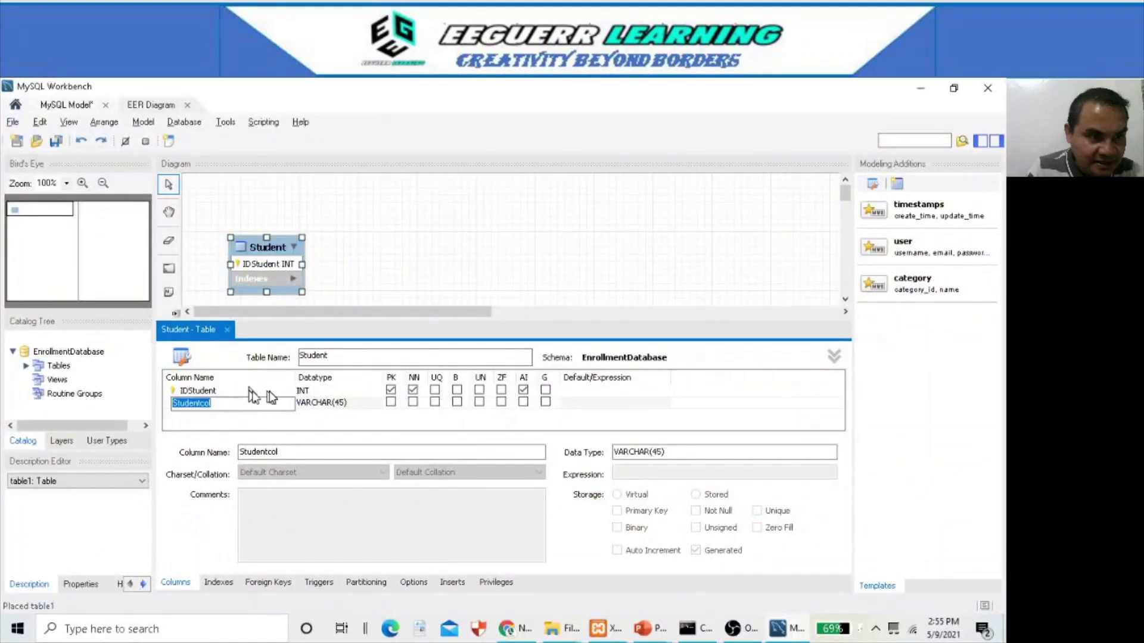
text(F)
key(BackSpace)
text(Fil)
key(BackSpace)
text(irstNam)
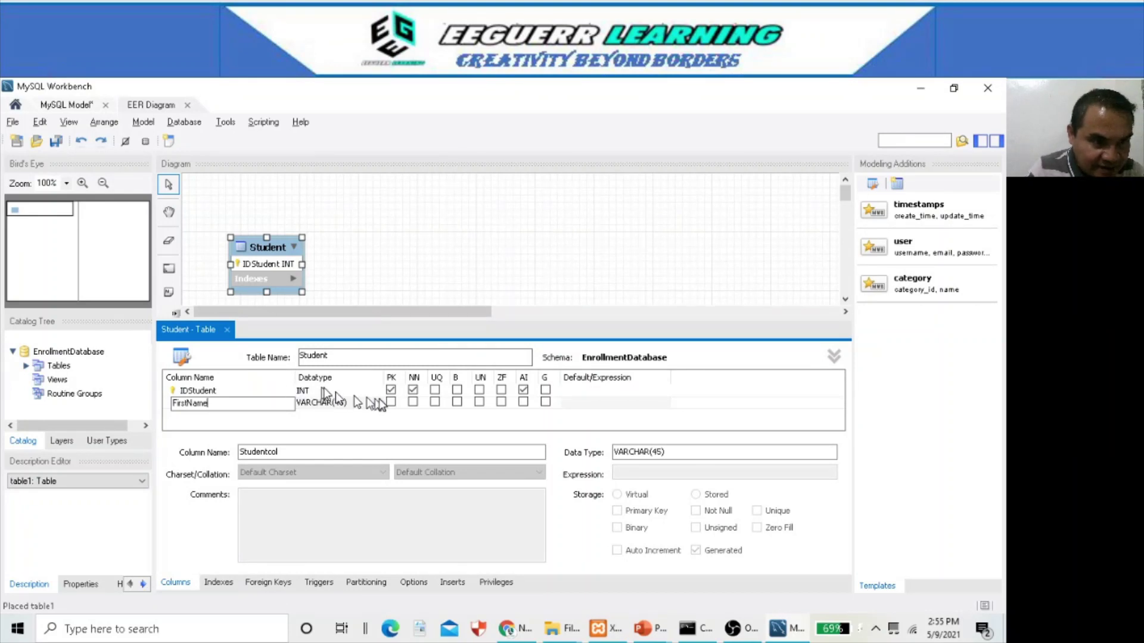
text(e)
click(335, 407)
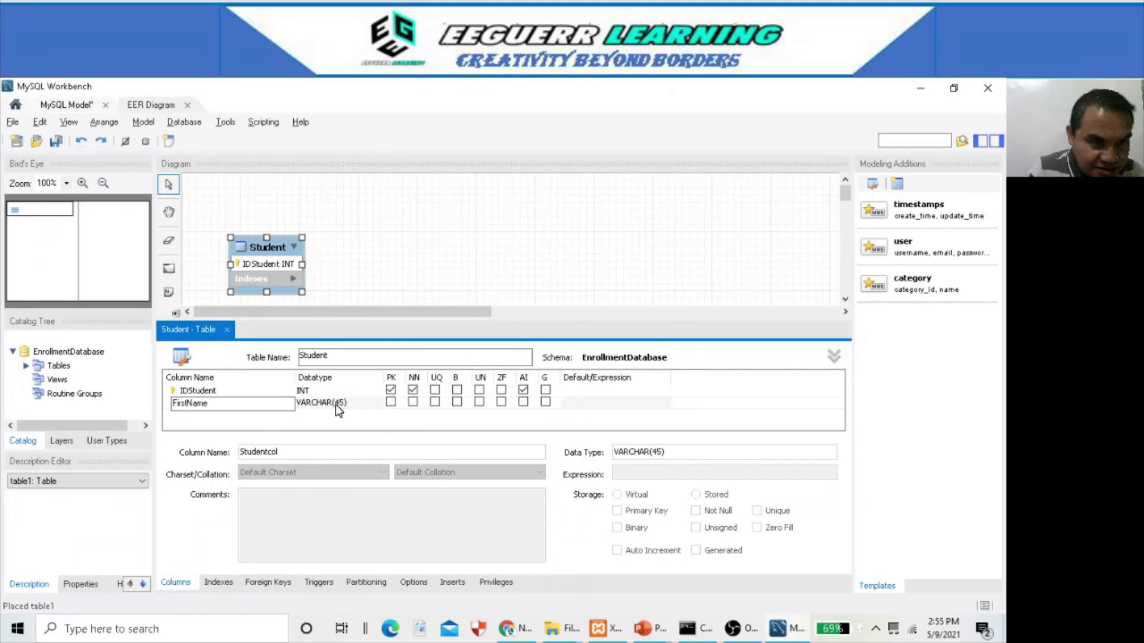
- Add a LastName column, then bring up the E-R diagram slide again
click(232, 420)
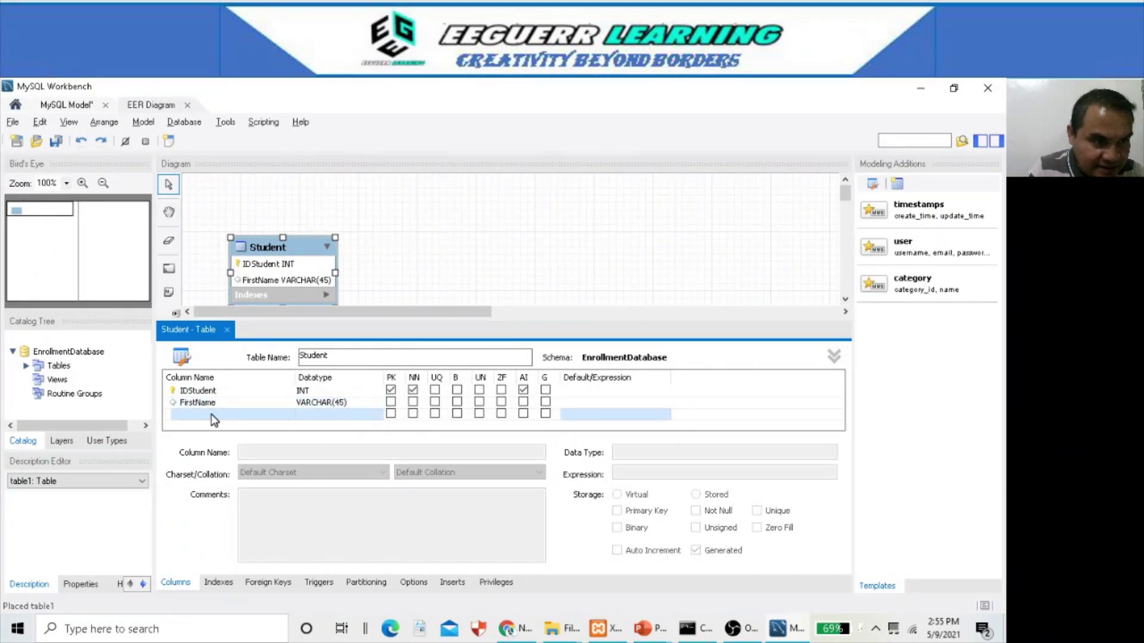
click(212, 415)
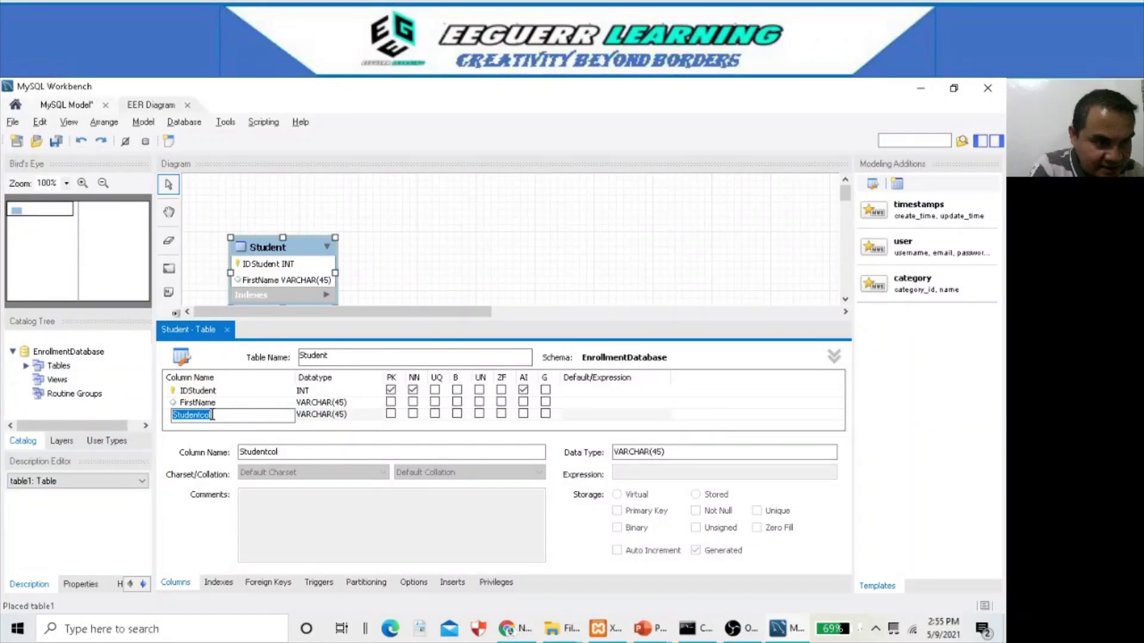
text(LastName)
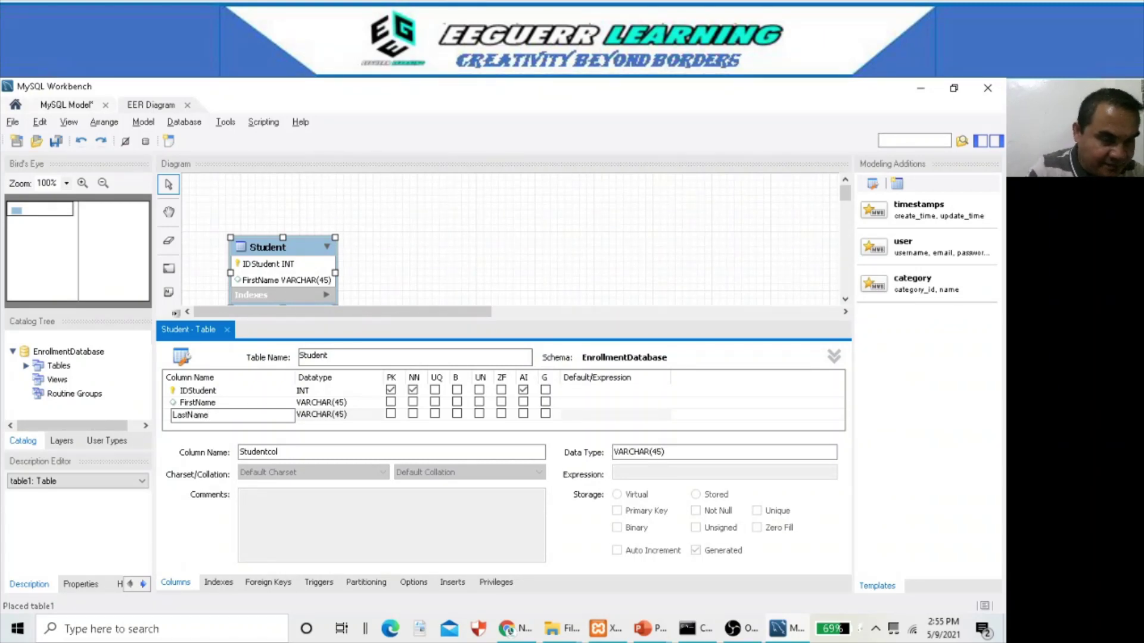
click(254, 404)
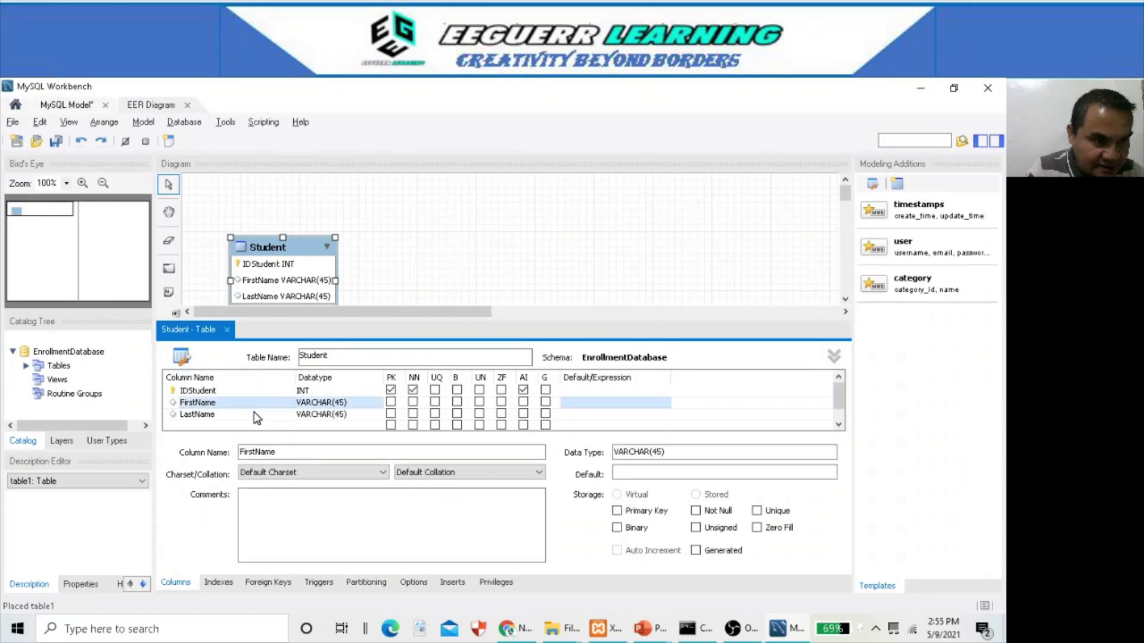
key(alt+Tab)
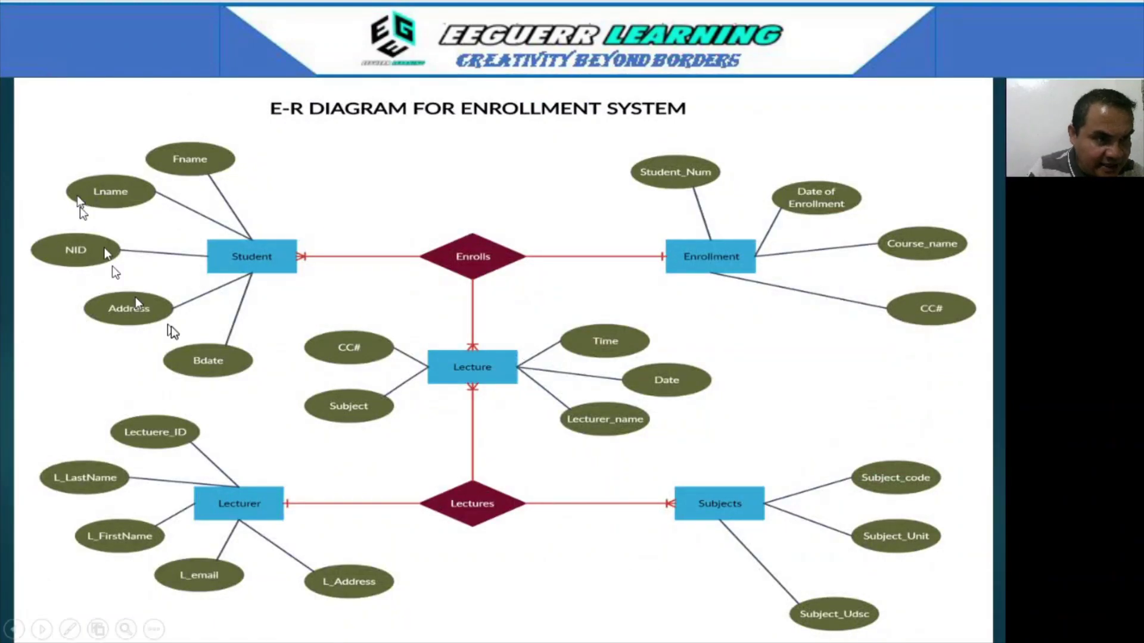
- Add a BDate VARCHAR(45) column below LastName in the Student table
key(alt+Tab)
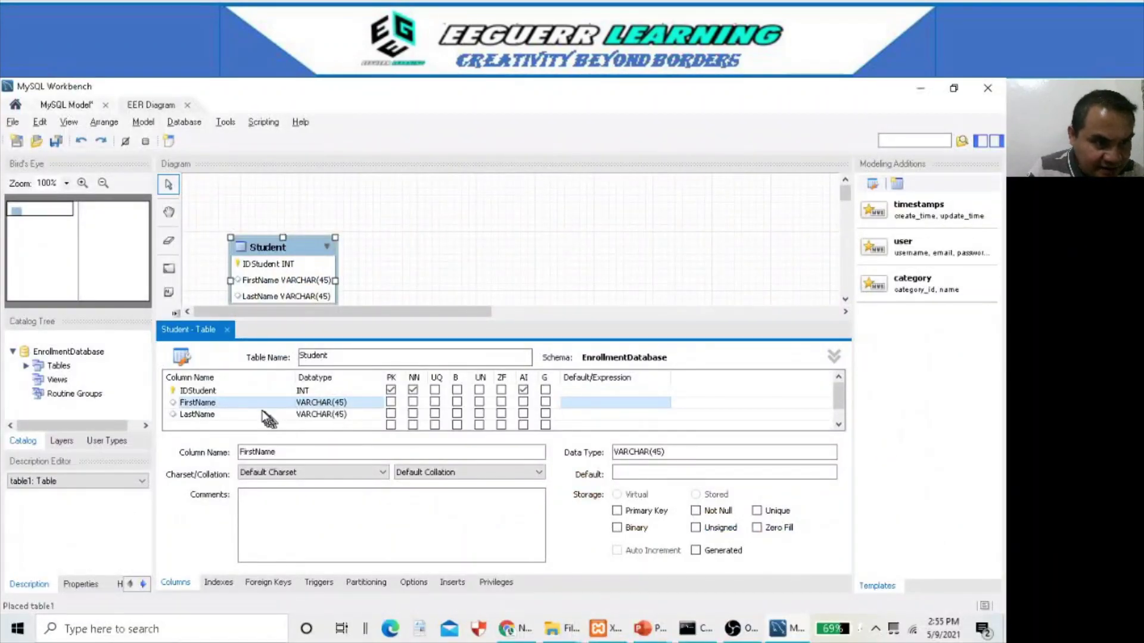
click(258, 415)
click(260, 414)
click(259, 407)
scroll(273, 409, down, 1)
double_click(242, 415)
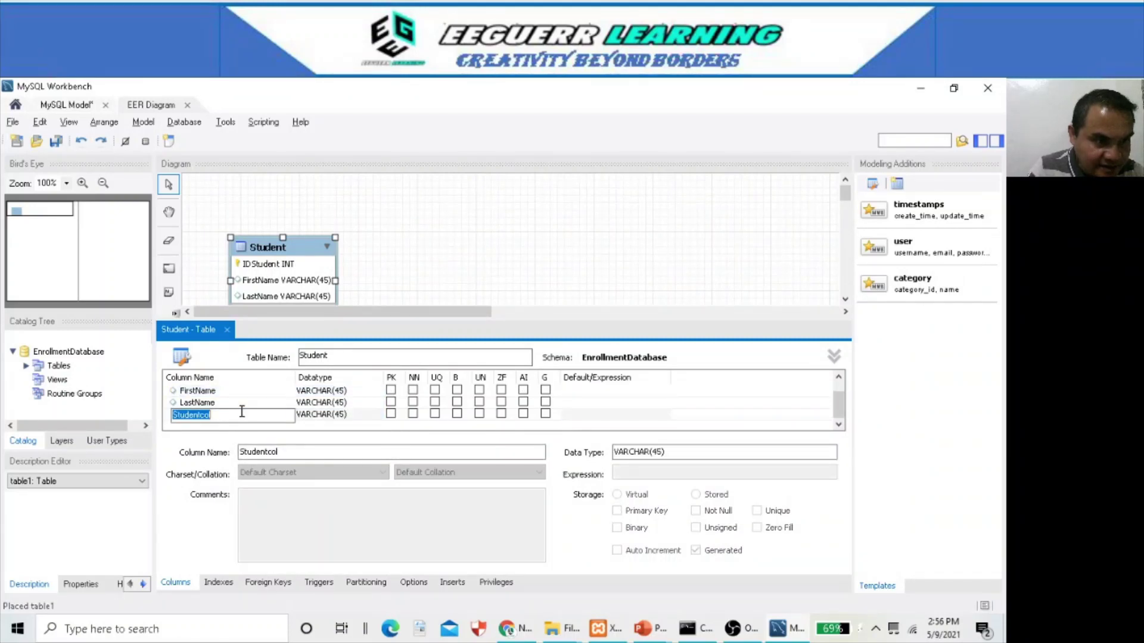
text(BDate)
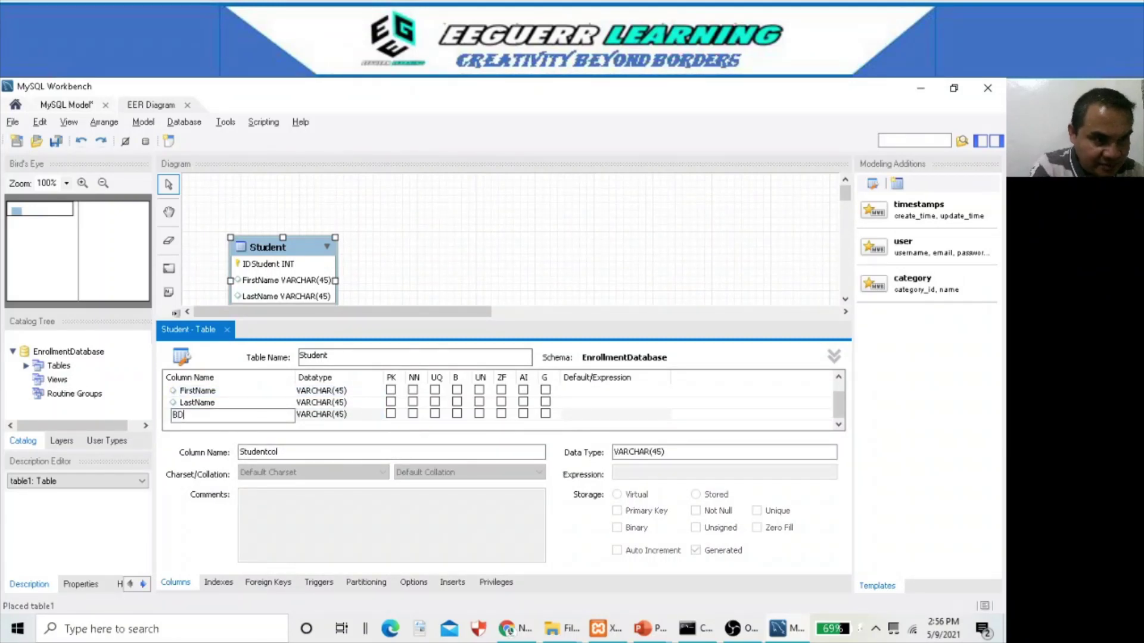
click(250, 404)
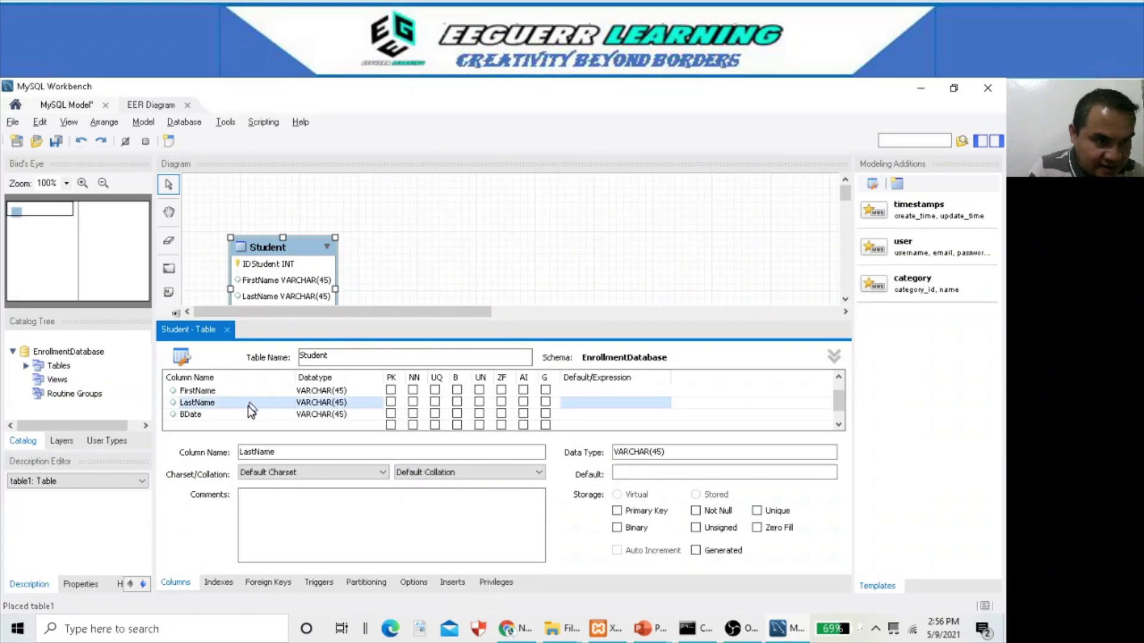
scroll(251, 405, down, 1)
double_click(248, 404)
click(255, 395)
- Add an Address VARCHAR(45) column below BDate, giving Student five columns
click(242, 416)
click(242, 416)
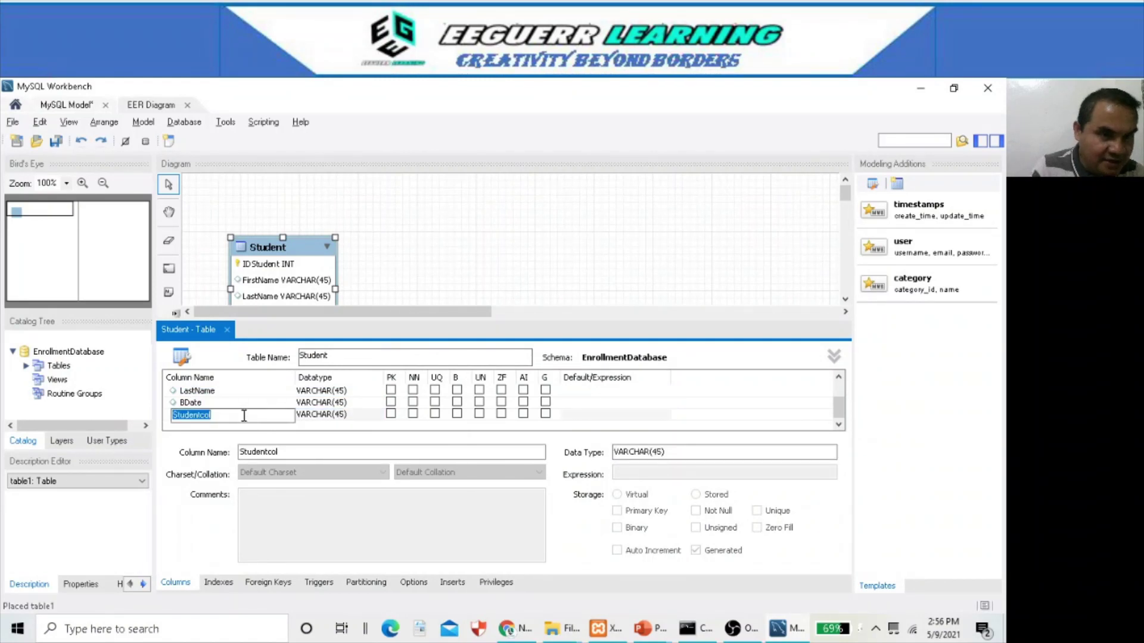
text(Address)
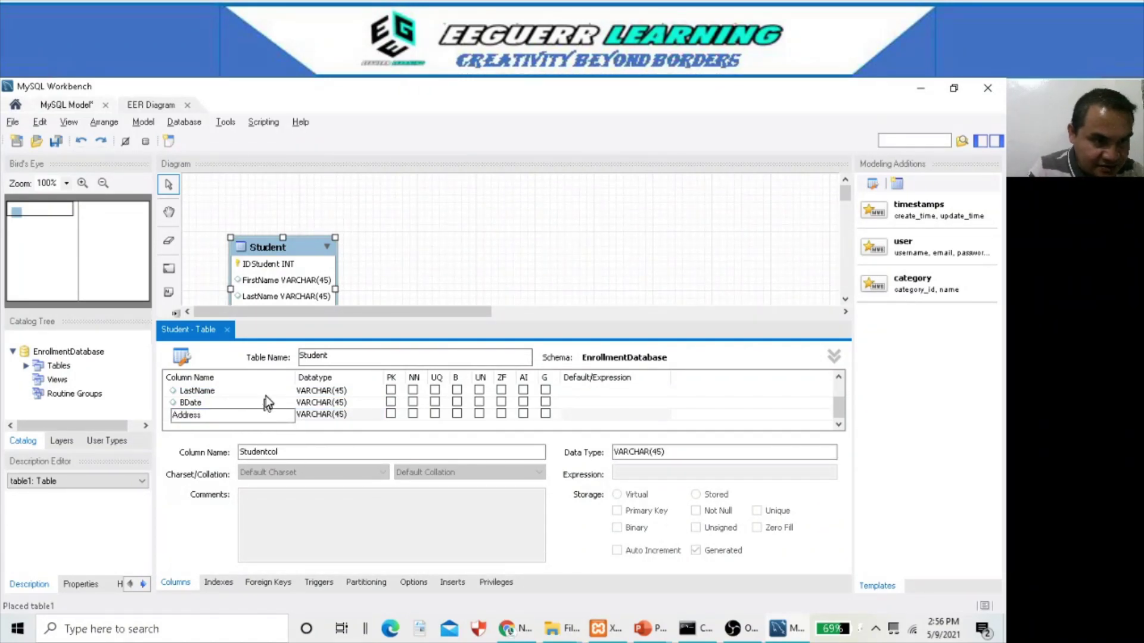
click(265, 394)
scroll(495, 423, up, 2)
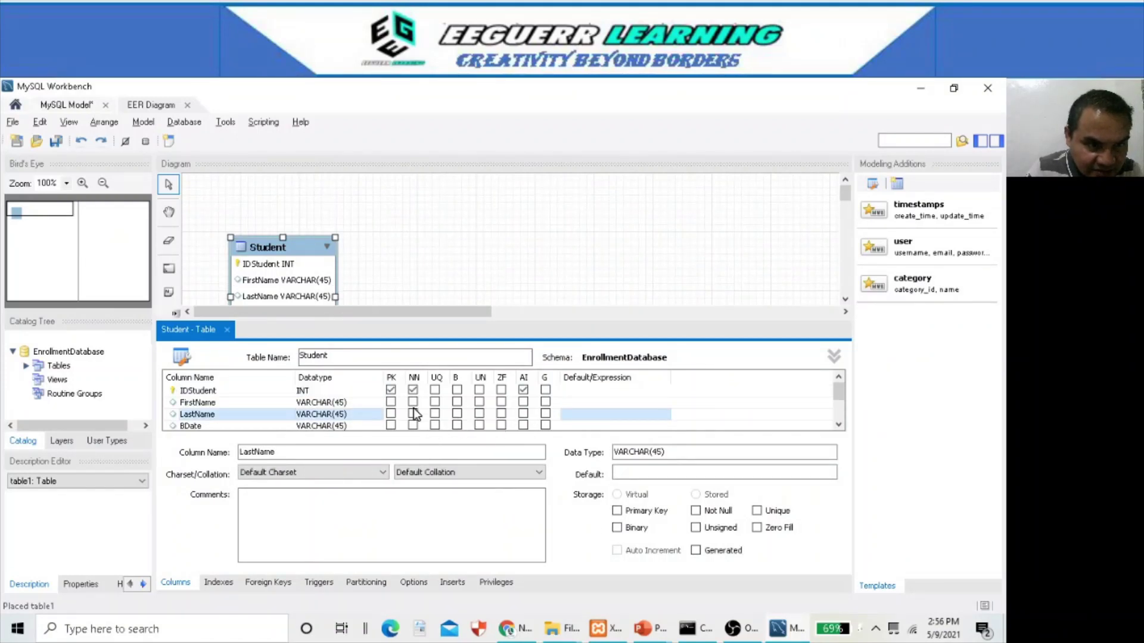
scroll(414, 411, down, 1)
scroll(440, 412, up, 1)
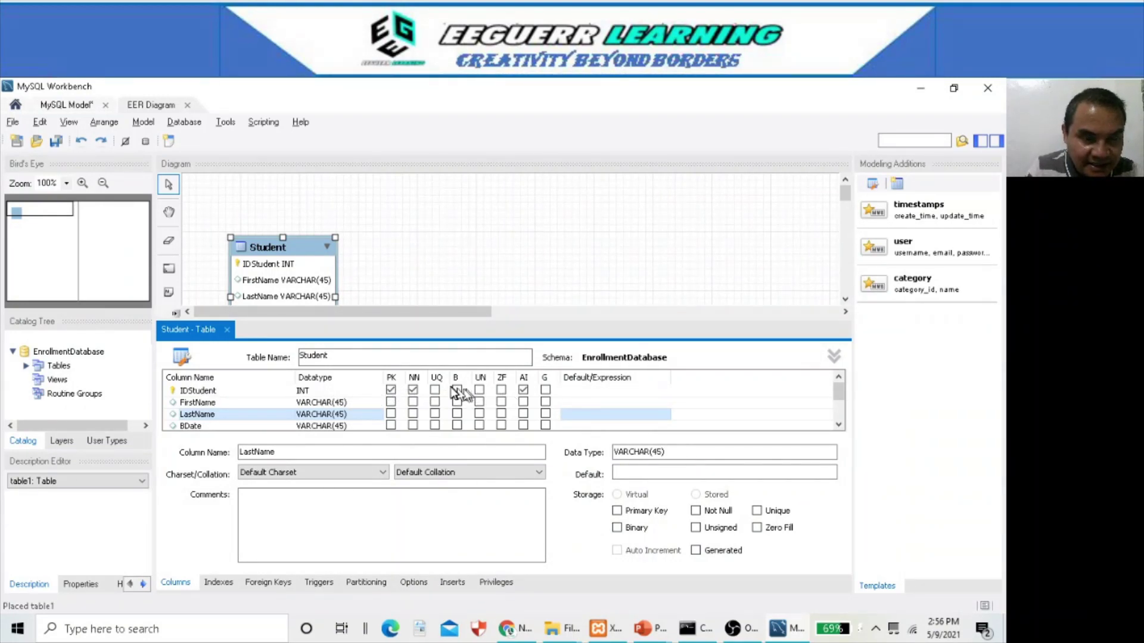
scroll(405, 393, down, 1)
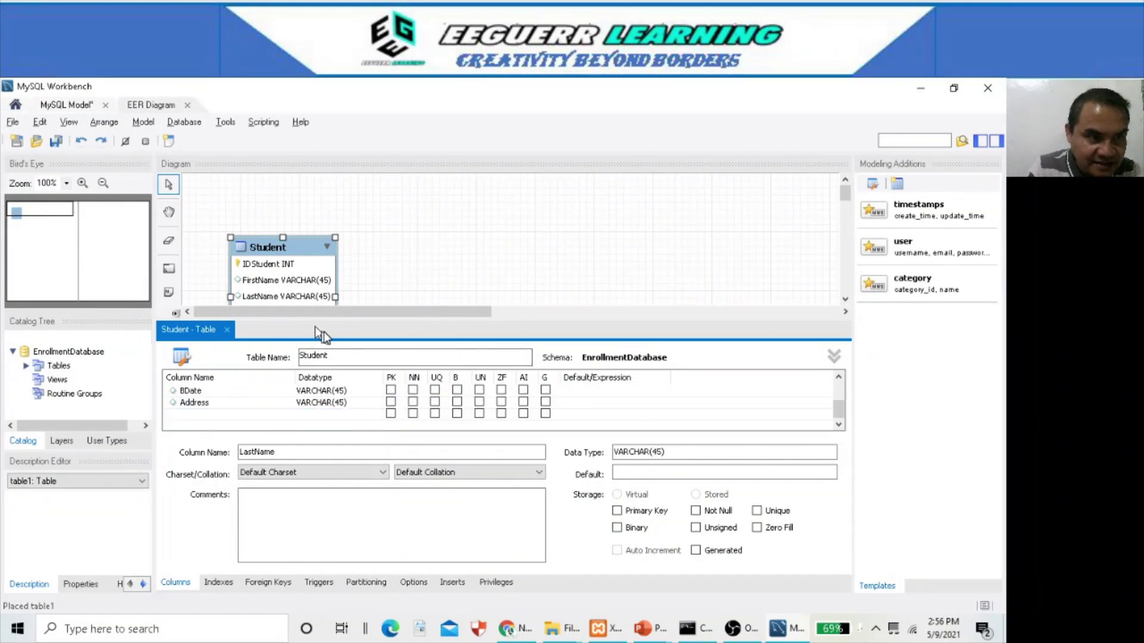
- Close the Student editor, stretch the table box to show all five columns, and return to the slide show
click(227, 329)
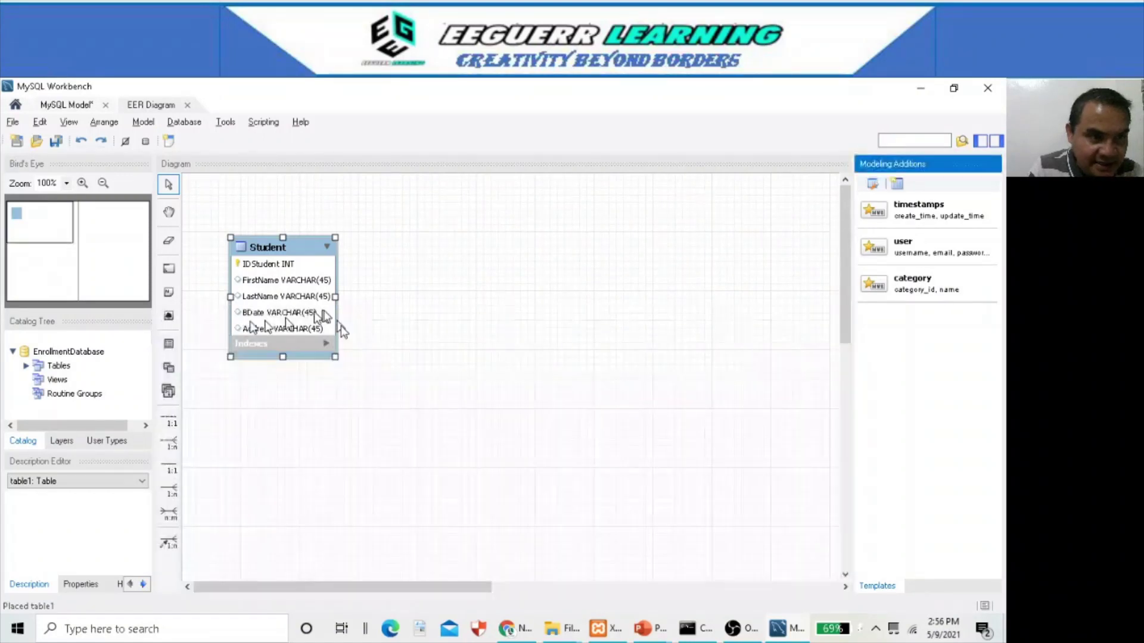
click(283, 305)
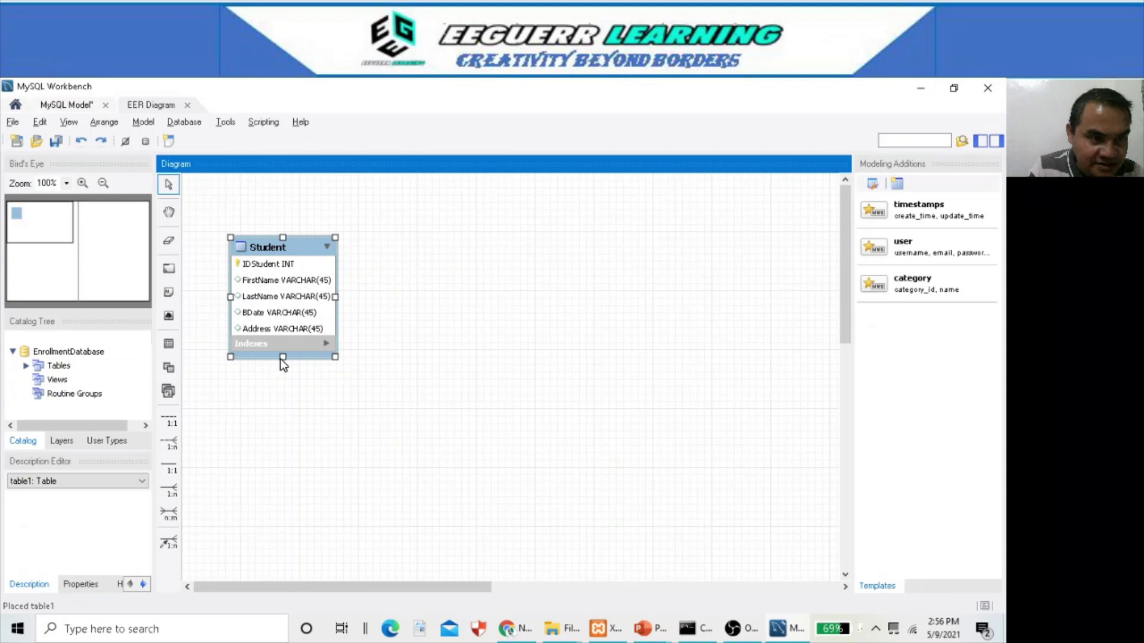
mouse_move(280, 360)
mouse_down()
mouse_move(286, 375)
mouse_move(287, 363)
mouse_up()
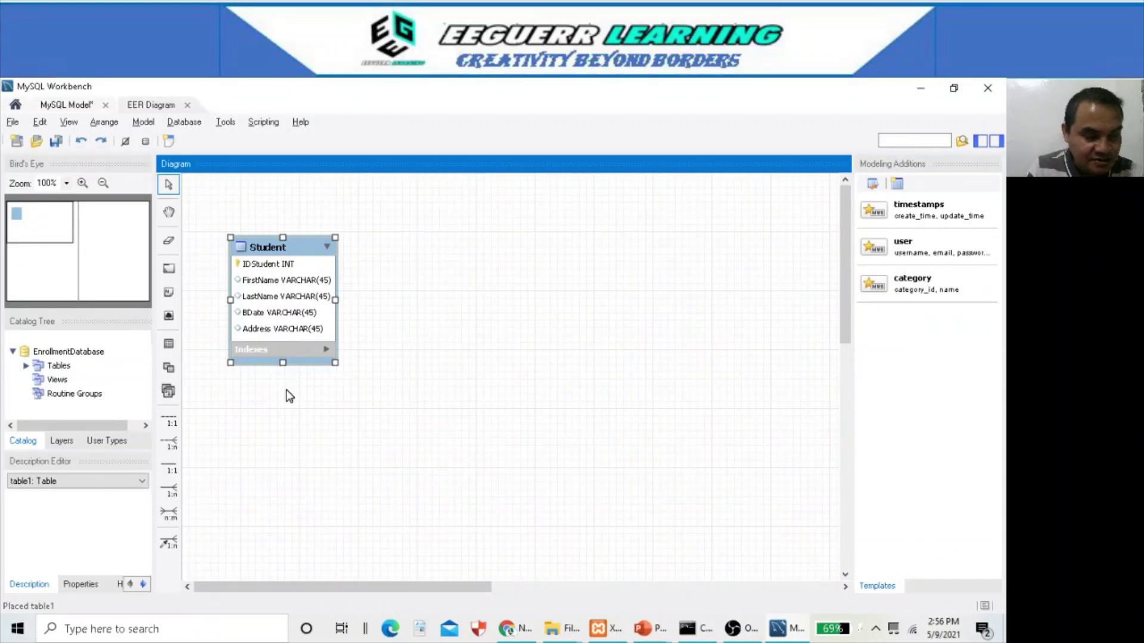
key(alt+Tab)
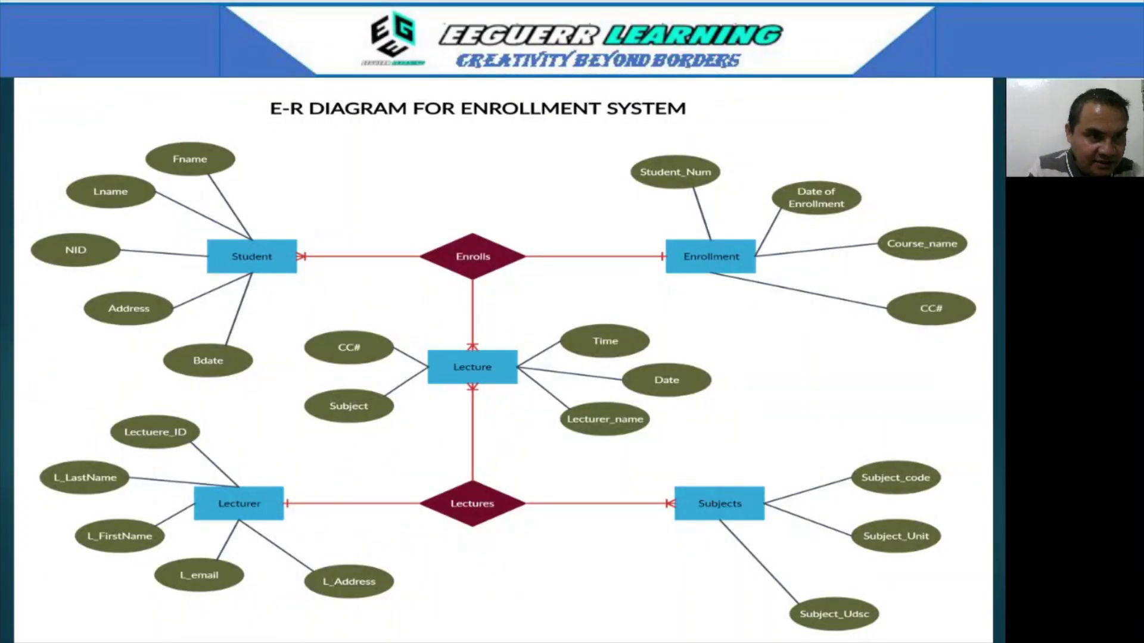
- Step forward and back to the E-R diagram slide, then return to the Workbench EER diagram
click(347, 140)
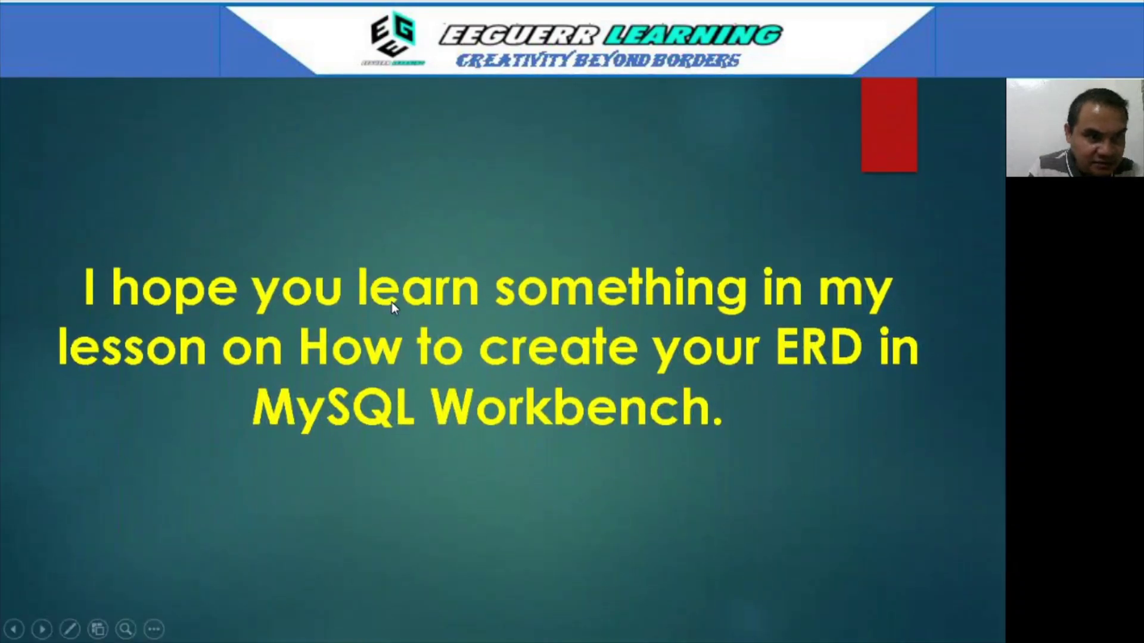
key(Left)
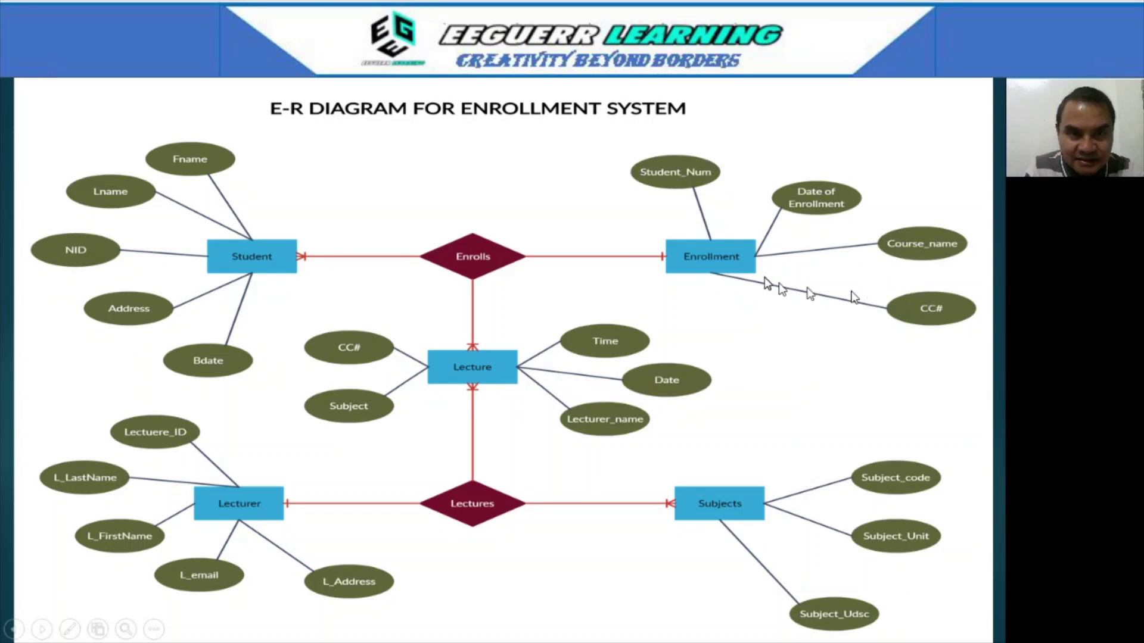
key(alt+Tab)
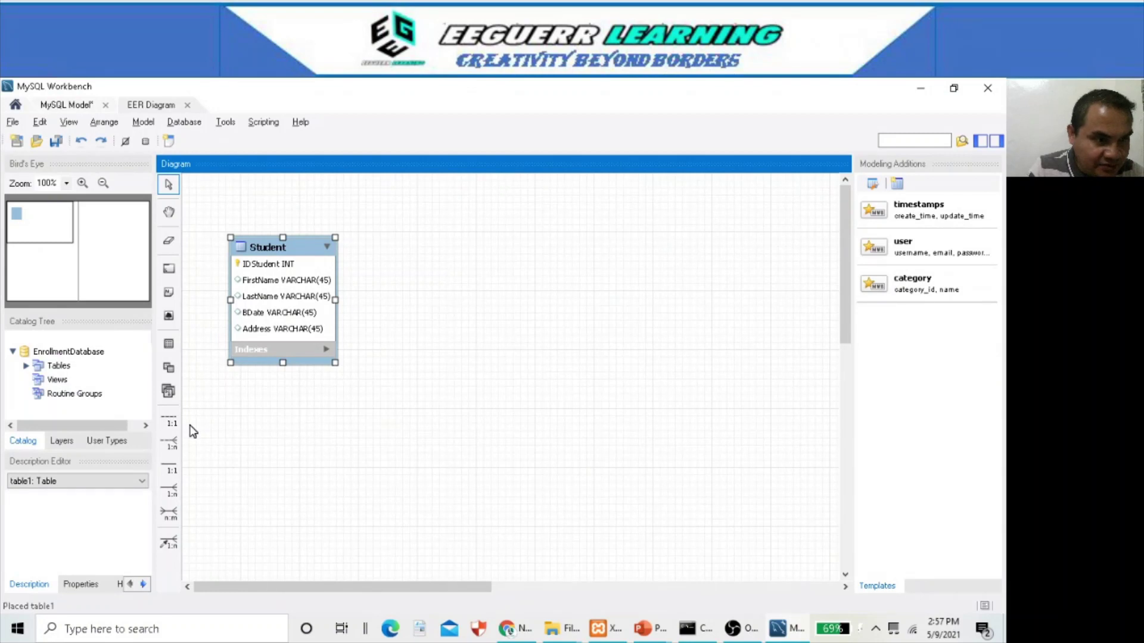
- Place a new table right of Student, name it ENROLLMENT, then switch to the E-R slide
click(169, 345)
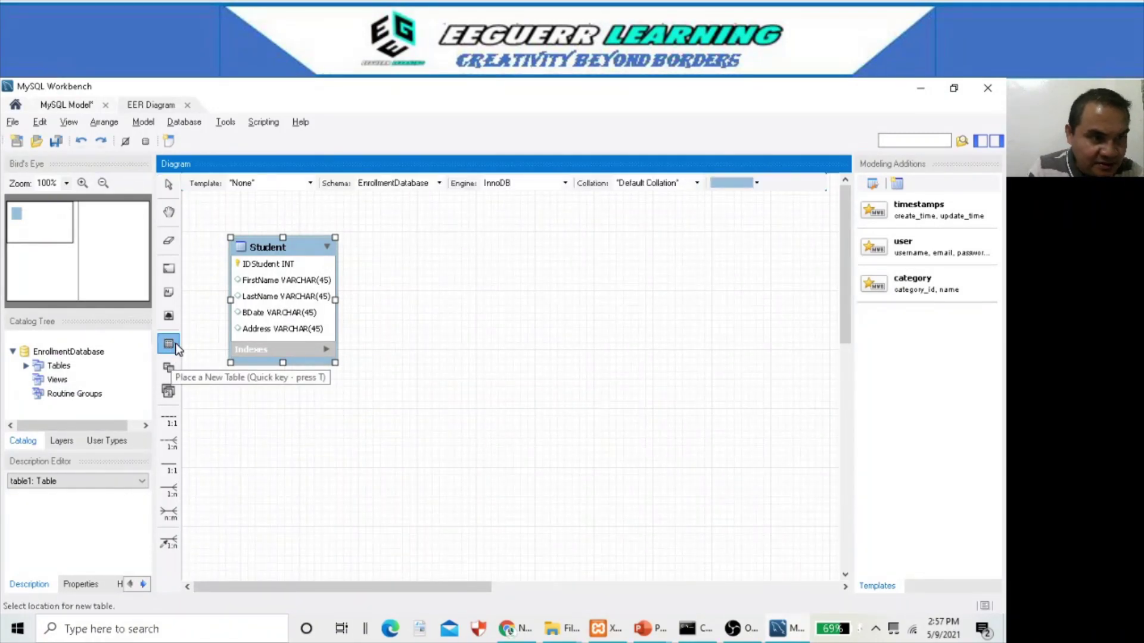
click(439, 262)
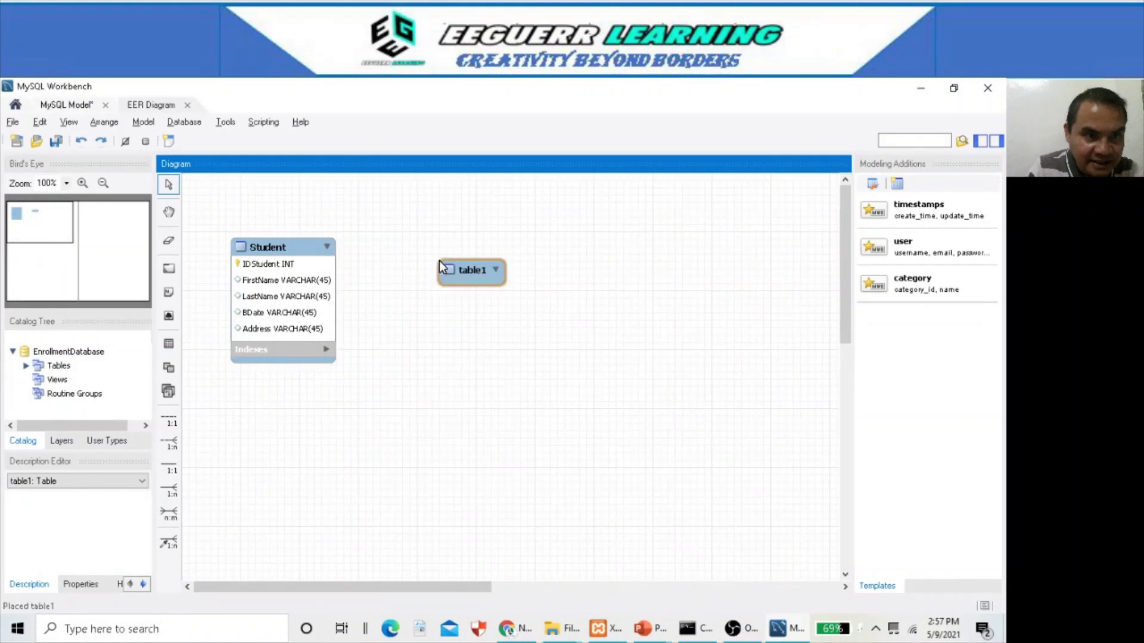
double_click(473, 271)
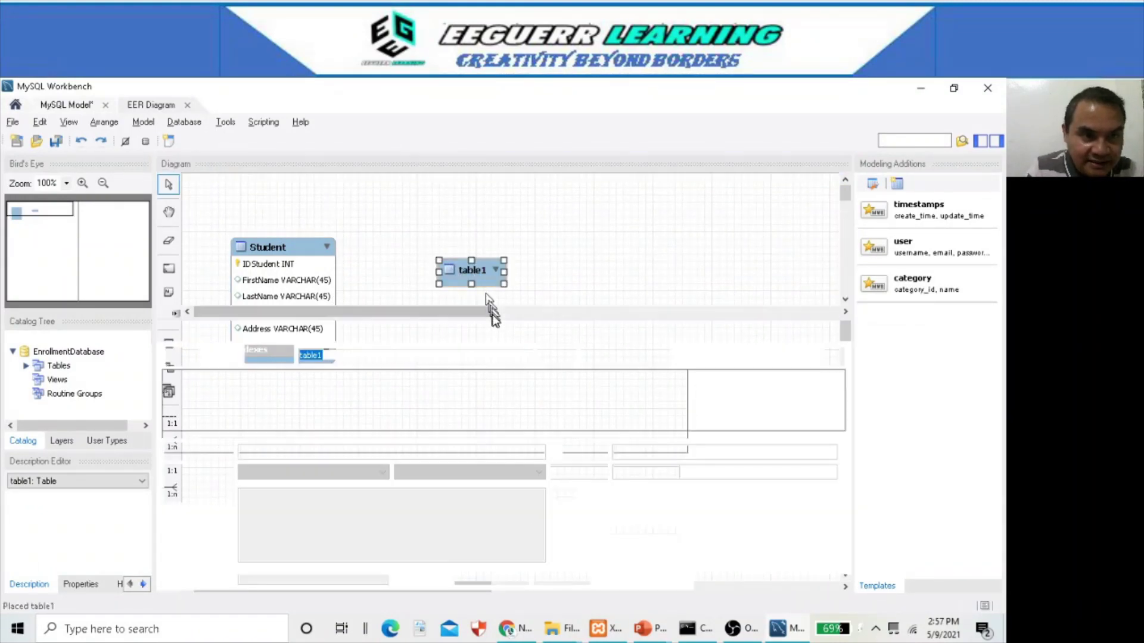
click(417, 353)
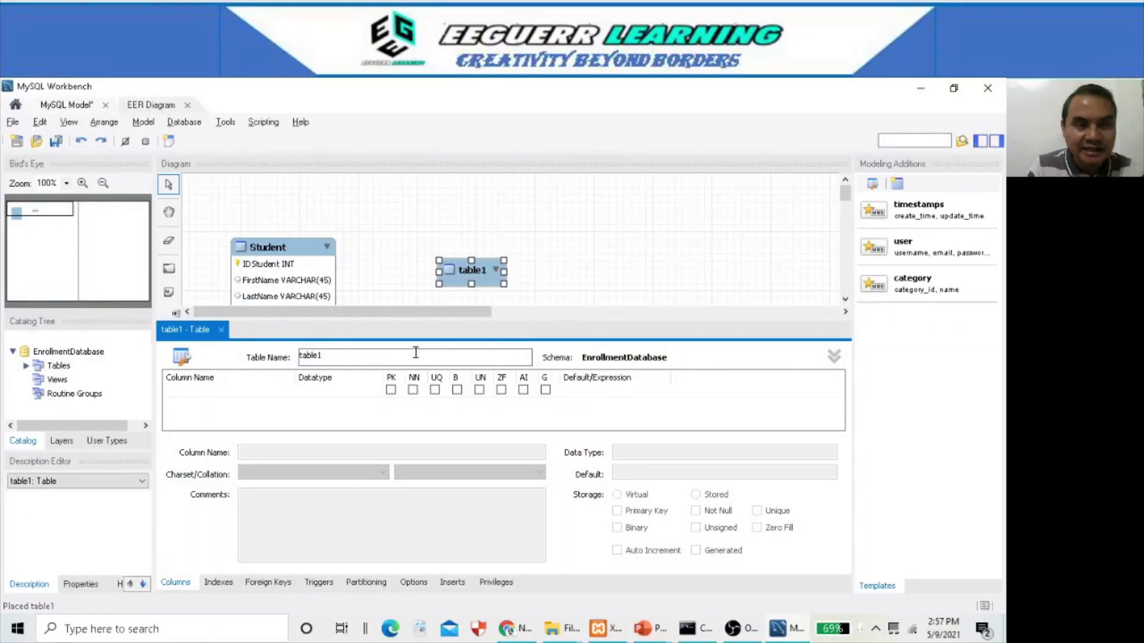
key(BackSpace)
key(BackSpace)
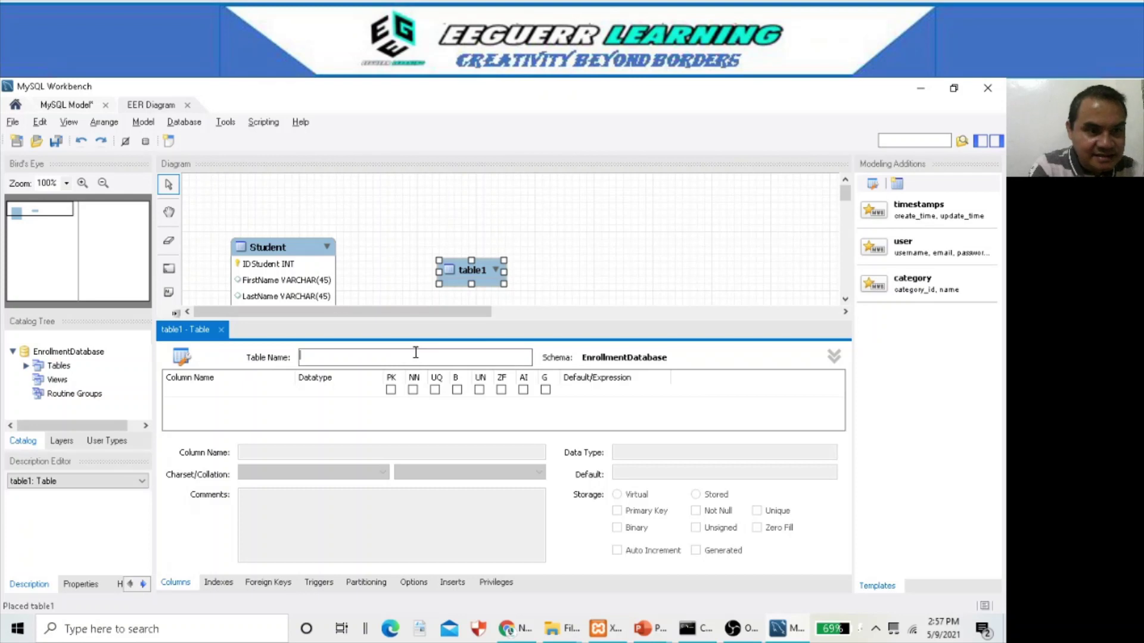
text(ENRO)
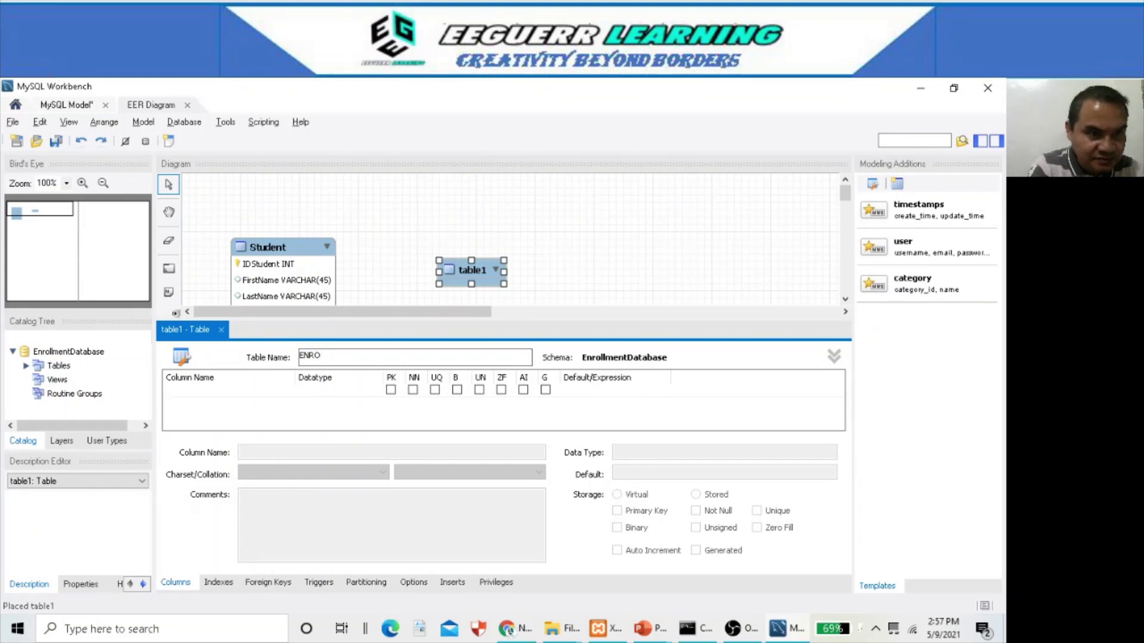
text(LLMENT)
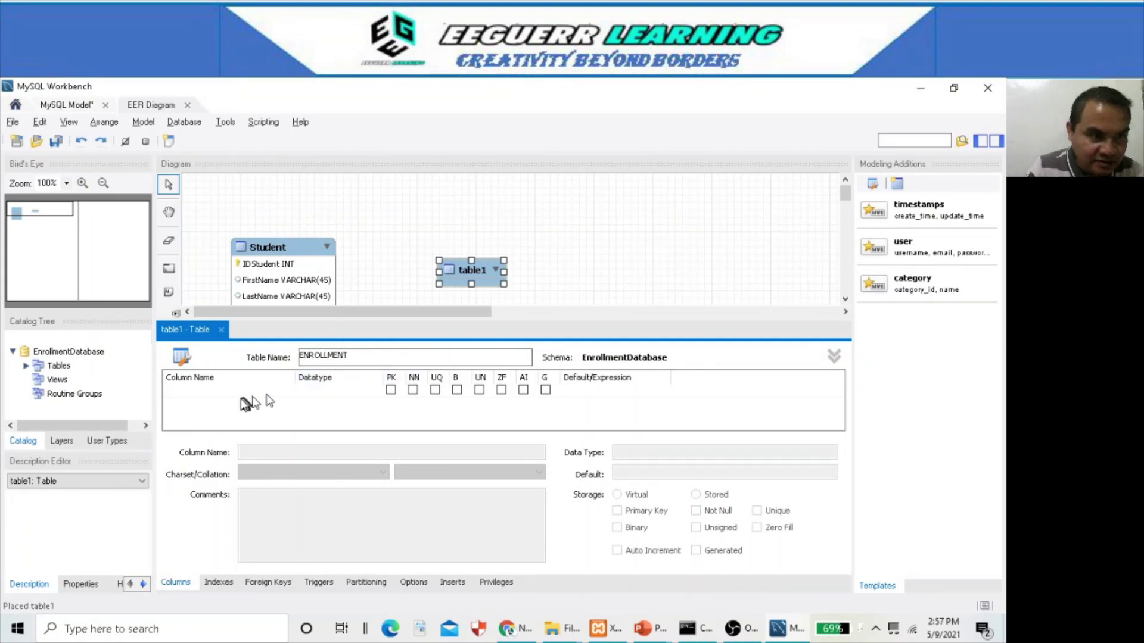
click(239, 400)
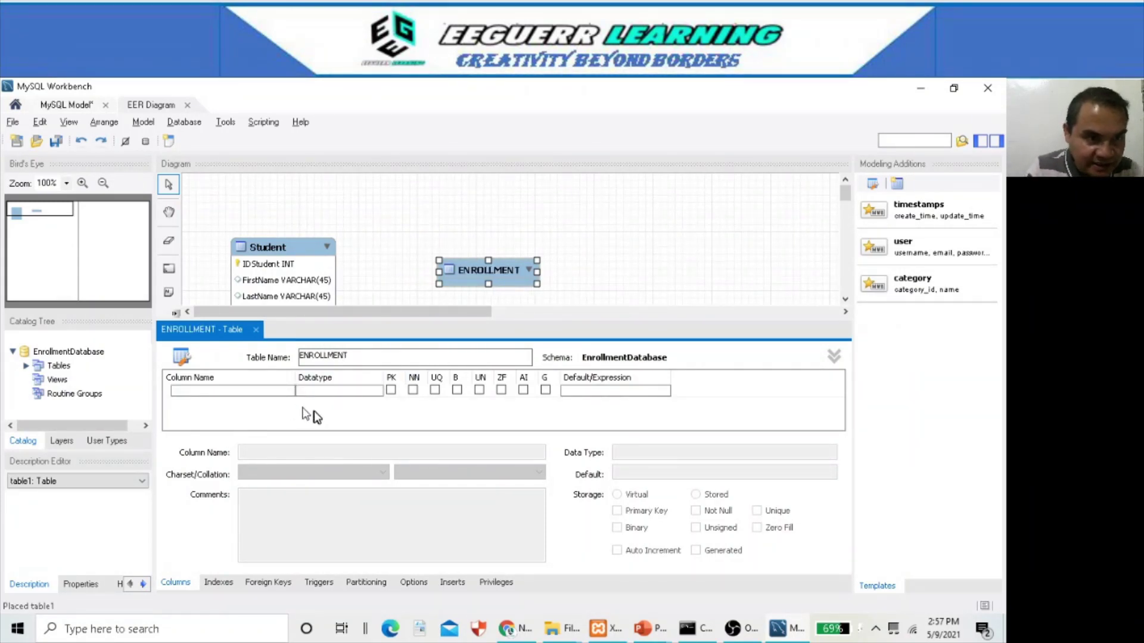
key(alt+Tab)
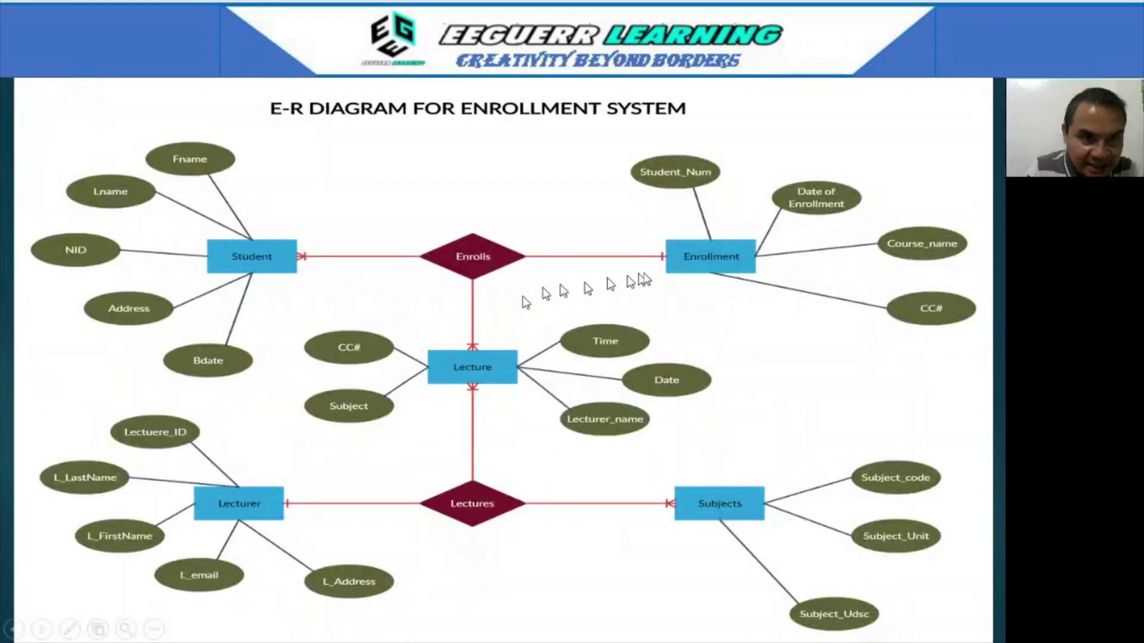
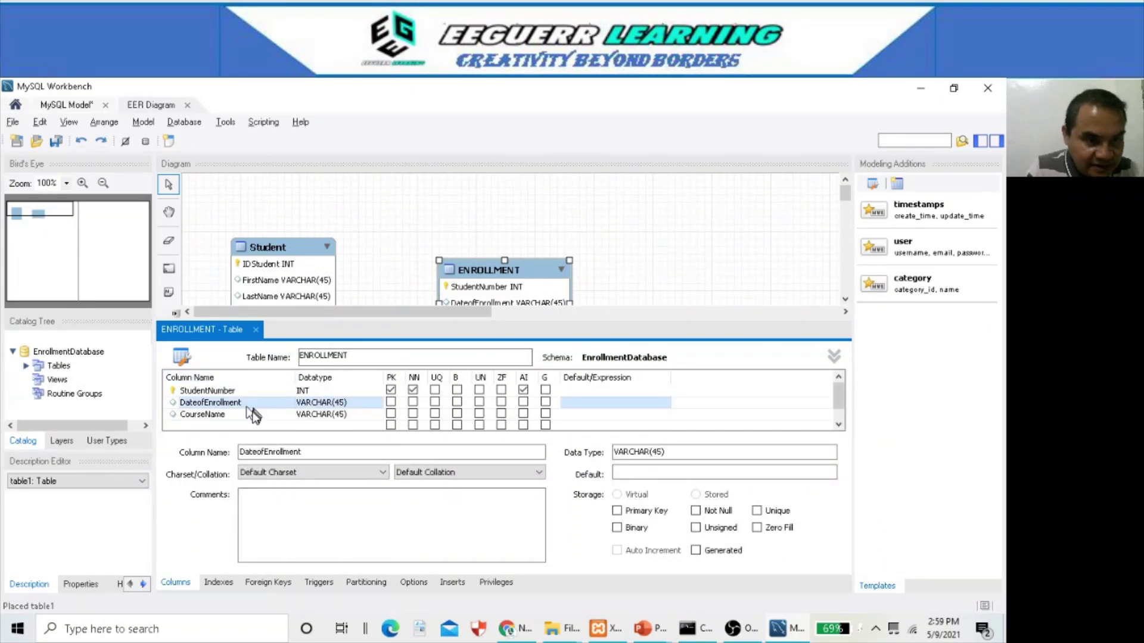
- Close the ENROLLMENT editor, drag the table closer to Student and check the E-R slide
click(255, 330)
drag(485, 267, 437, 242)
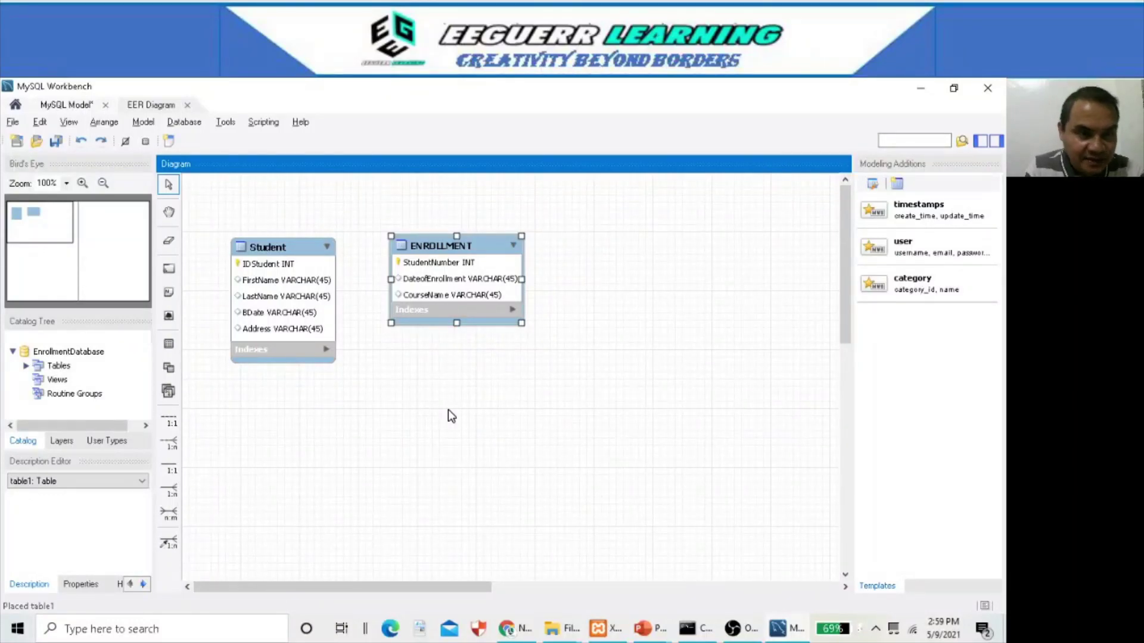
key(alt+Tab)
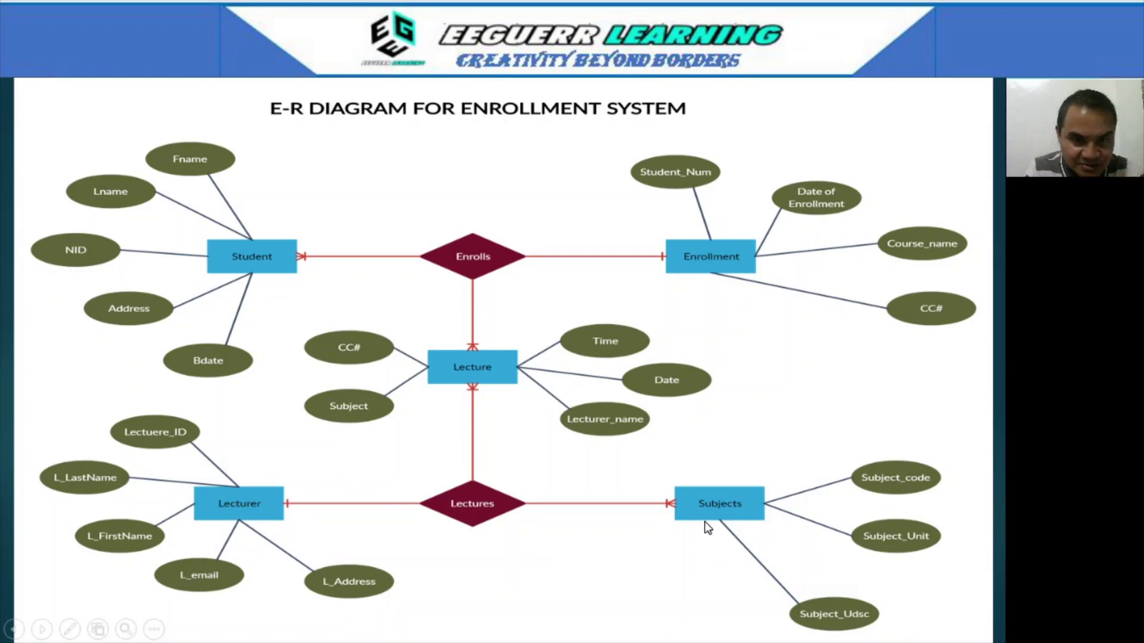
- Place a new table right of ENROLLMENT and name it SUBJECT
key(alt+Tab)
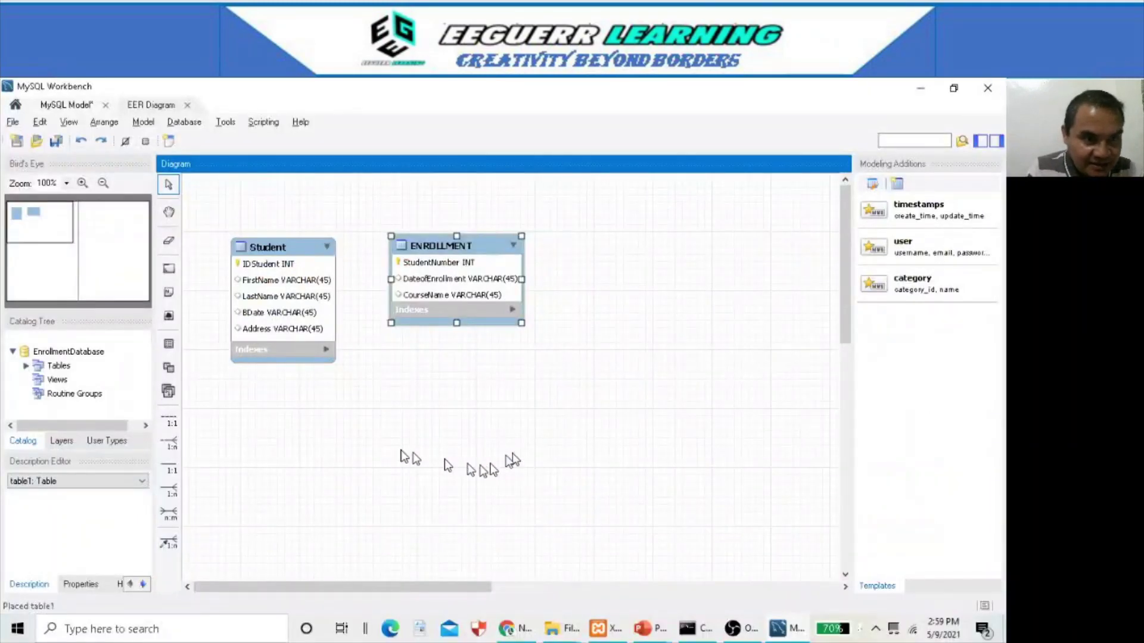
click(168, 344)
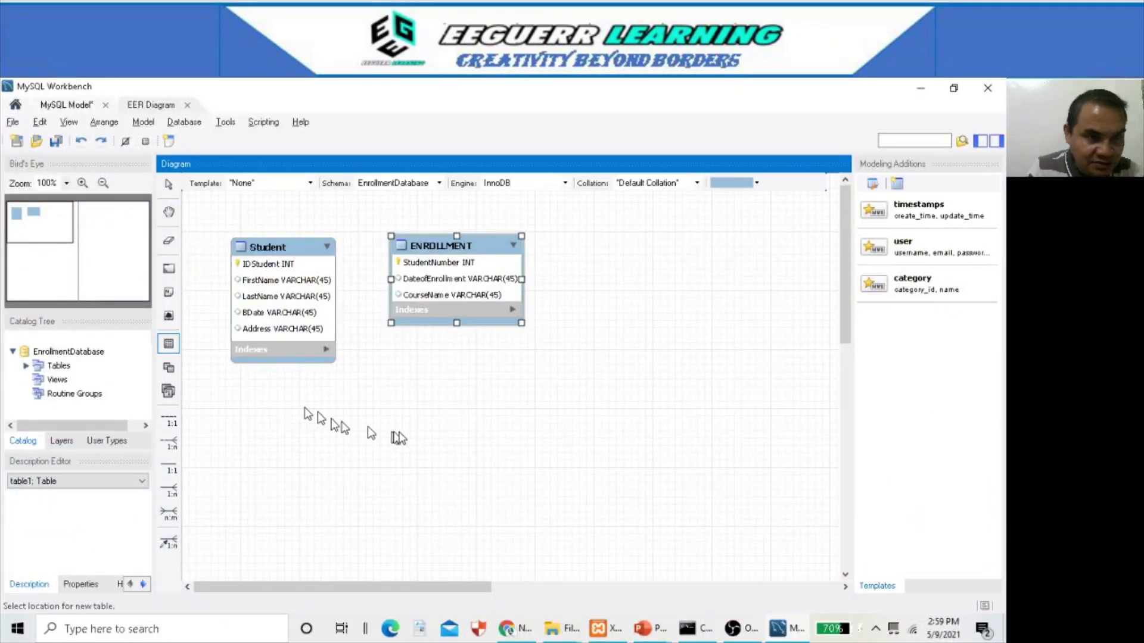
click(617, 268)
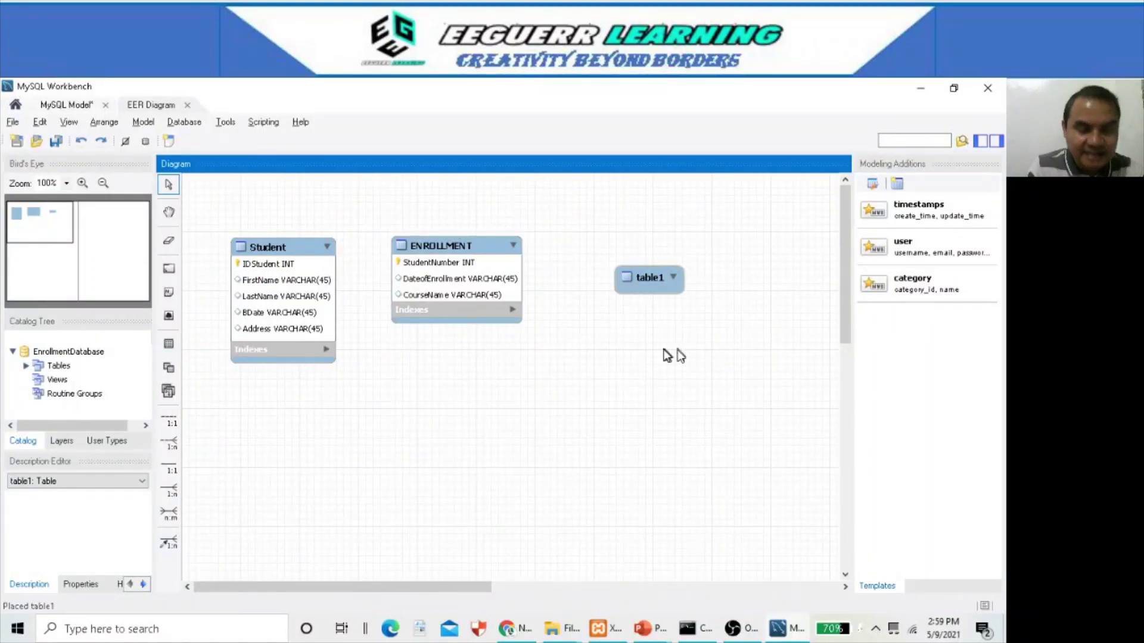
double_click(655, 280)
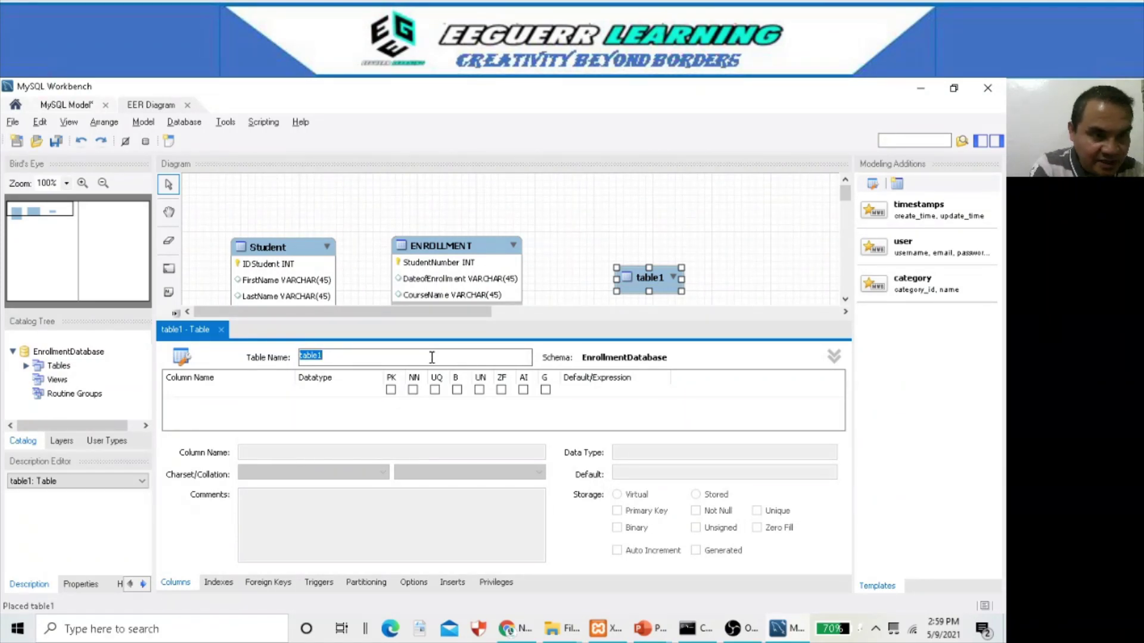
text(SUBJECT)
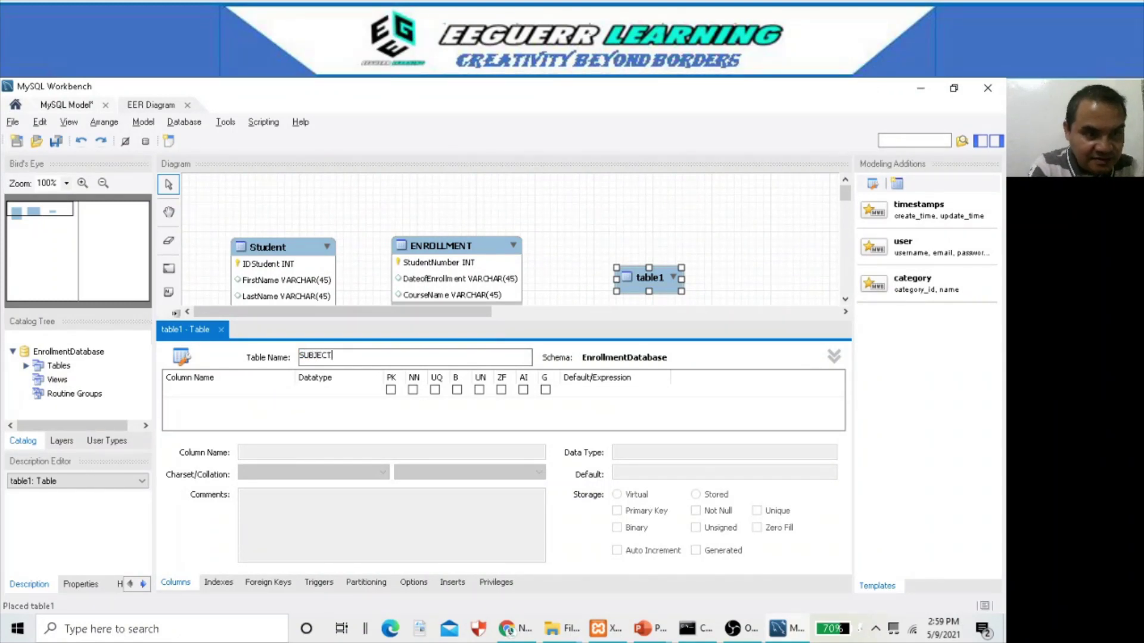
click(218, 393)
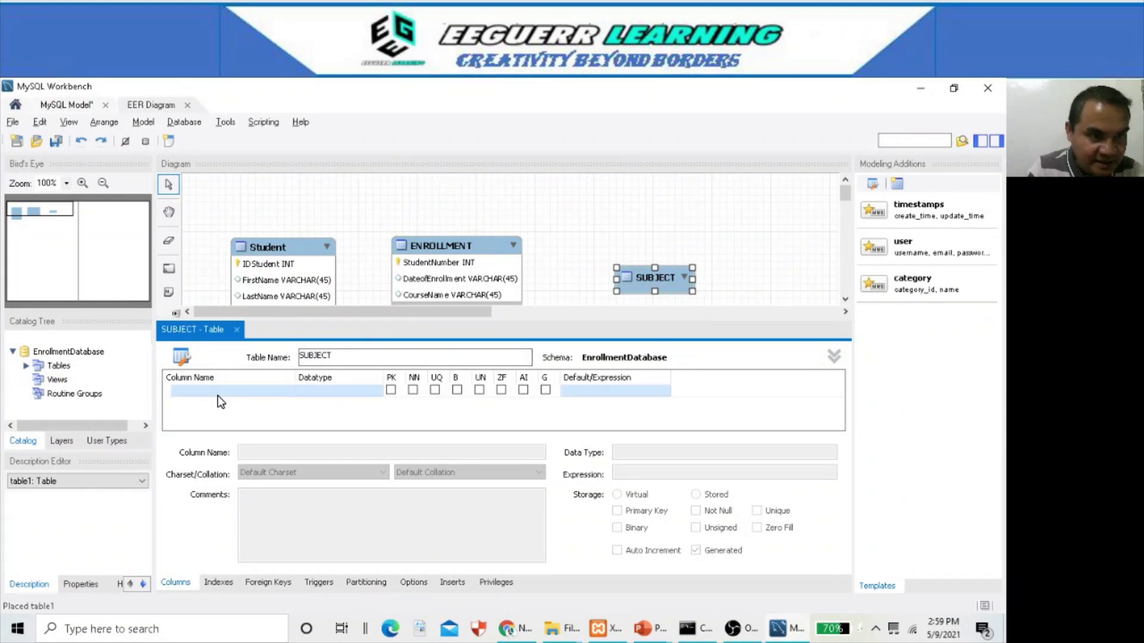
- Add a SubjectCode column as the auto-increment primary key
key(alt+Tab)
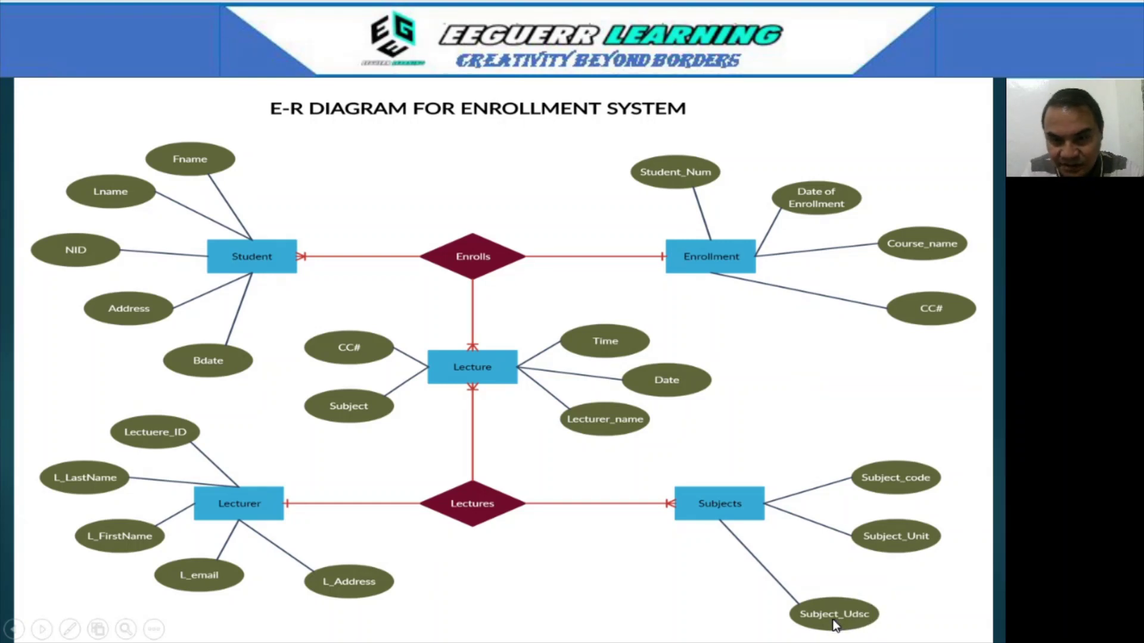
key(alt+Tab)
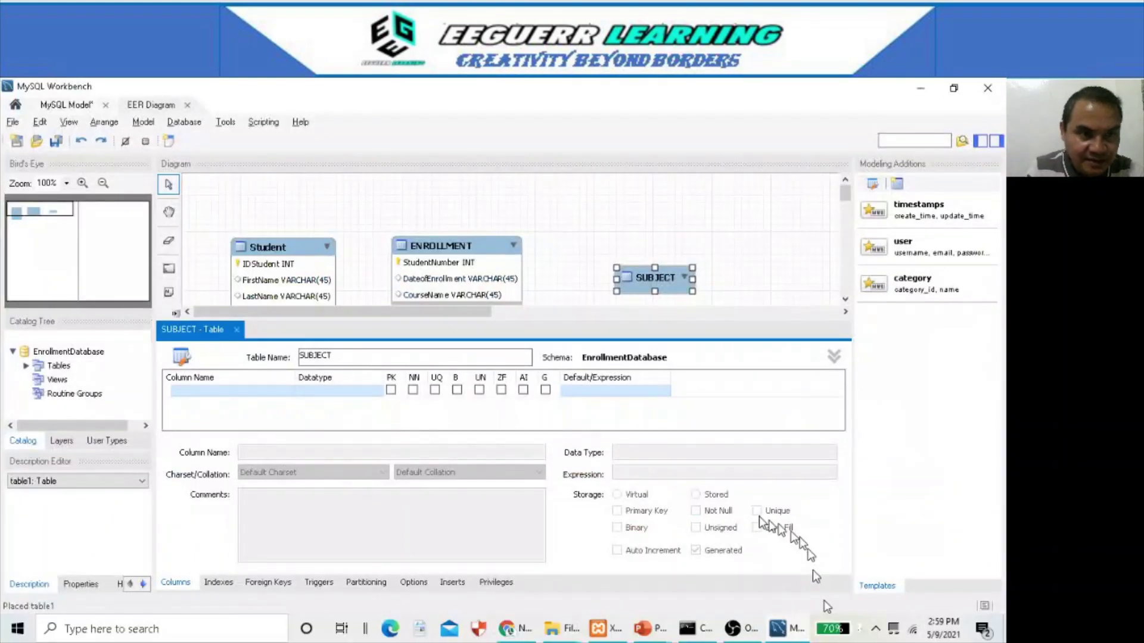
double_click(263, 392)
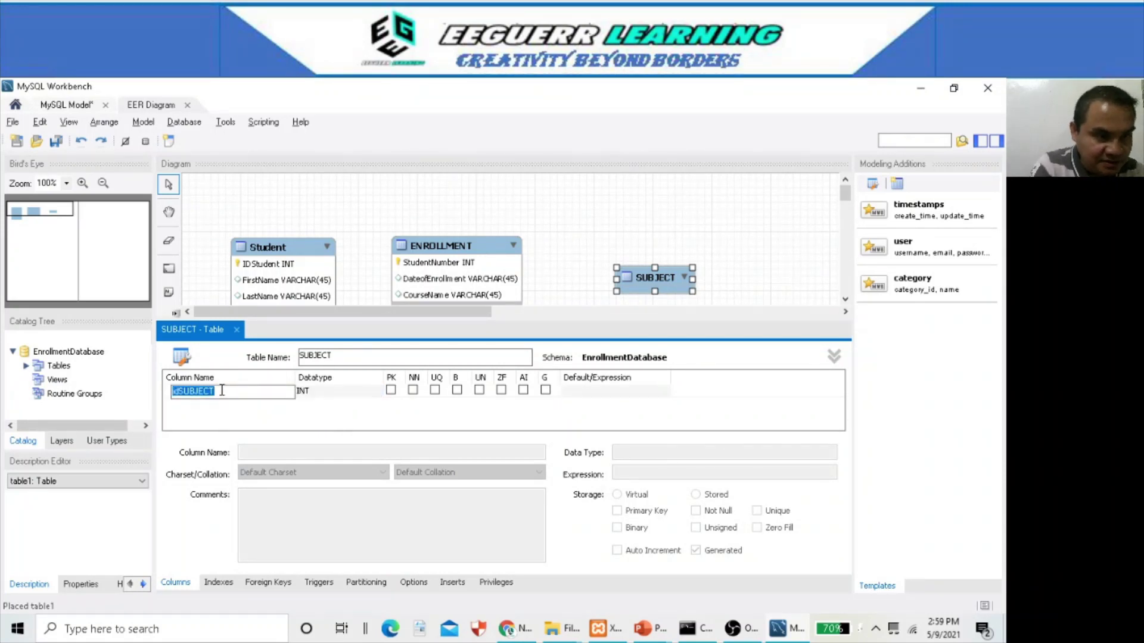
text(Sub)
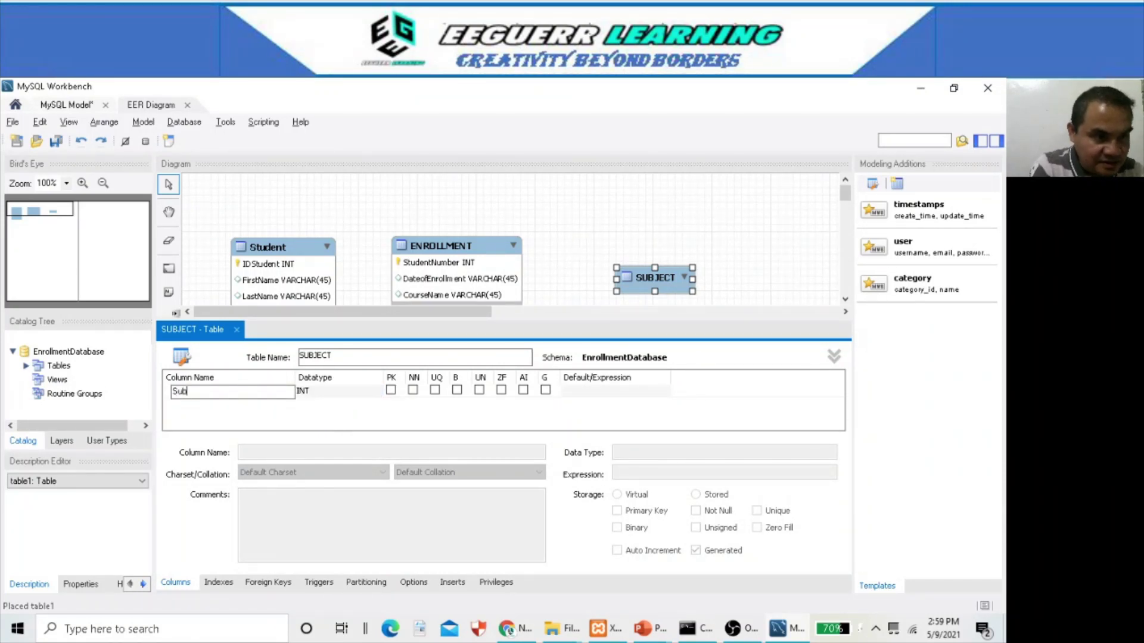
text(jectCode)
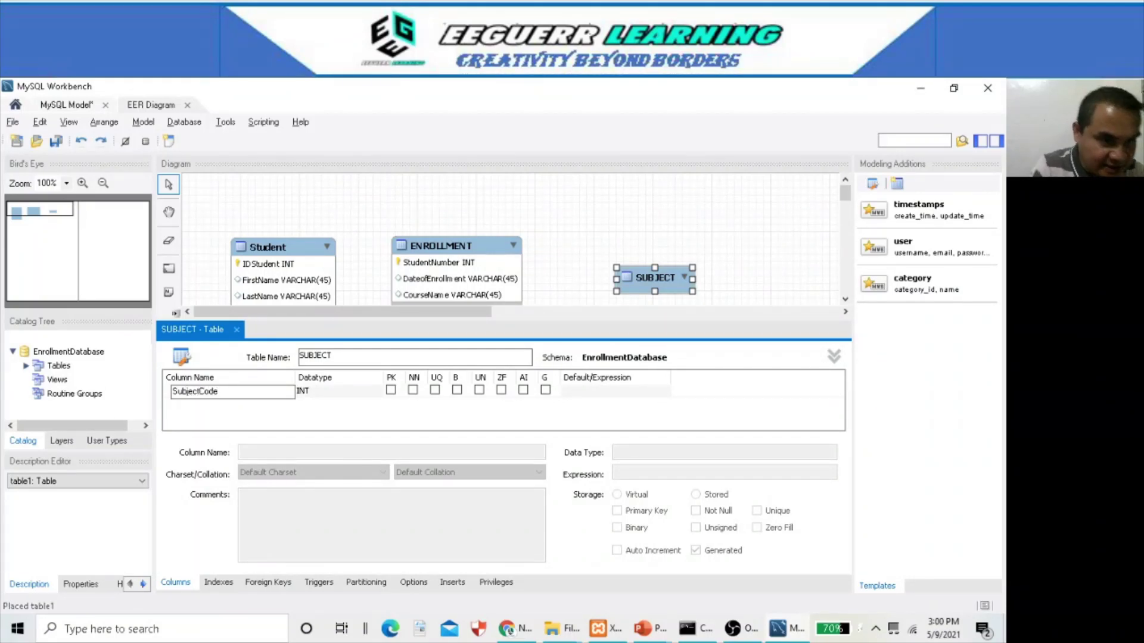
click(393, 396)
click(391, 391)
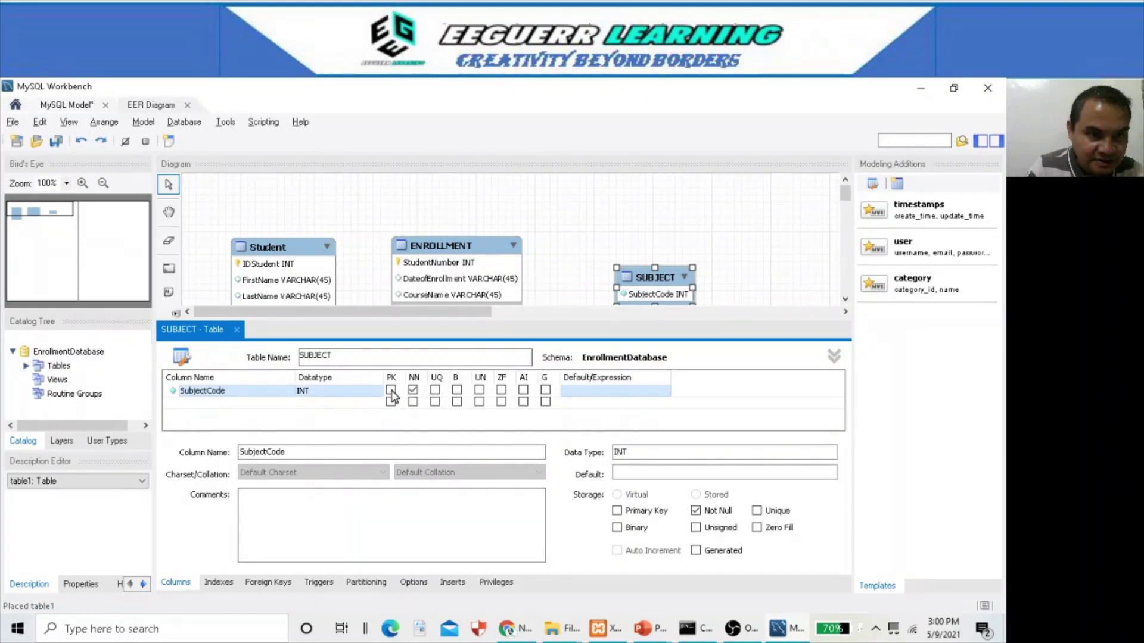
click(523, 390)
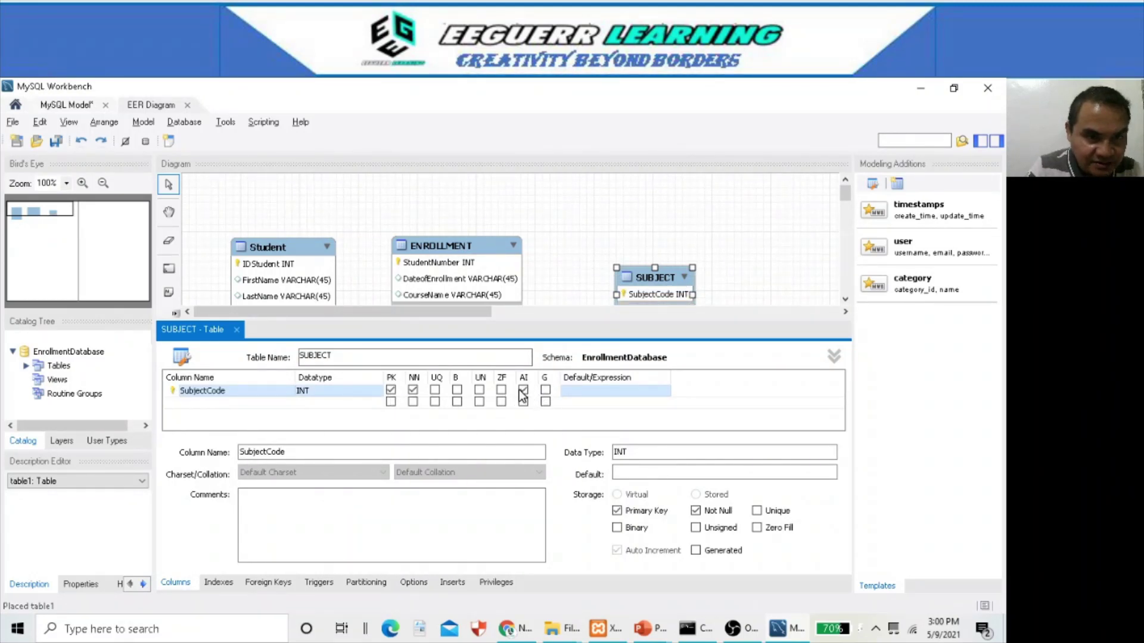
- Add the SUBJECTunit and SUBJECTudsc columns to SUBJECT
click(204, 402)
key(alt+Tab)
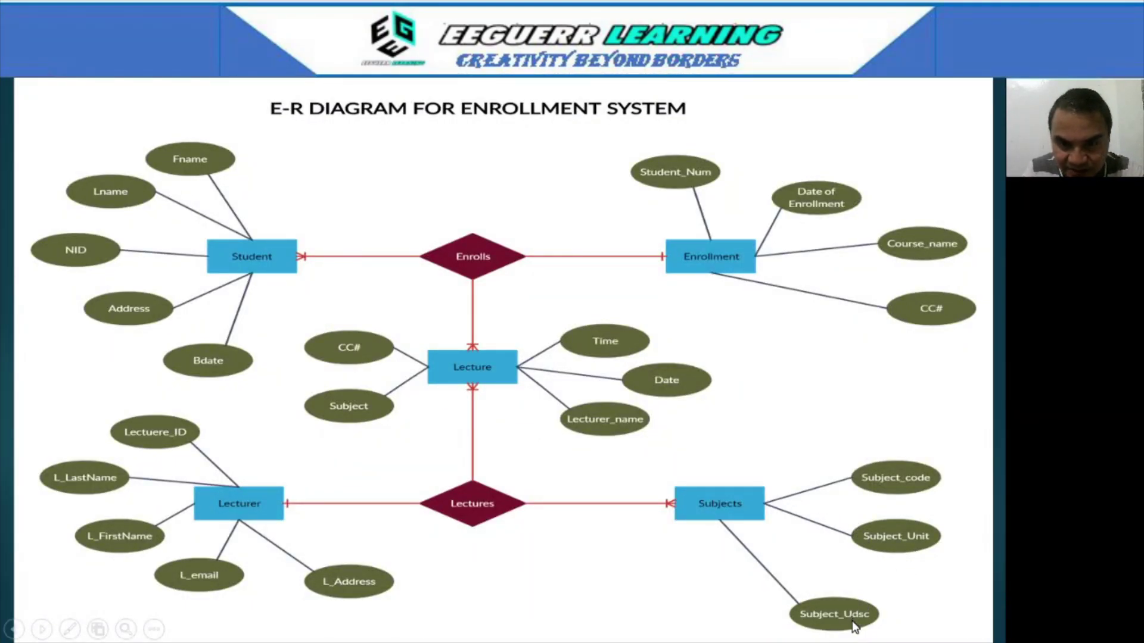
key(alt+Tab)
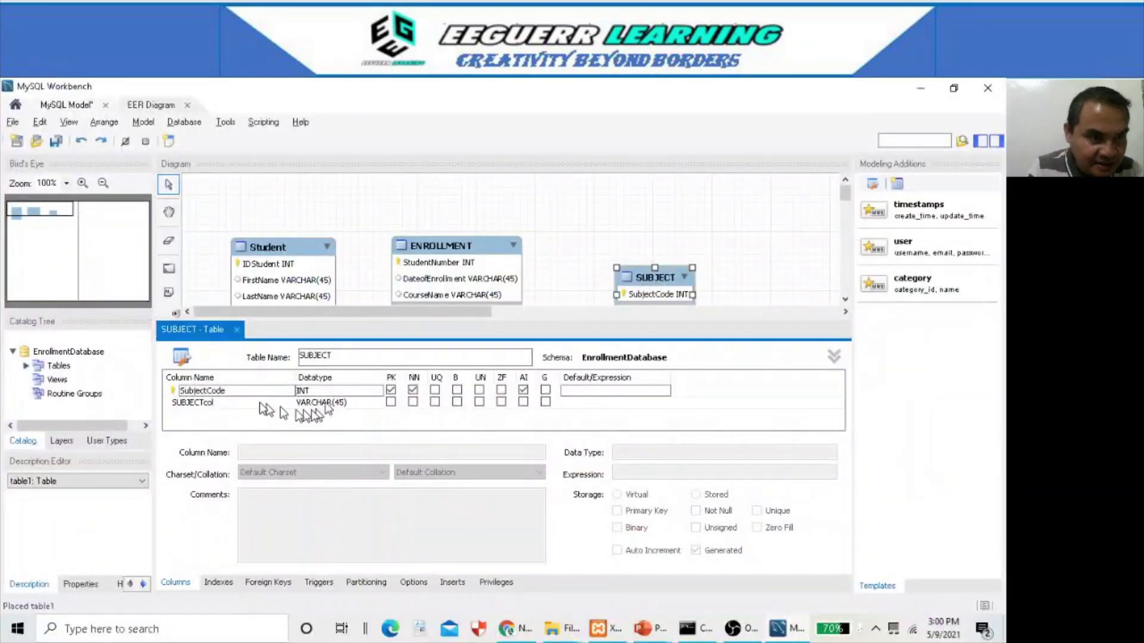
double_click(231, 403)
click(231, 402)
key(BackSpace)
text(UN)
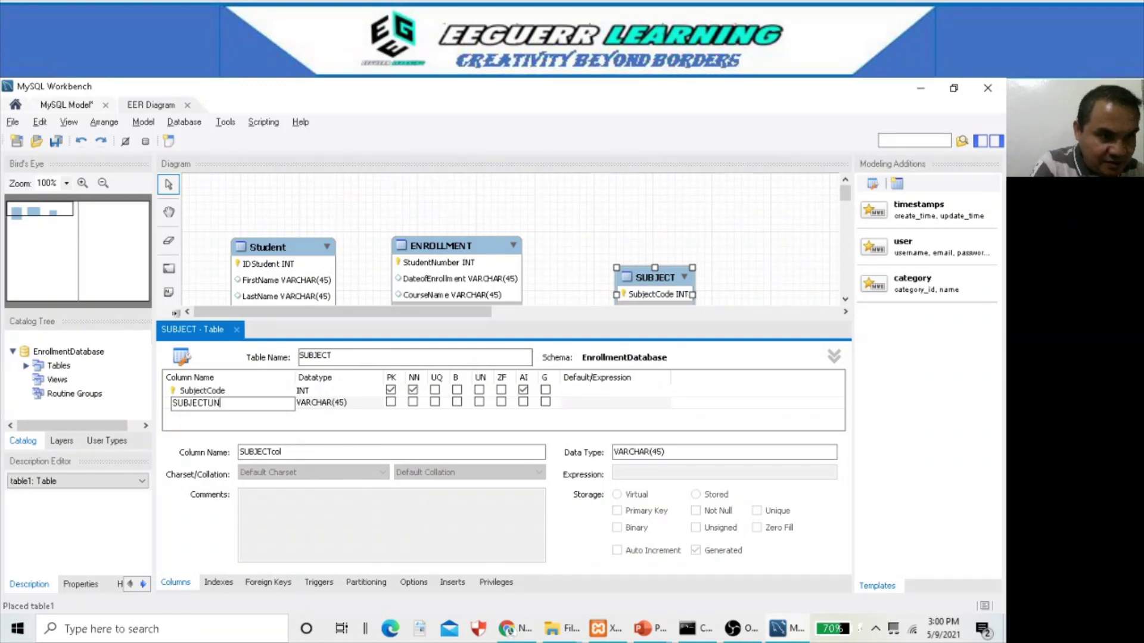
text(unit)
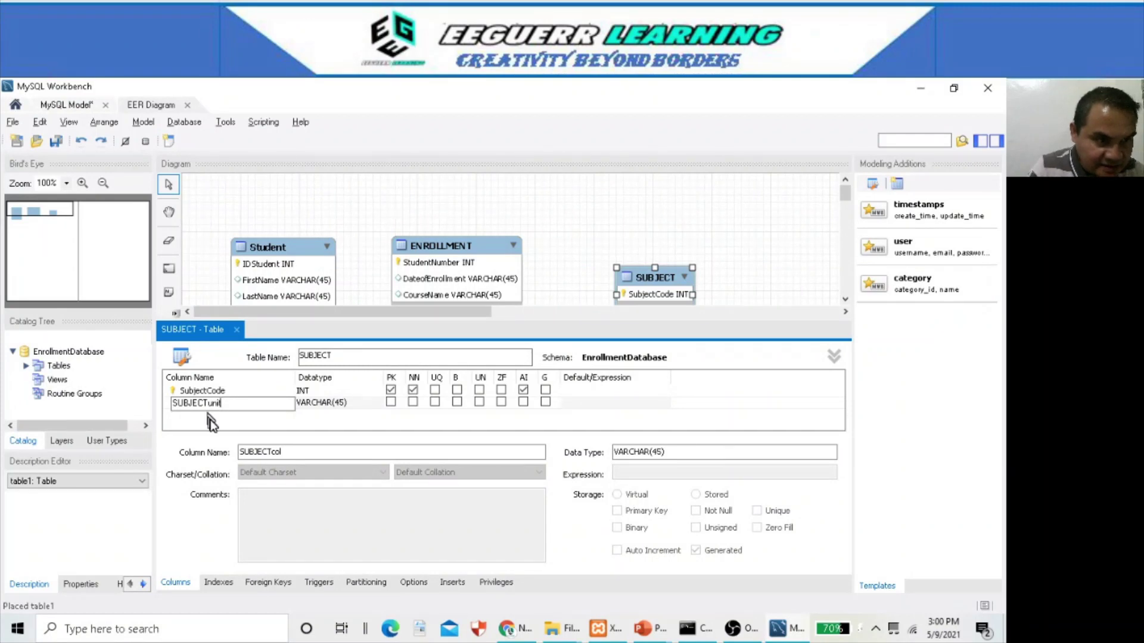
click(209, 416)
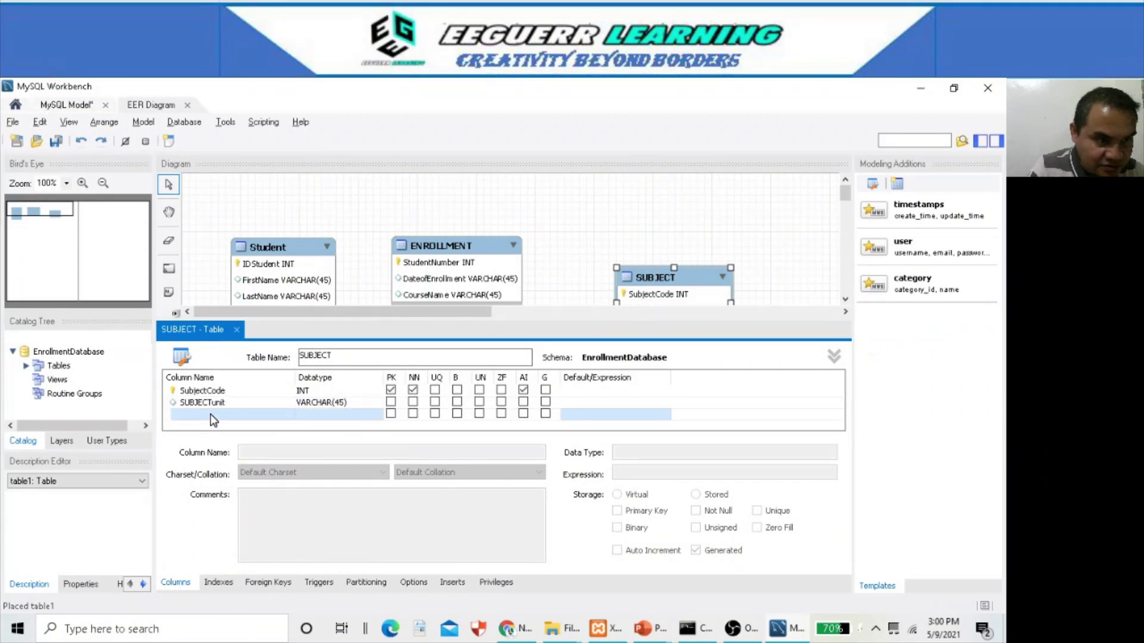
click(210, 413)
click(232, 415)
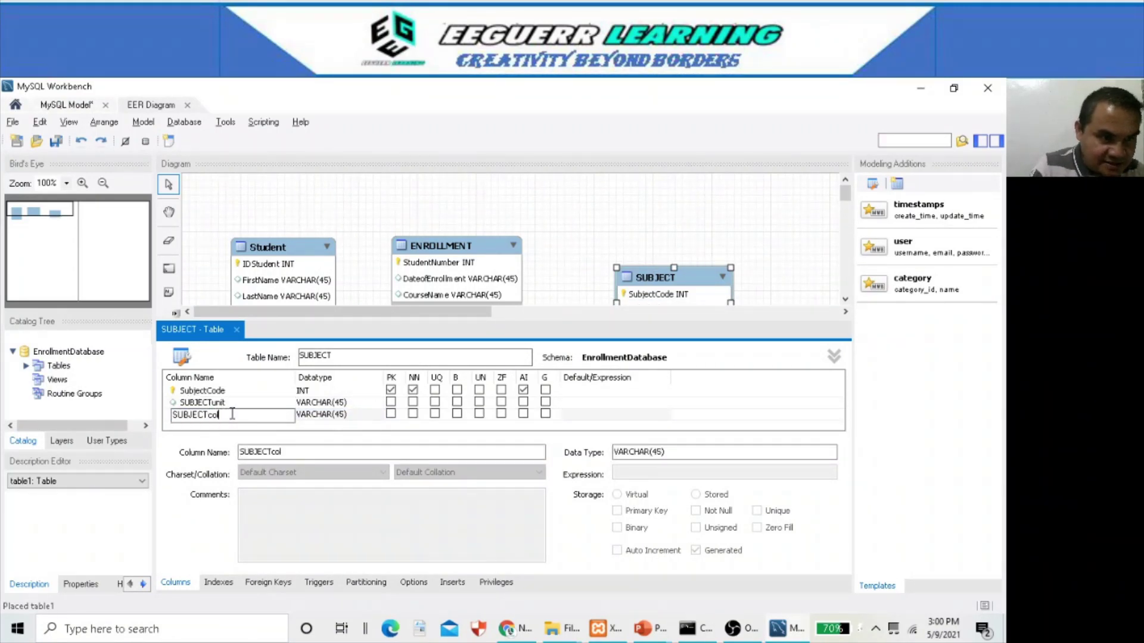
text(uds)
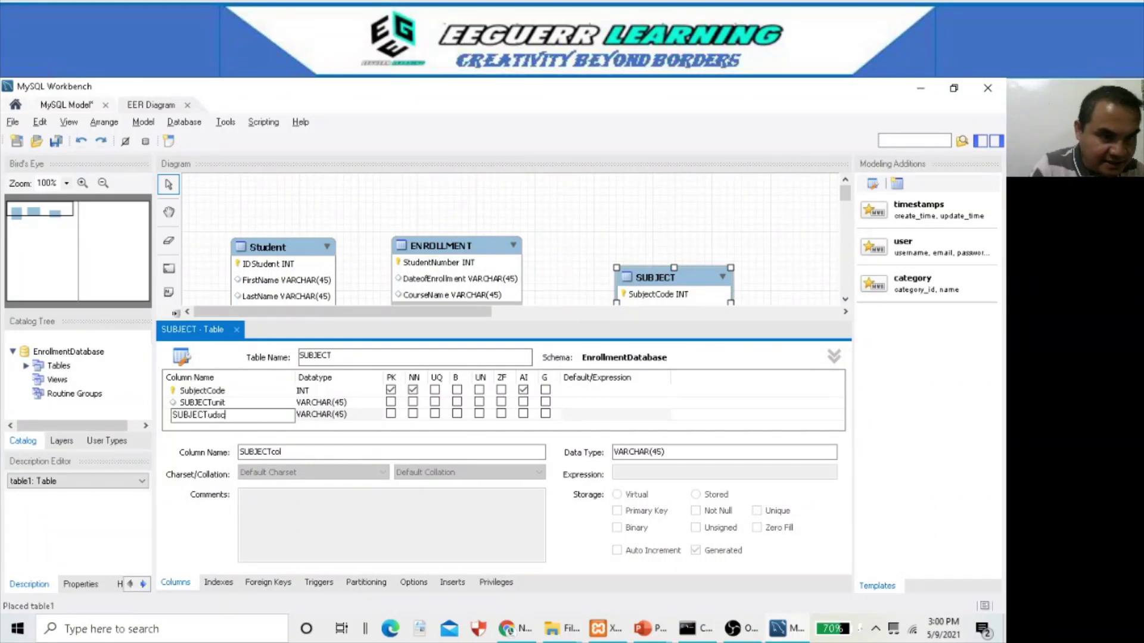
click(382, 331)
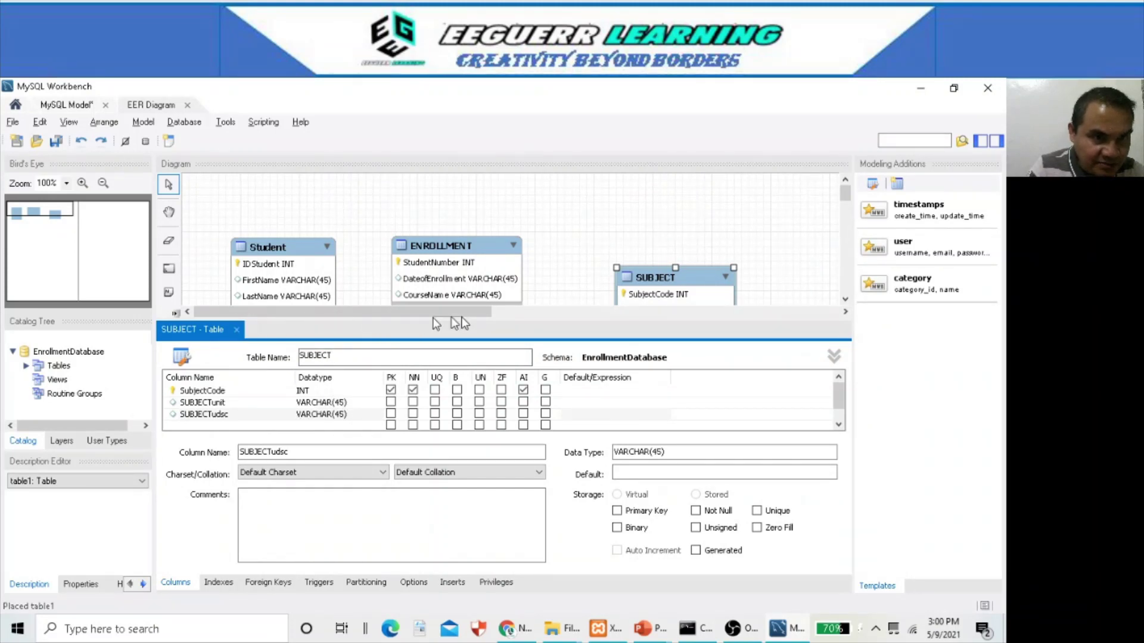
- Close the SUBJECT editor and add a new table named LECTURE below ENROLLMENT
click(236, 330)
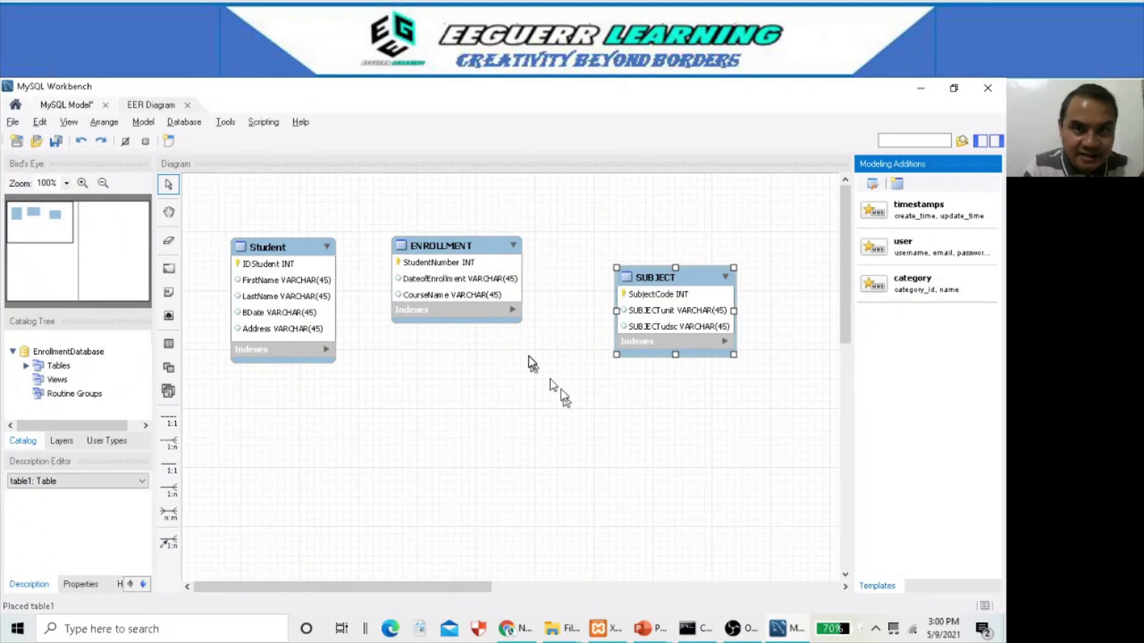
click(170, 346)
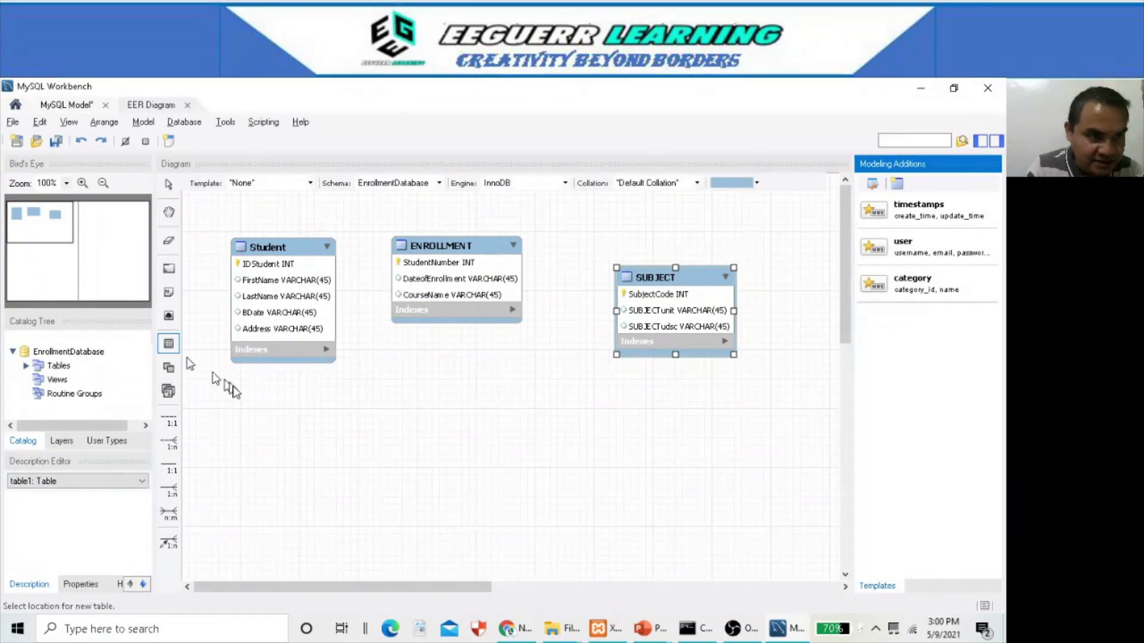
click(471, 417)
key(alt+Tab)
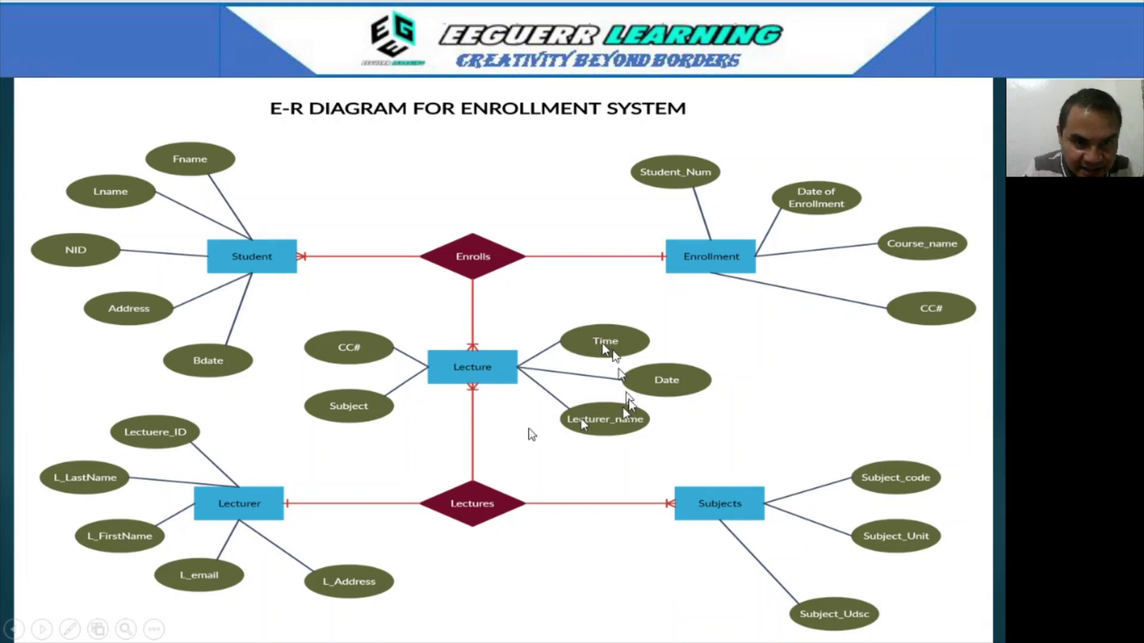
key(alt+Tab)
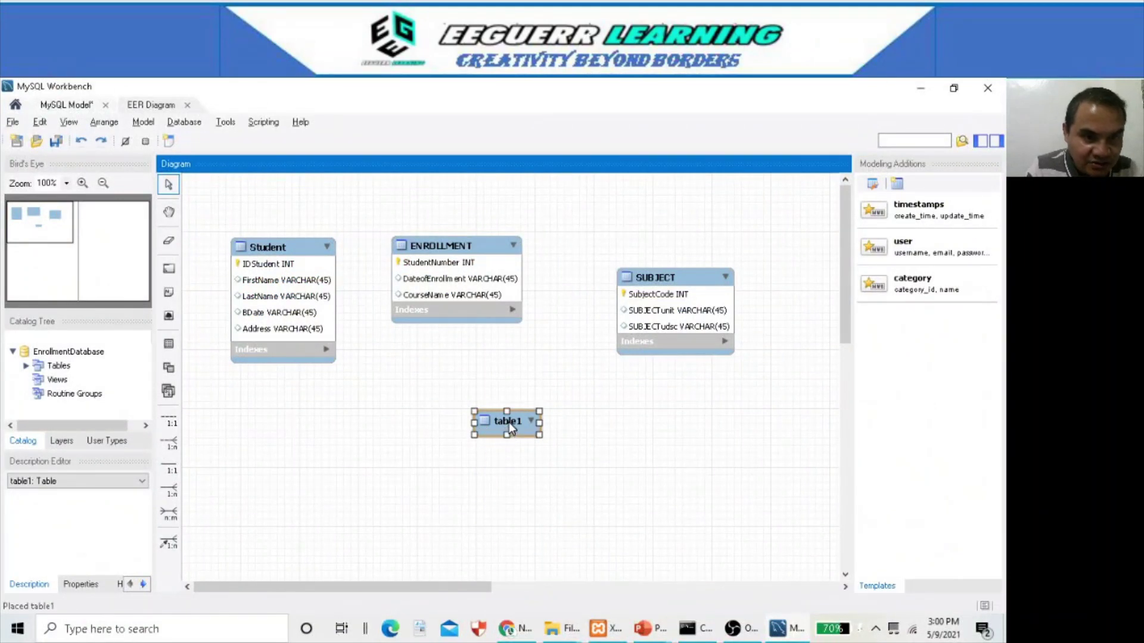
double_click(509, 423)
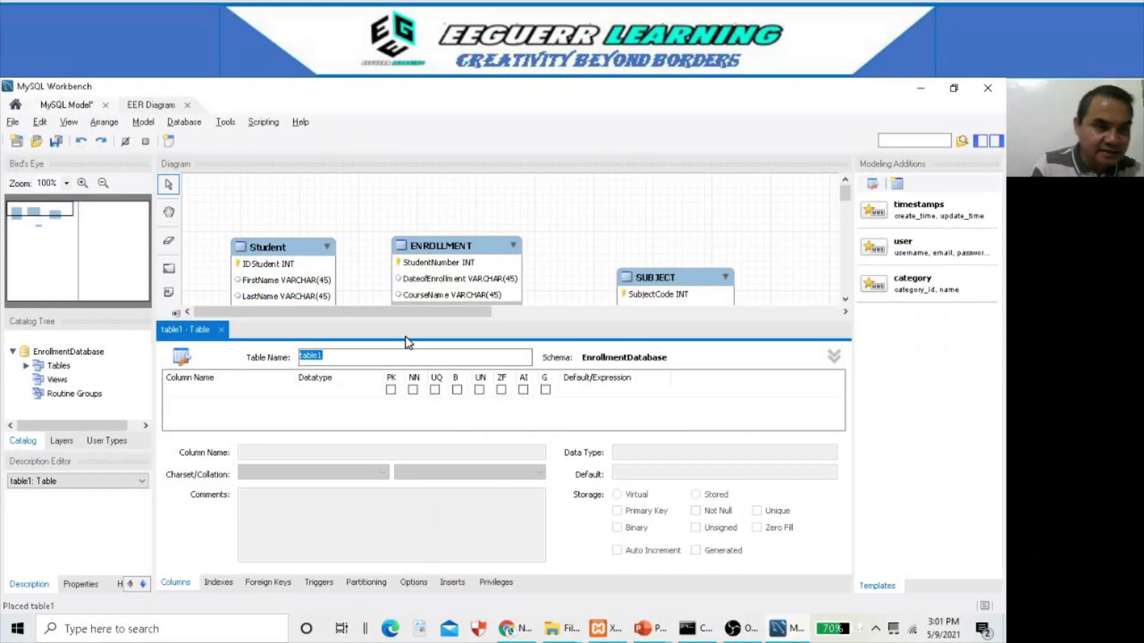
text(LECTURE)
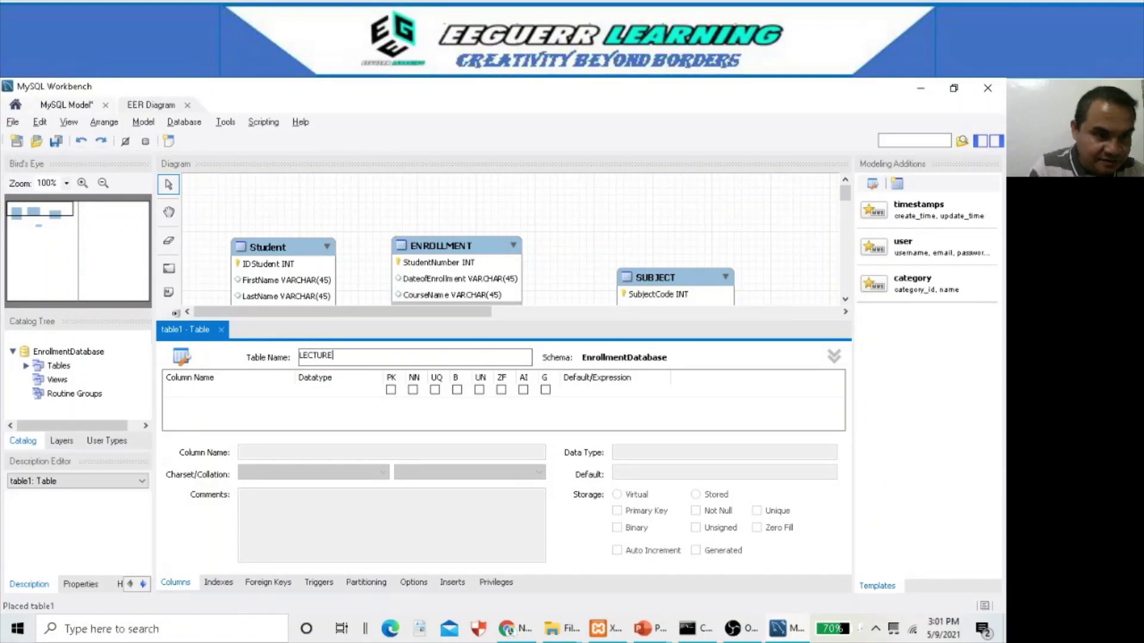
click(247, 390)
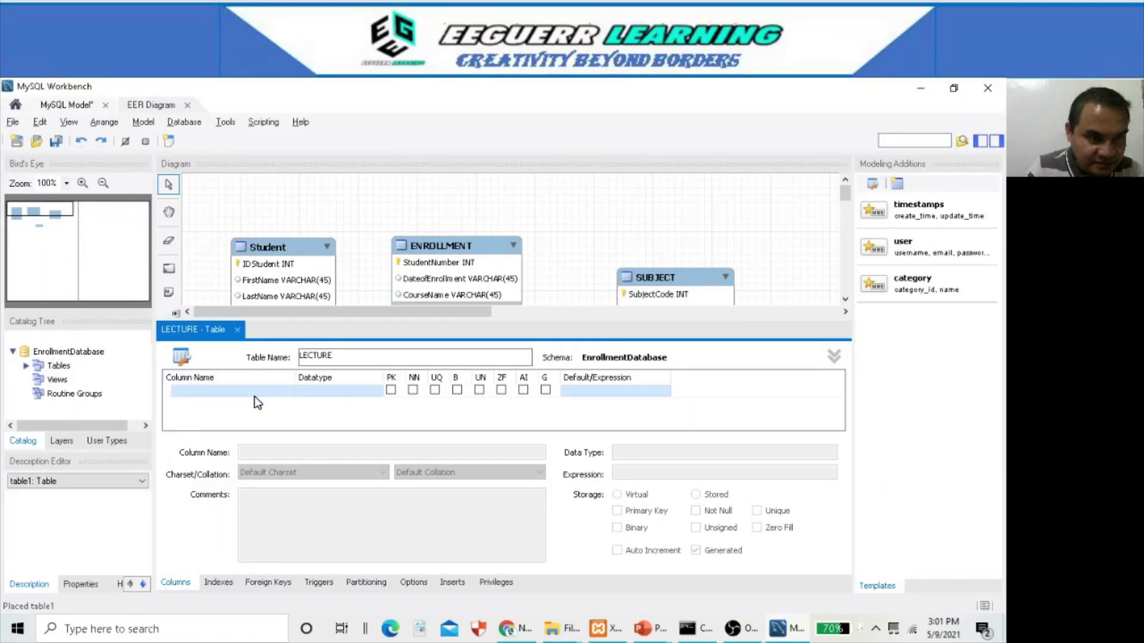
- Add an IdLECTURE column as the auto-increment primary key
key(alt+Tab)
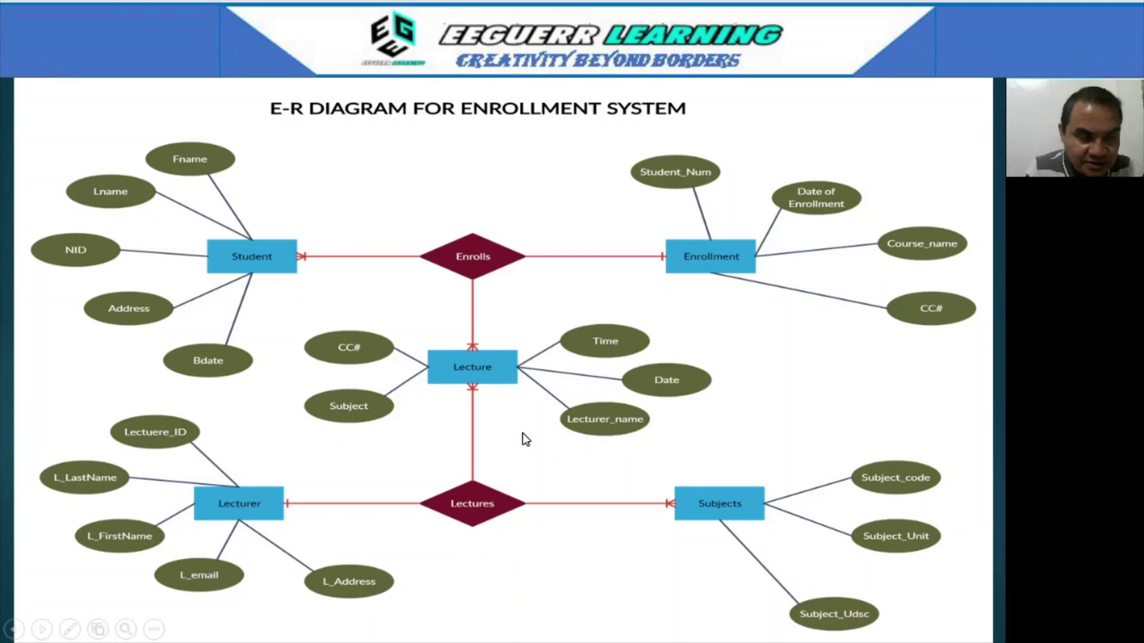
key(alt+Tab)
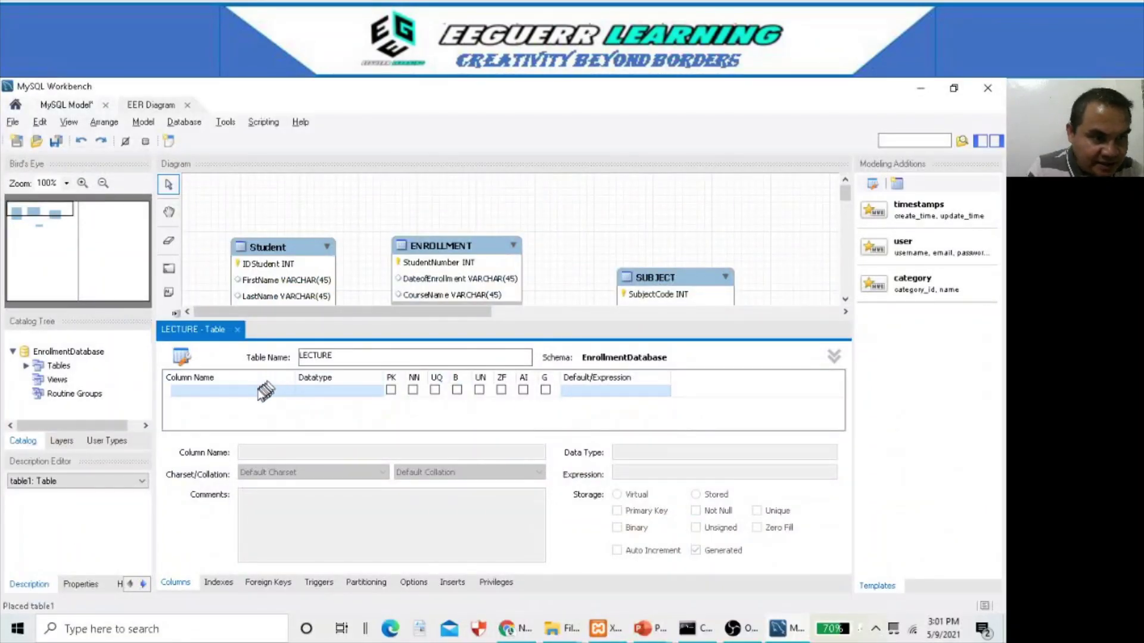
double_click(262, 392)
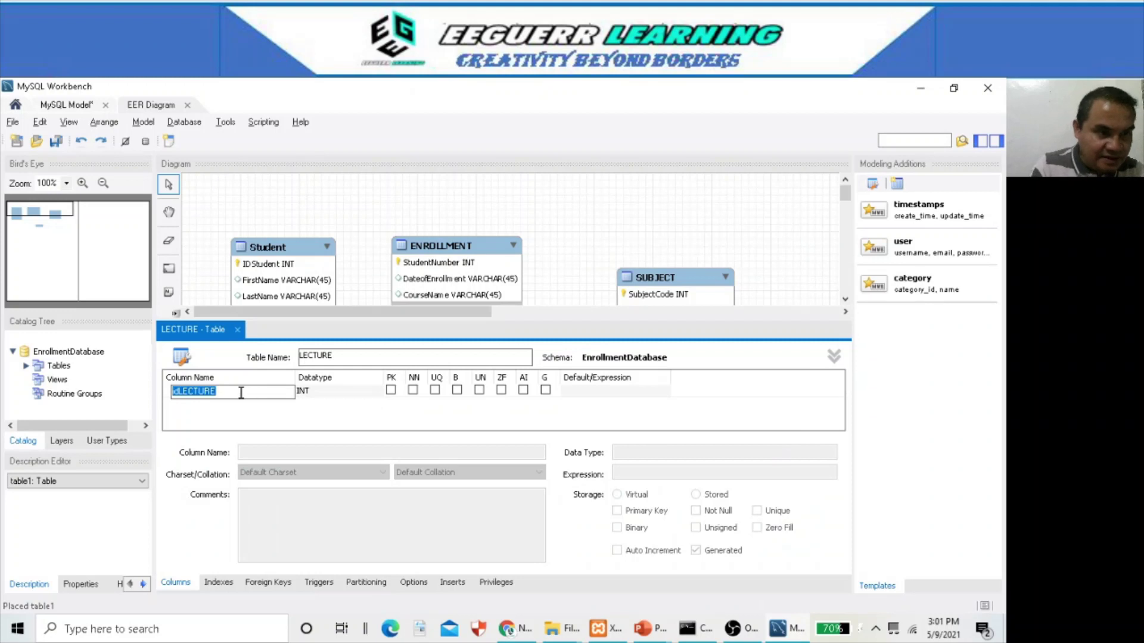
click(177, 393)
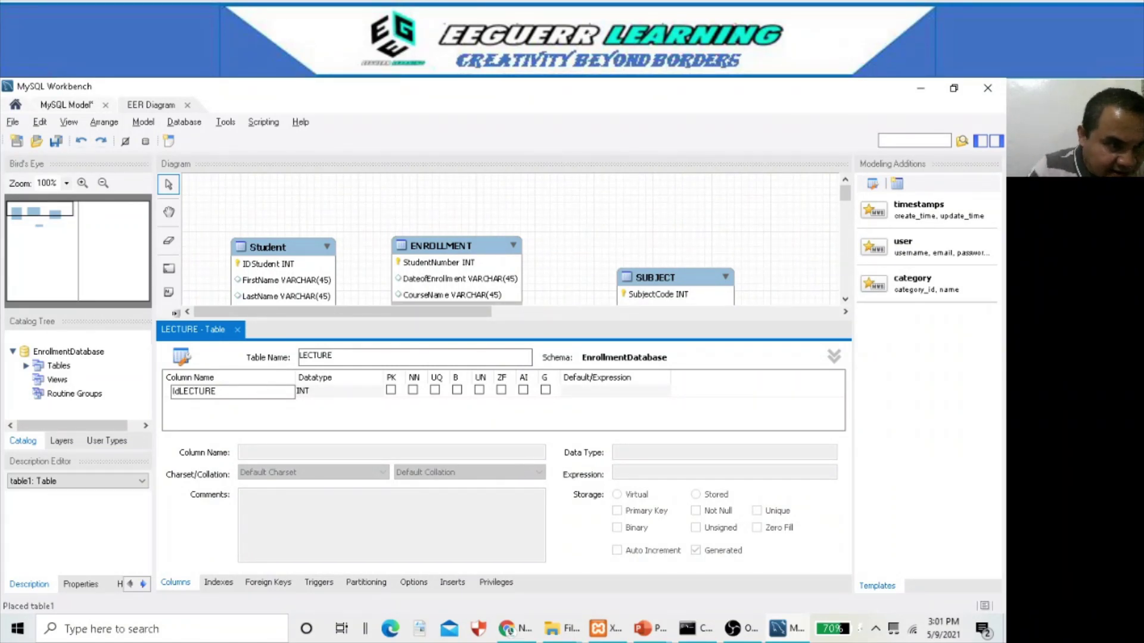
key(BackSpace)
text(I)
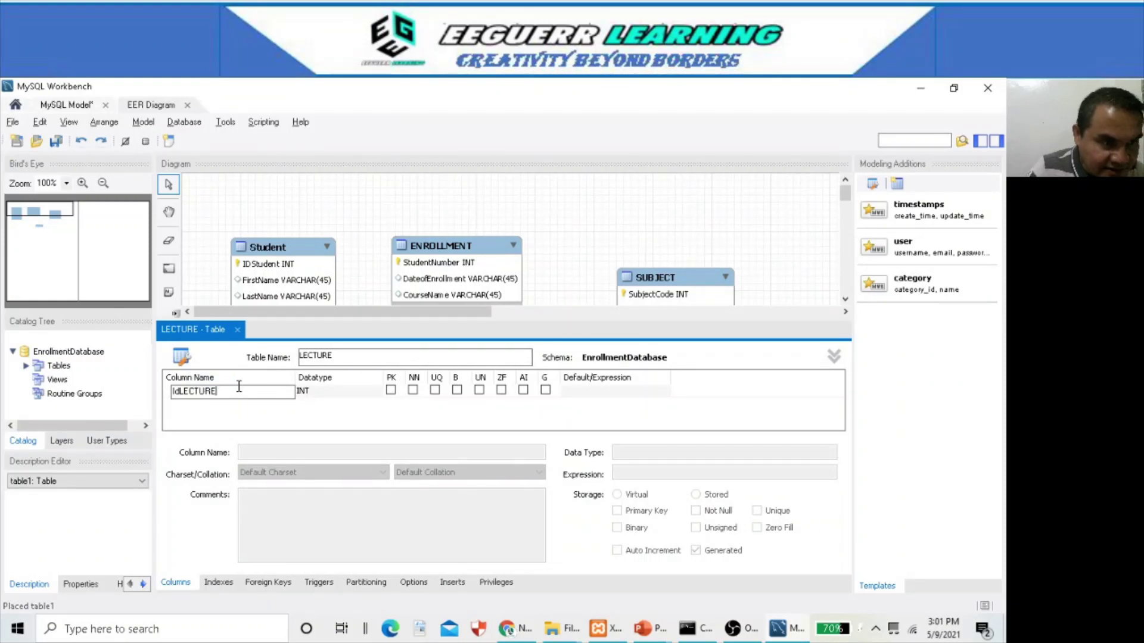
click(391, 390)
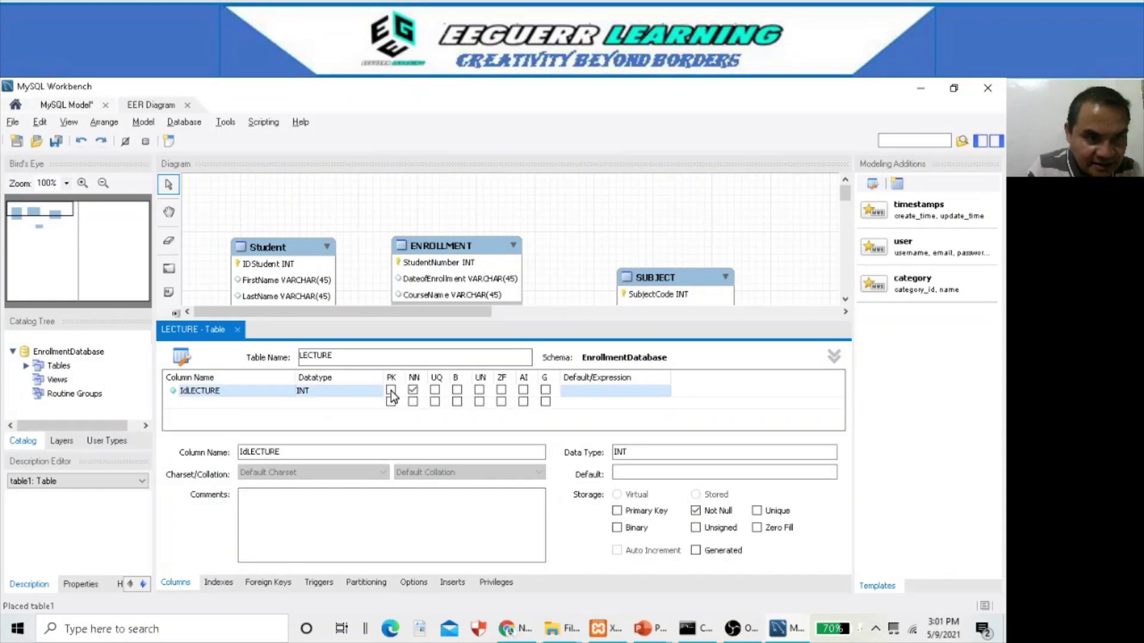
click(523, 390)
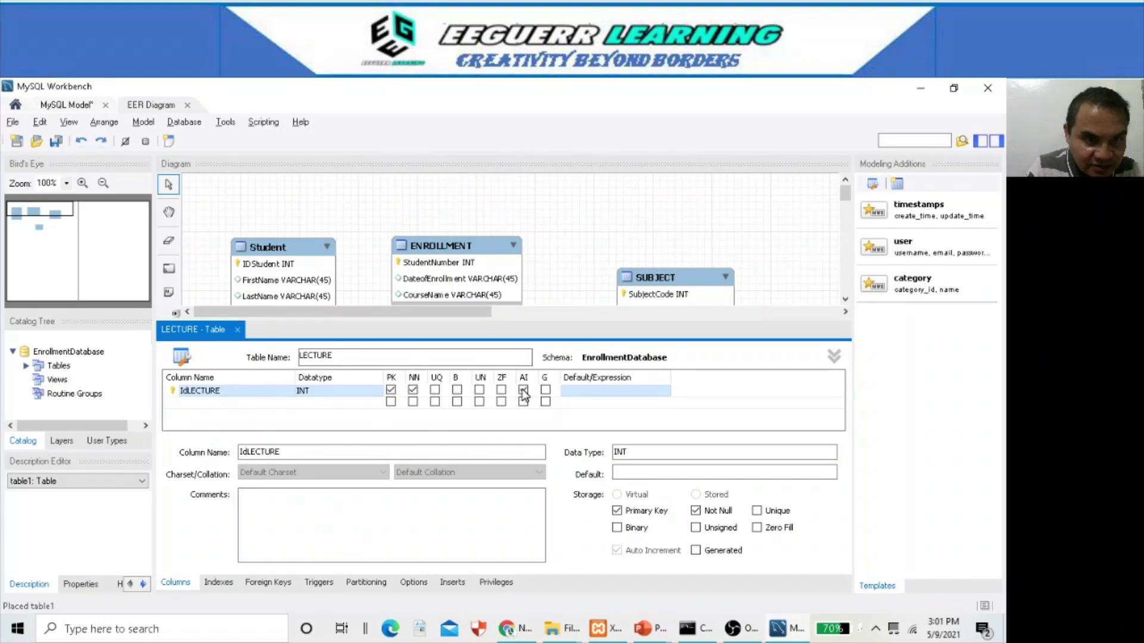
- Add SUBJECT and TIME columns to LECTURE
click(245, 403)
click(239, 401)
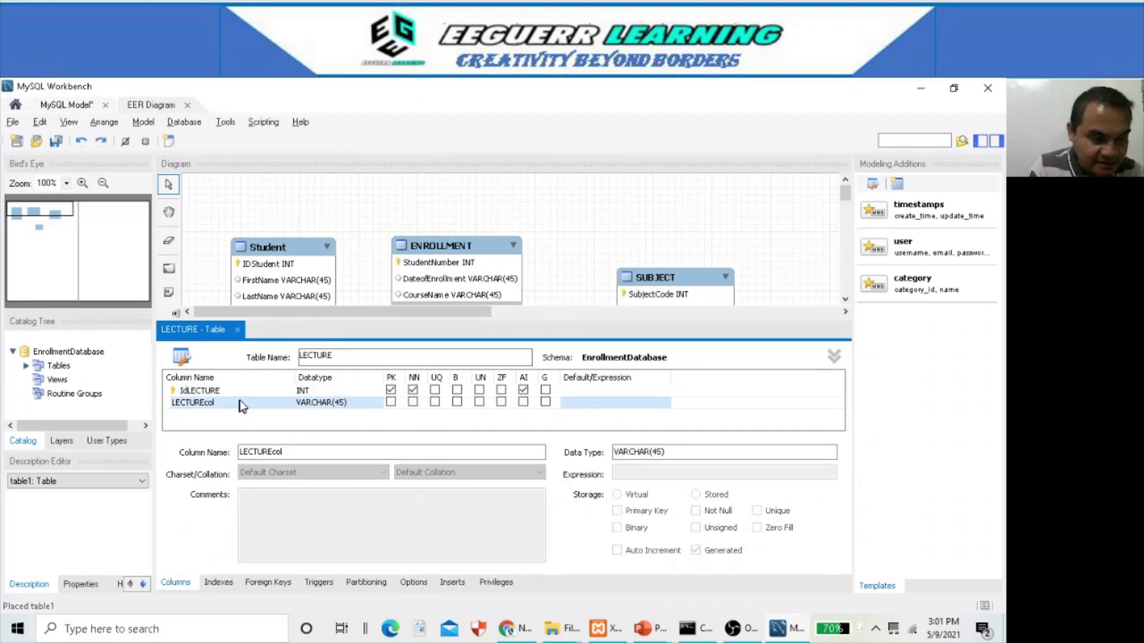
key(alt+Tab)
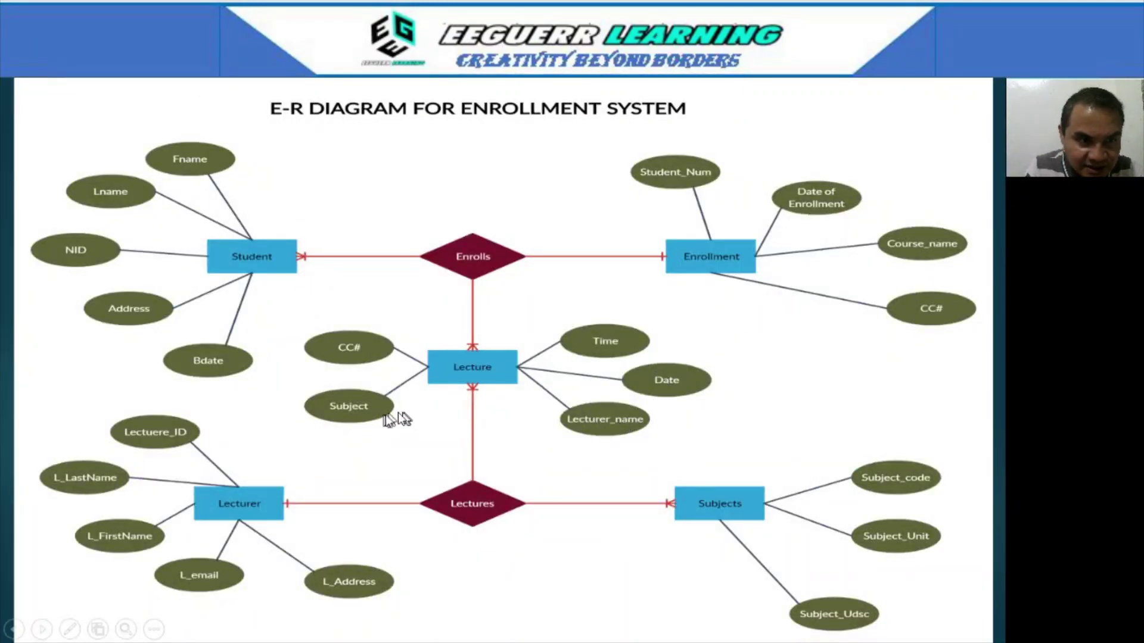
key(alt+Tab)
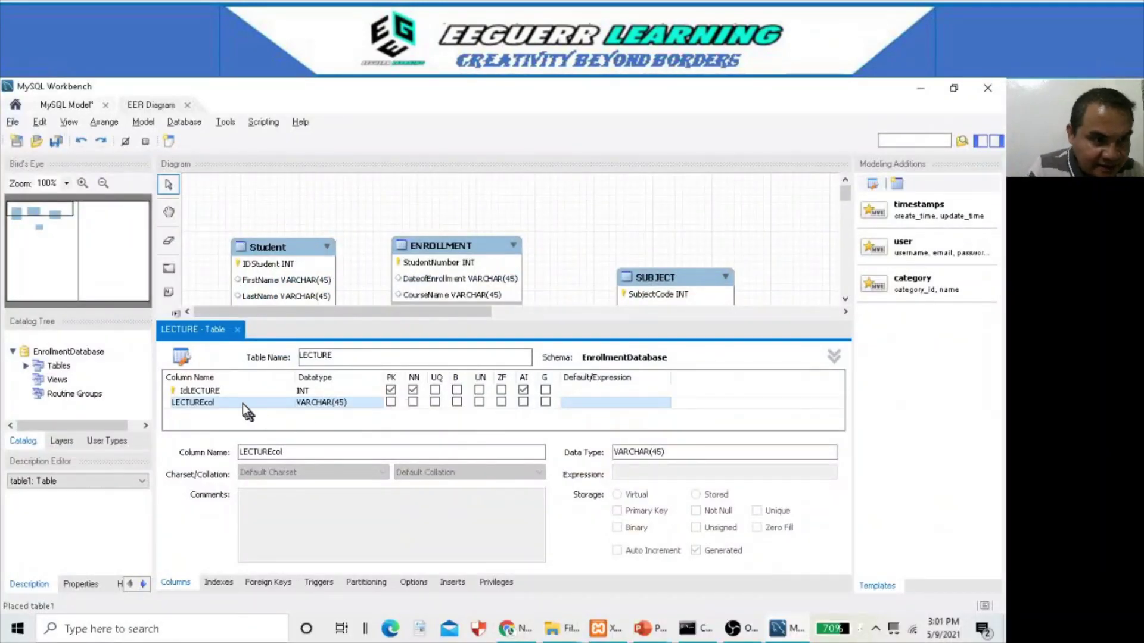
double_click(242, 402)
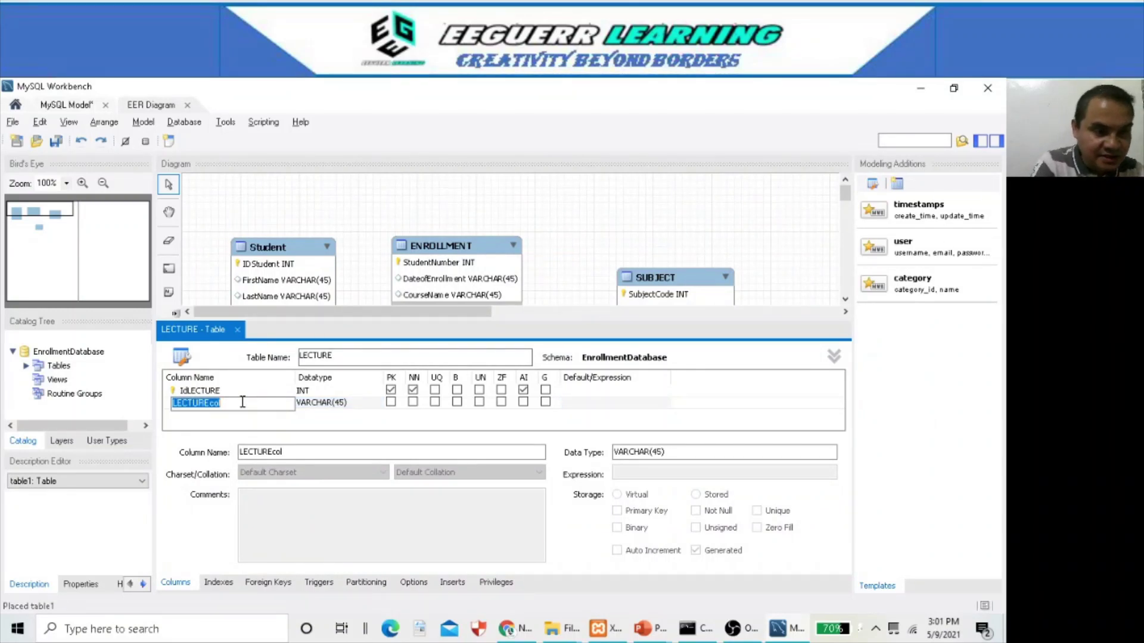
text(SUBJECT)
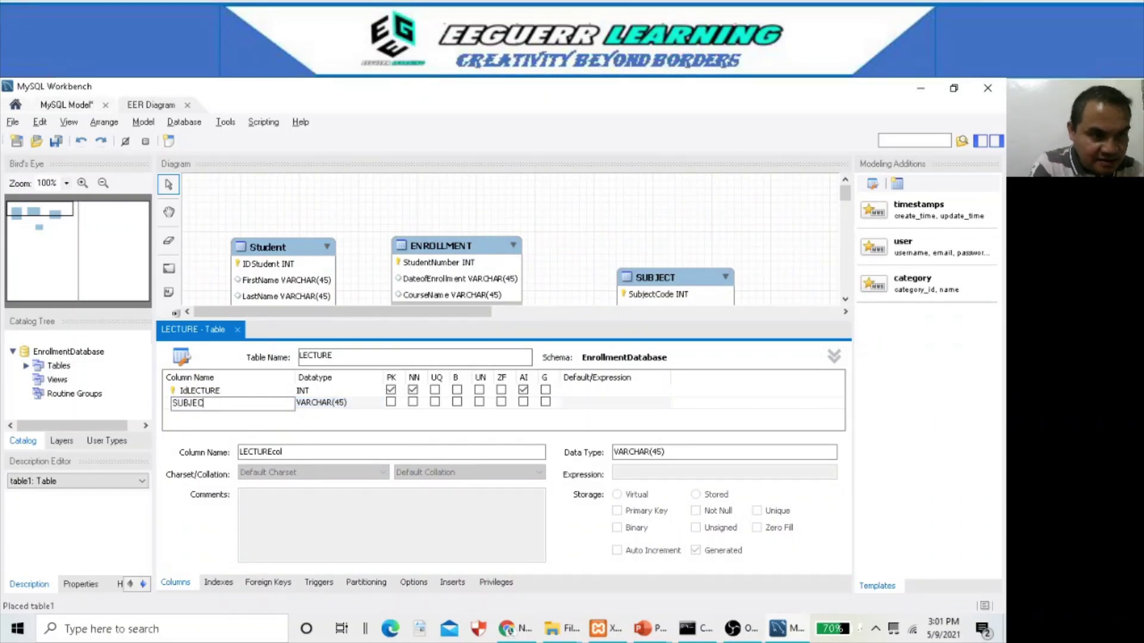
click(217, 415)
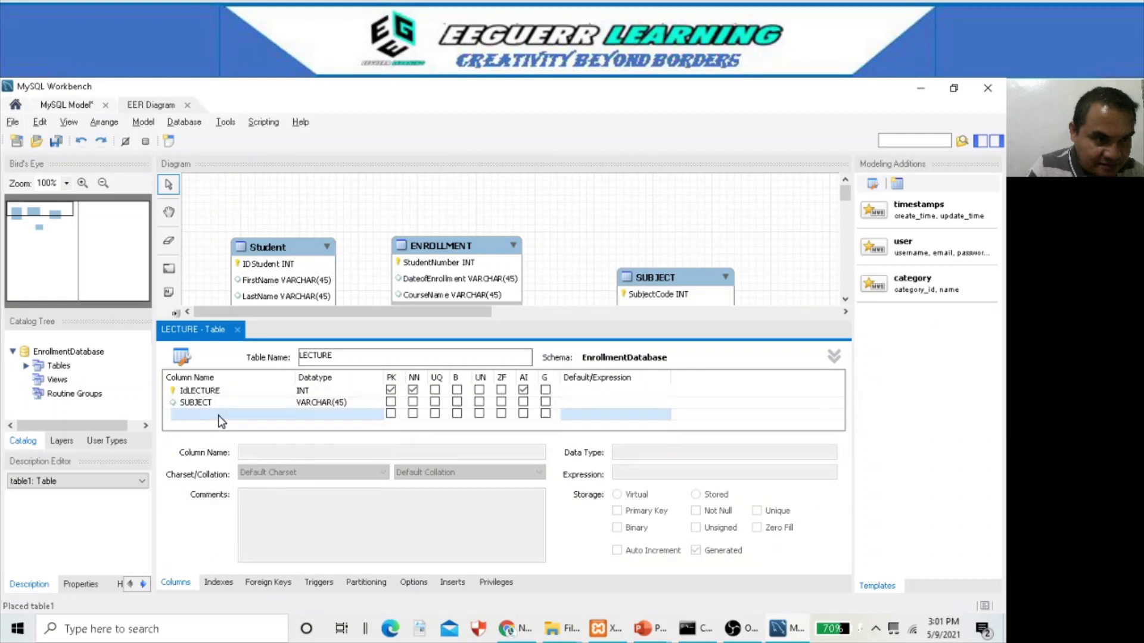
click(220, 414)
text(TIME)
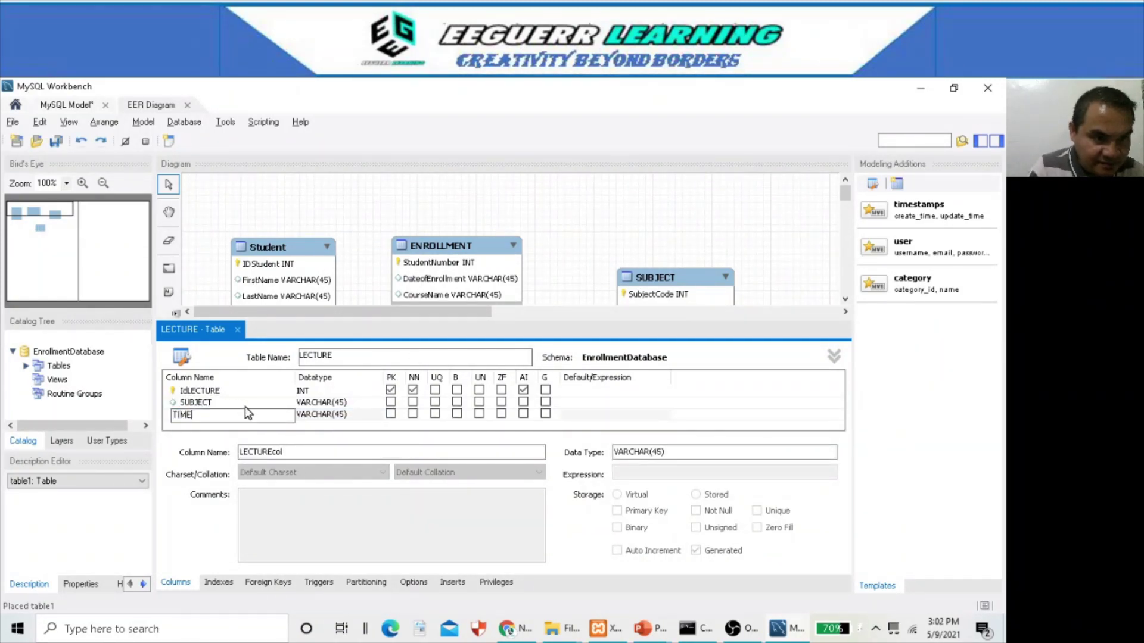
click(249, 407)
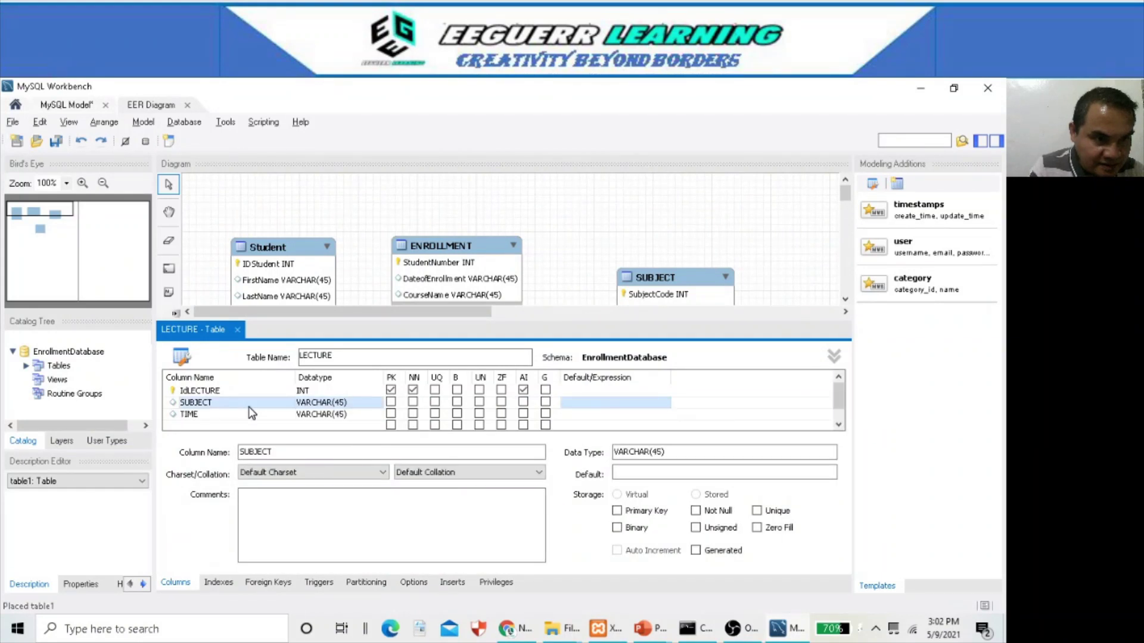
- Add a DATE column to LECTURE
scroll(248, 406, down, 1)
click(231, 417)
click(231, 417)
text(DATE)
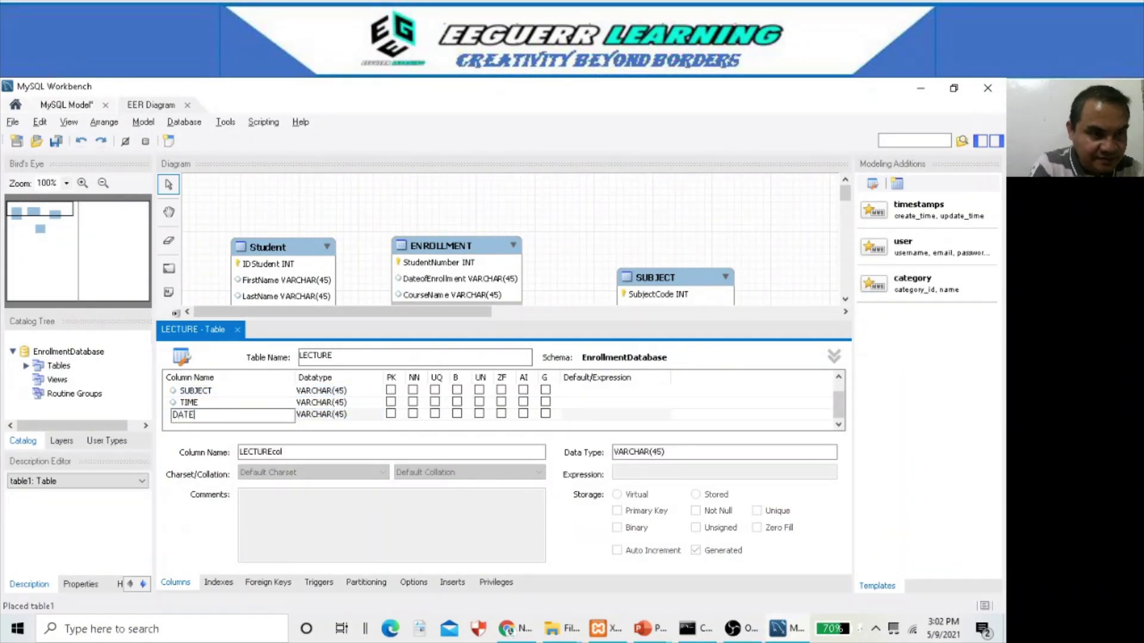
click(230, 395)
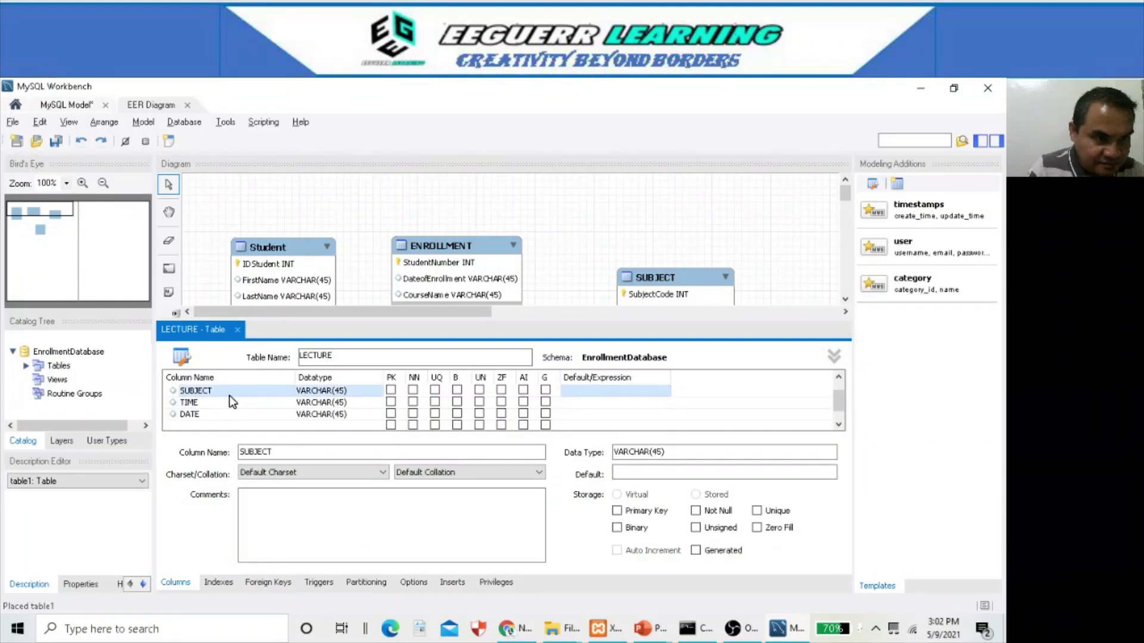
click(234, 414)
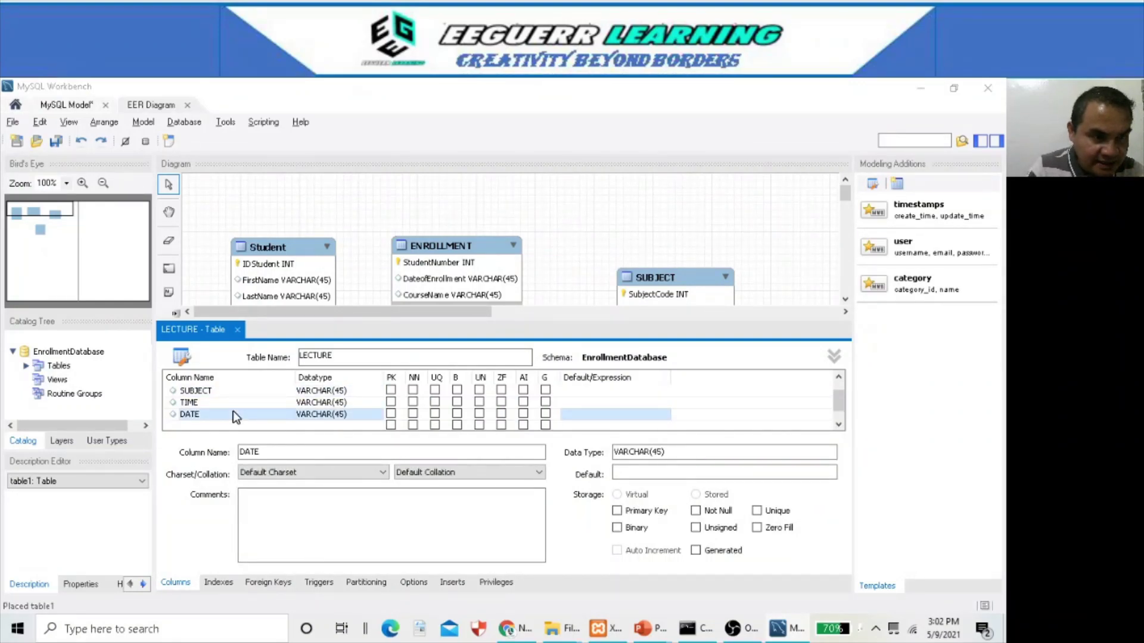
key(alt+Tab)
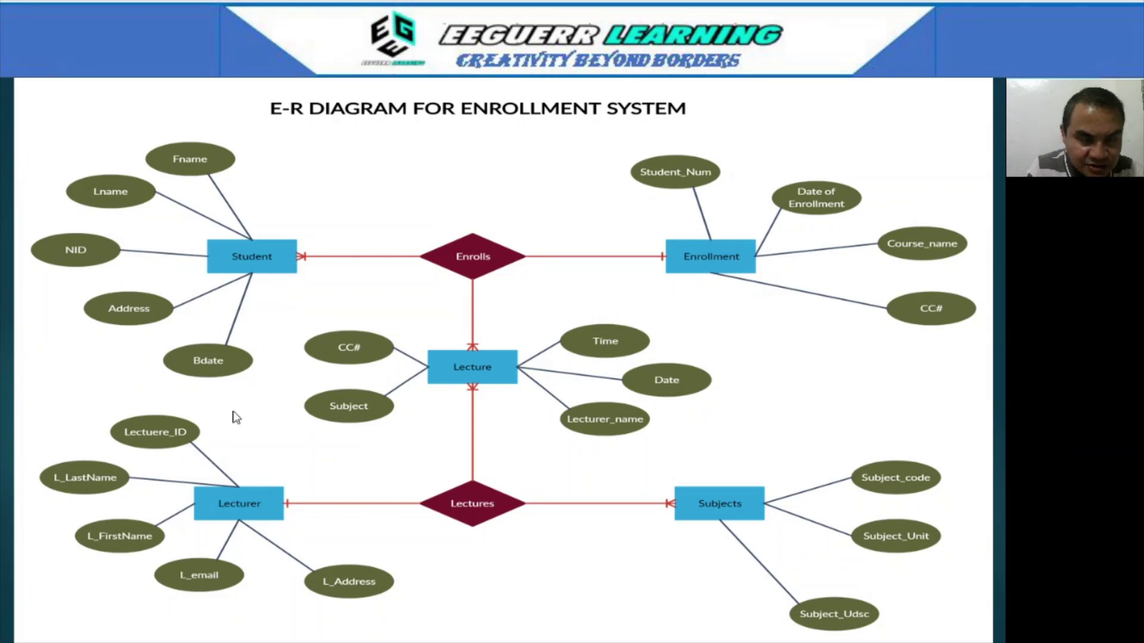
key(alt+Tab)
key(alt+Tab)
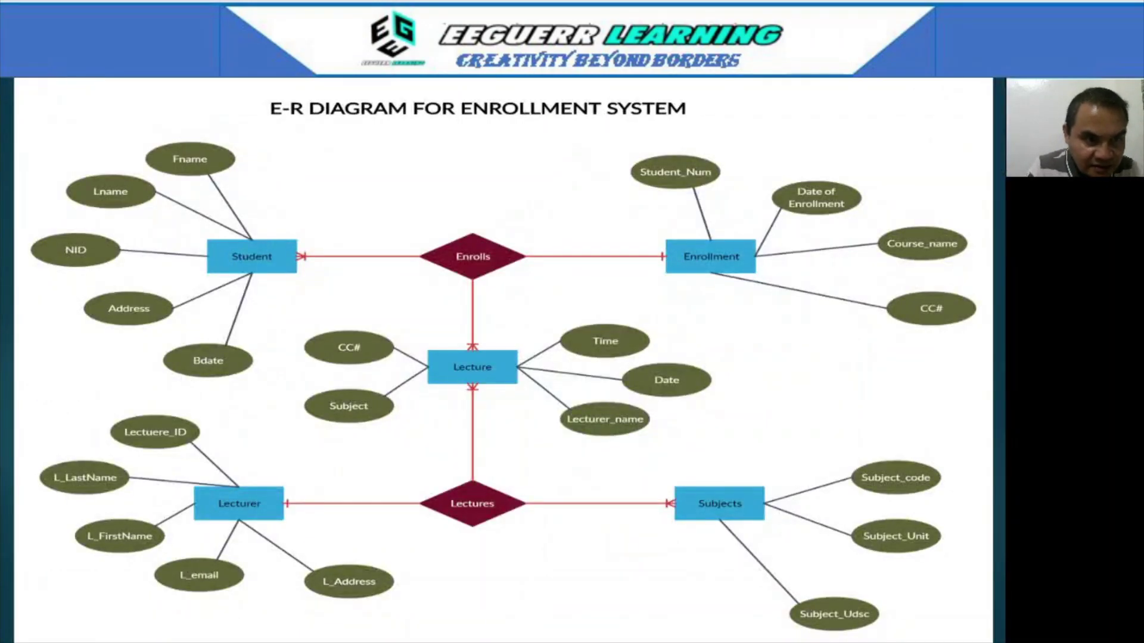
key(alt+Tab)
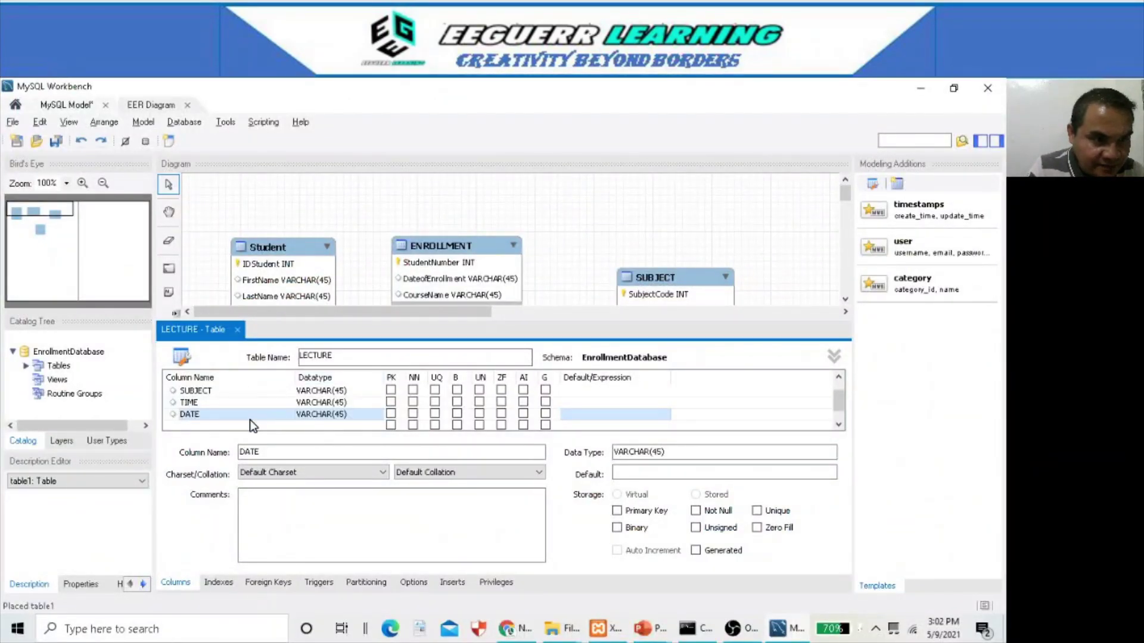
double_click(249, 420)
click(260, 394)
- Add a LECTURERname column as the fifth LECTURE column
scroll(249, 420, down, 1)
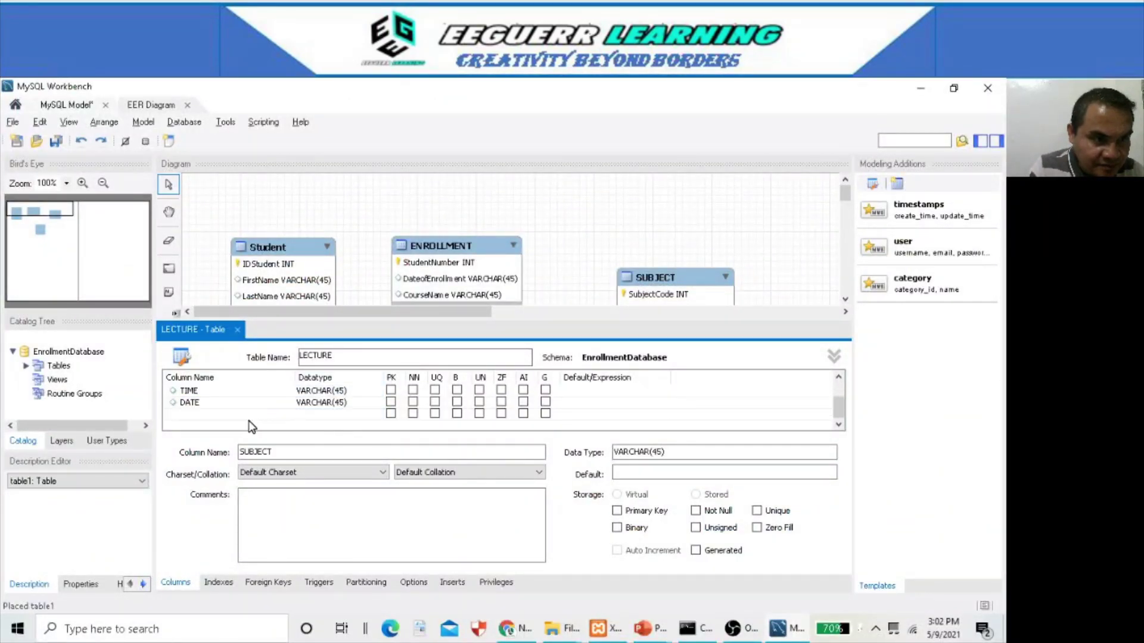
click(234, 413)
click(234, 413)
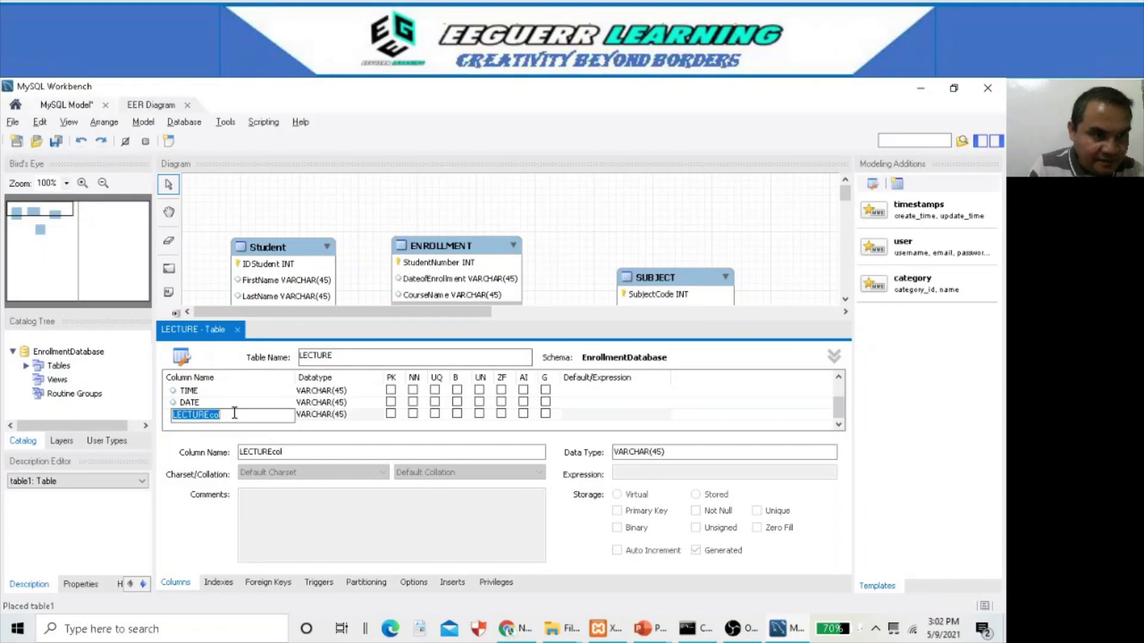
click(235, 413)
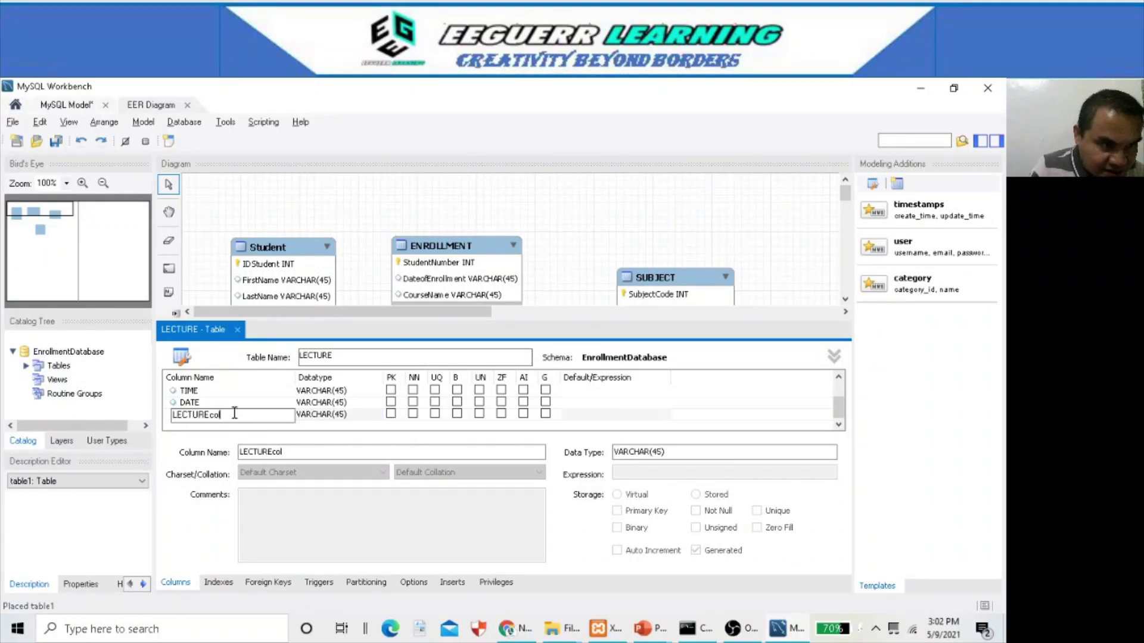
text(Rname)
click(189, 391)
scroll(343, 424, up, 1)
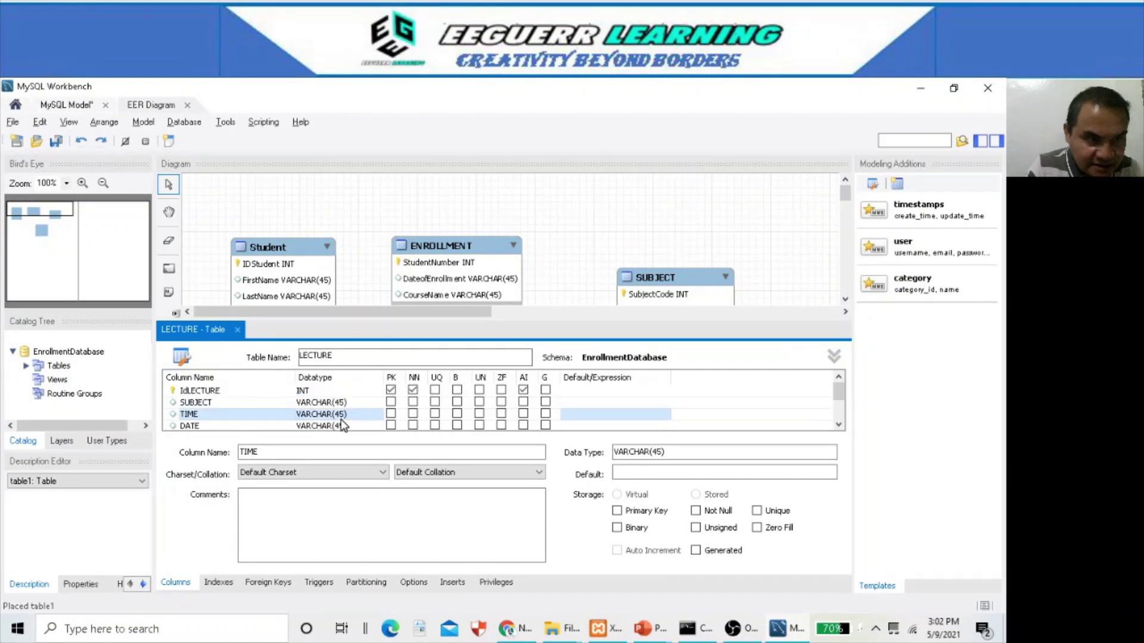
scroll(330, 406, down, 1)
scroll(331, 406, up, 1)
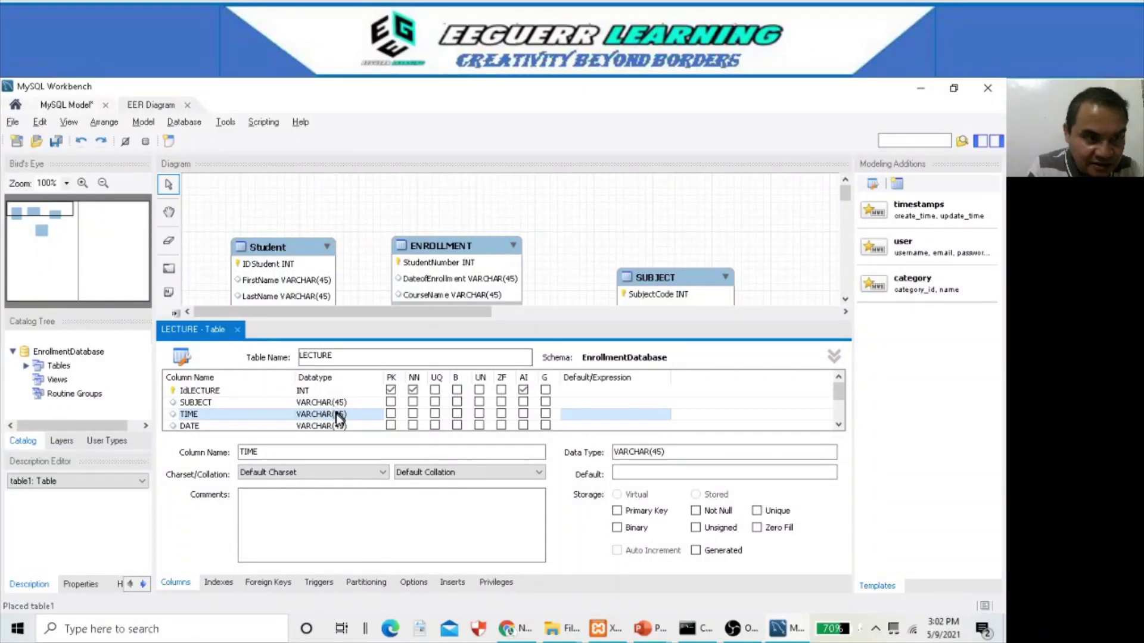
scroll(337, 420, down, 1)
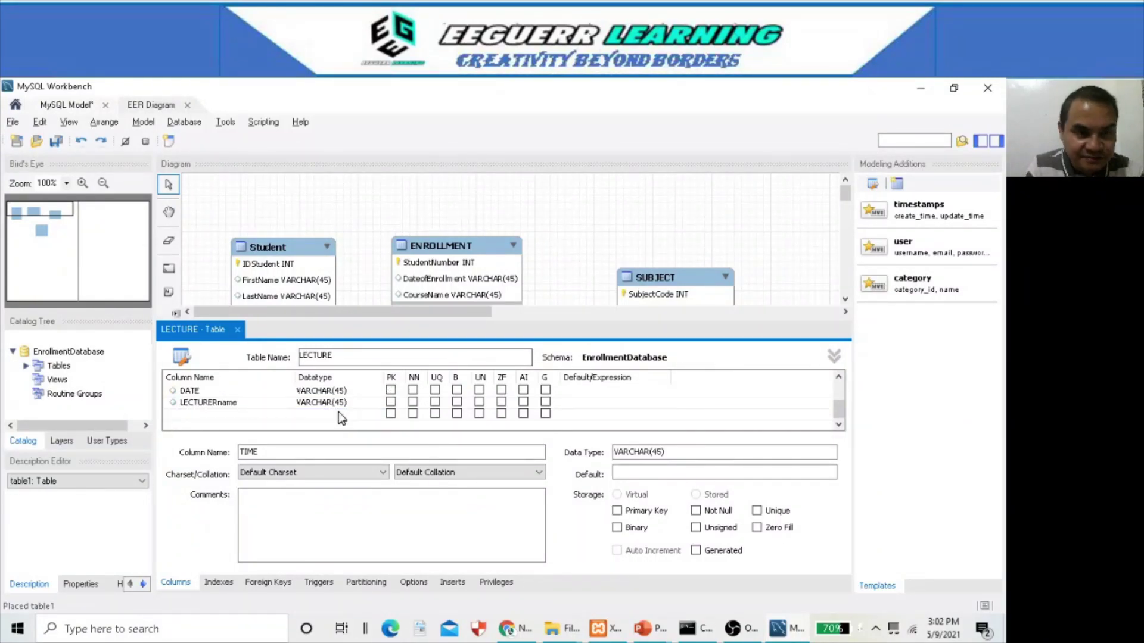
- Close the LECTURE editor, move the table below Student and compare with the E-R slide
click(238, 330)
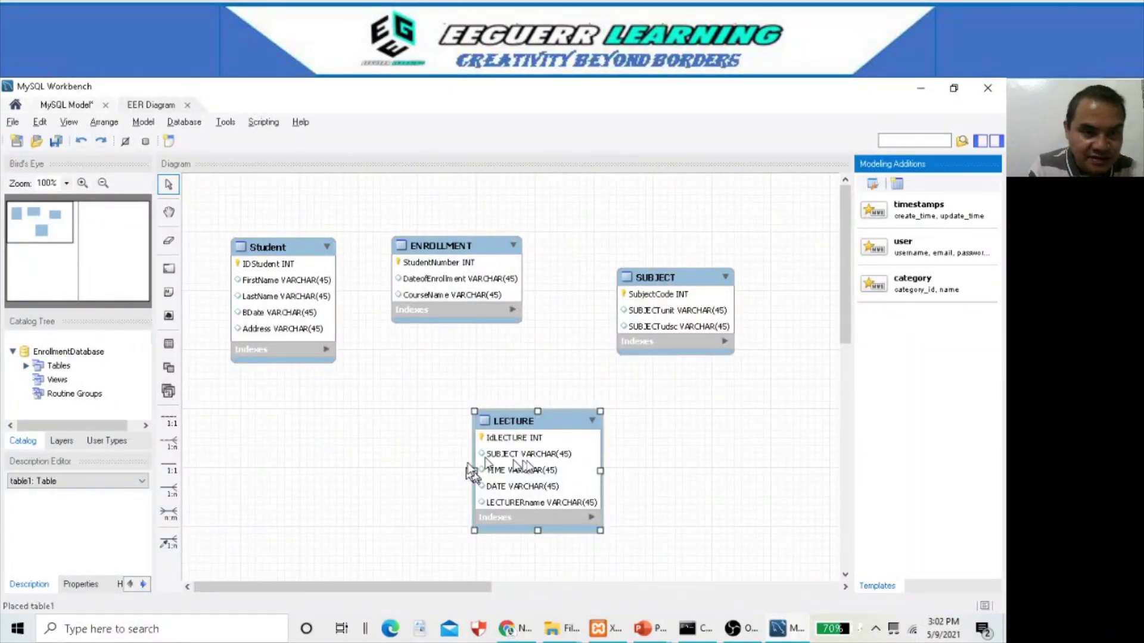
drag(535, 415, 277, 401)
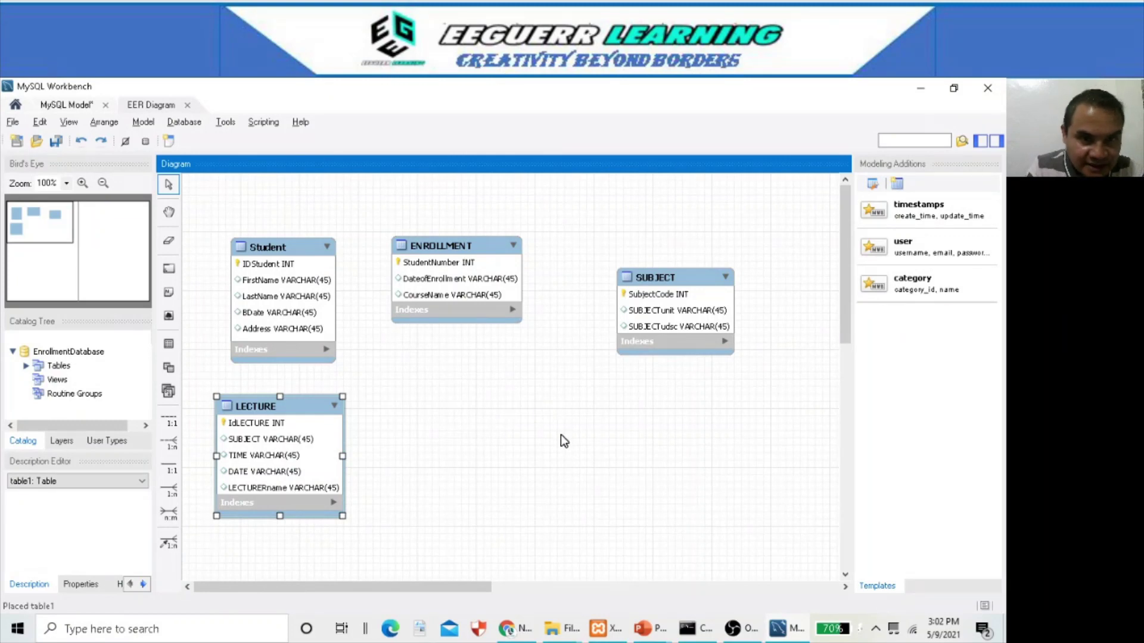
key(alt+Tab)
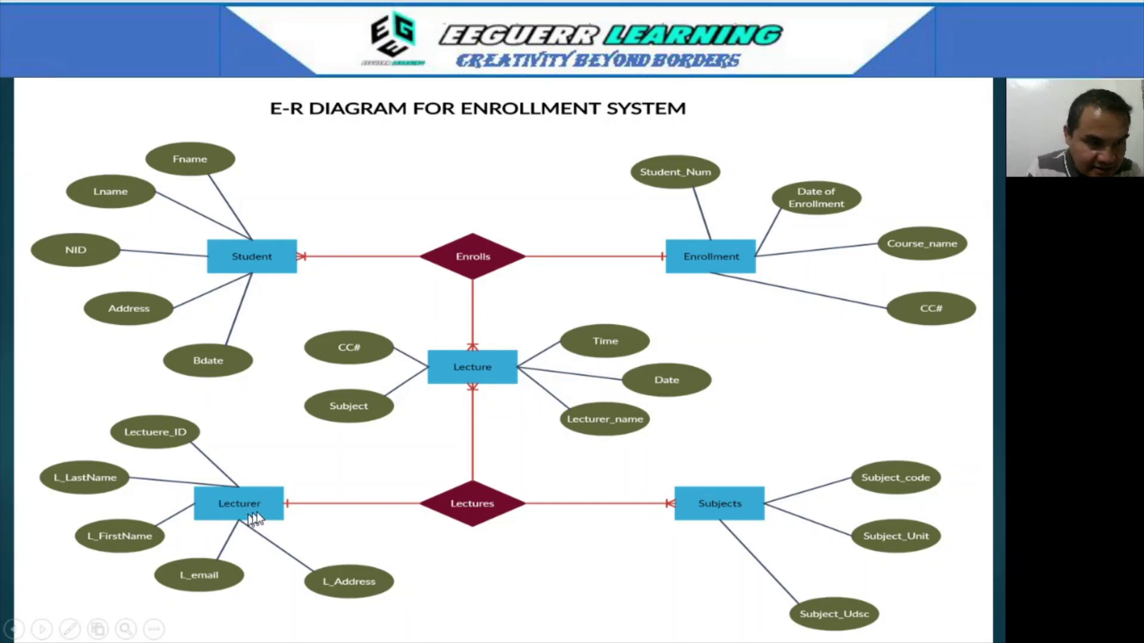
key(alt+Tab)
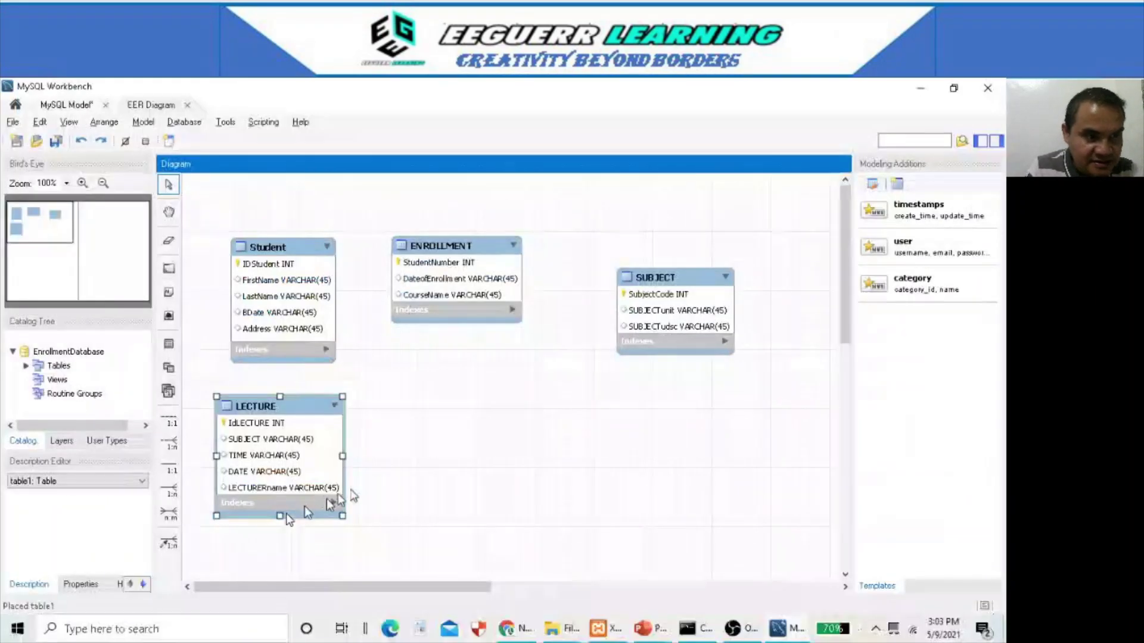
- Place a new table right of LECTURE and name it LECTURER
click(169, 345)
click(505, 400)
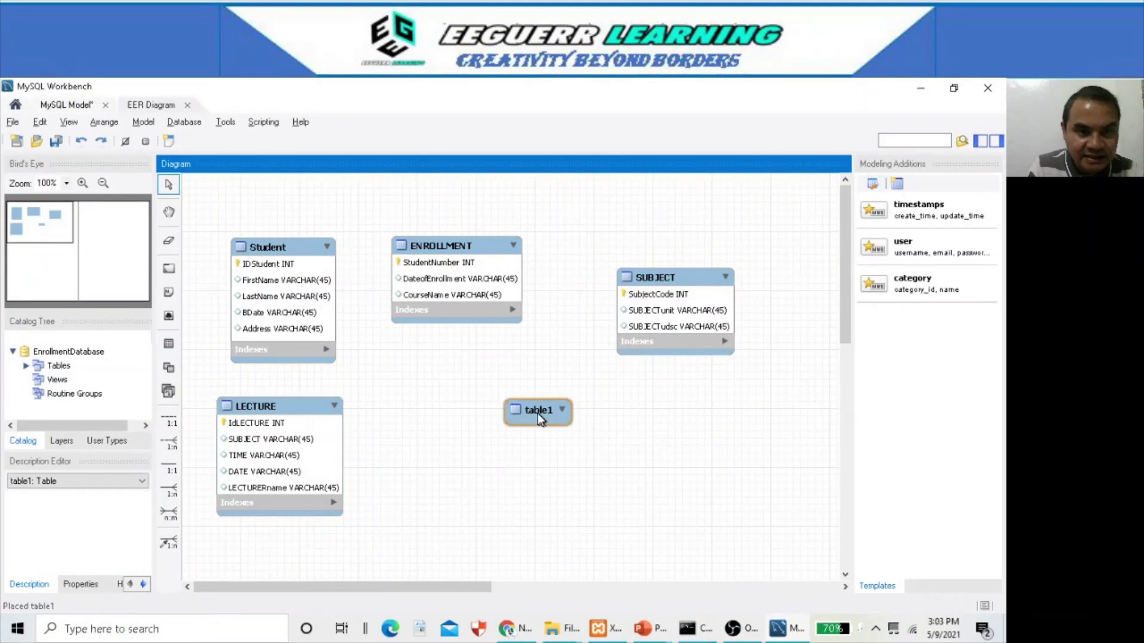
double_click(538, 414)
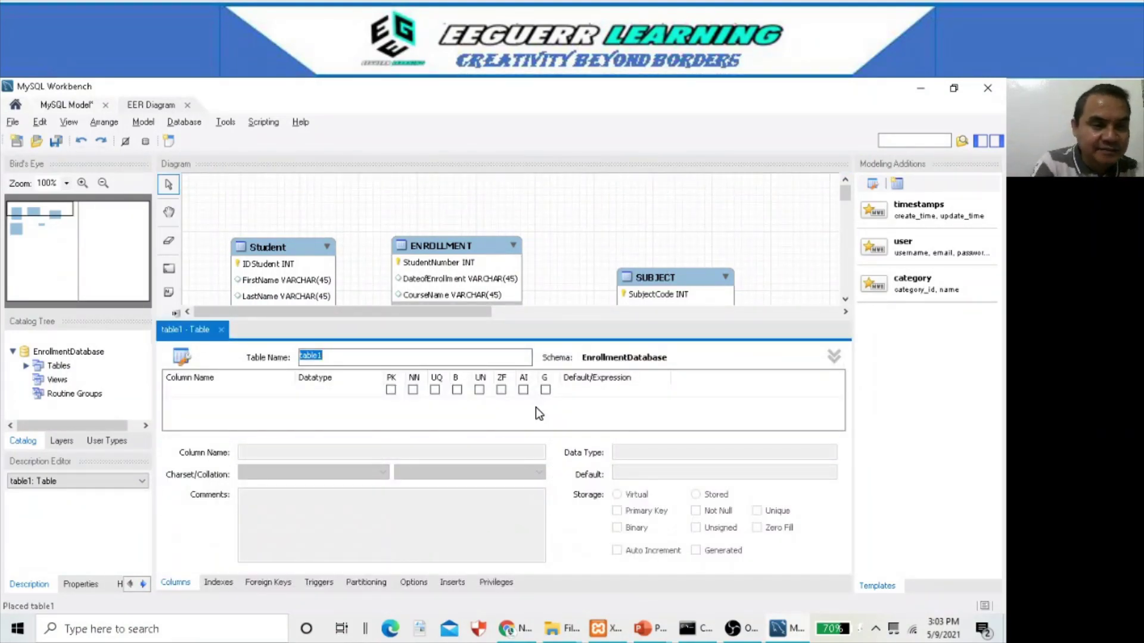
text(LECTURER)
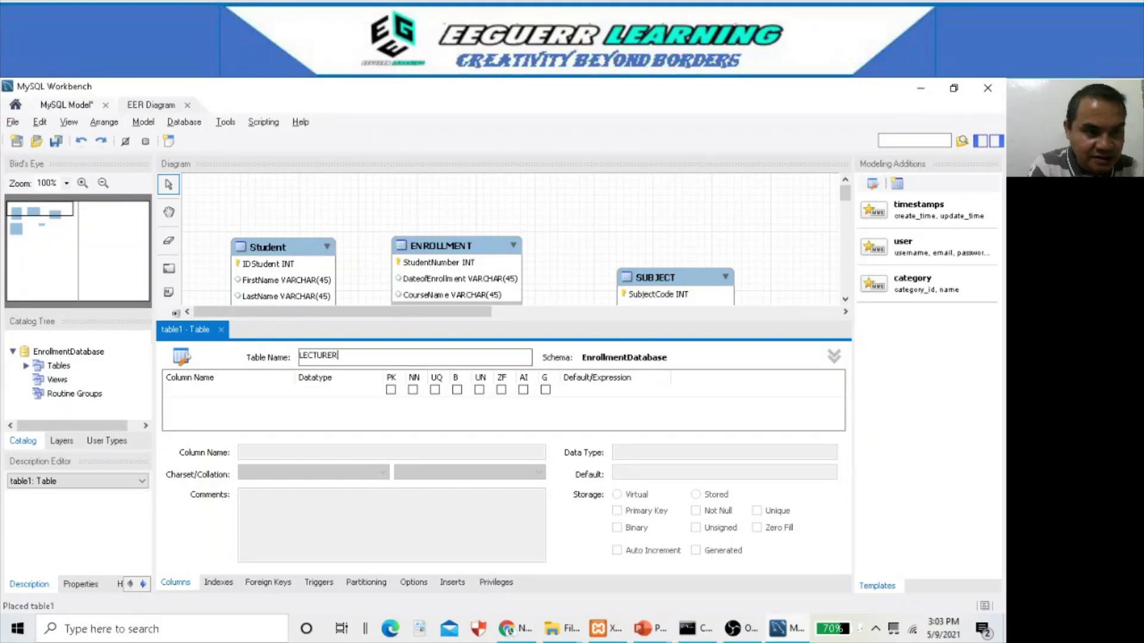
click(246, 394)
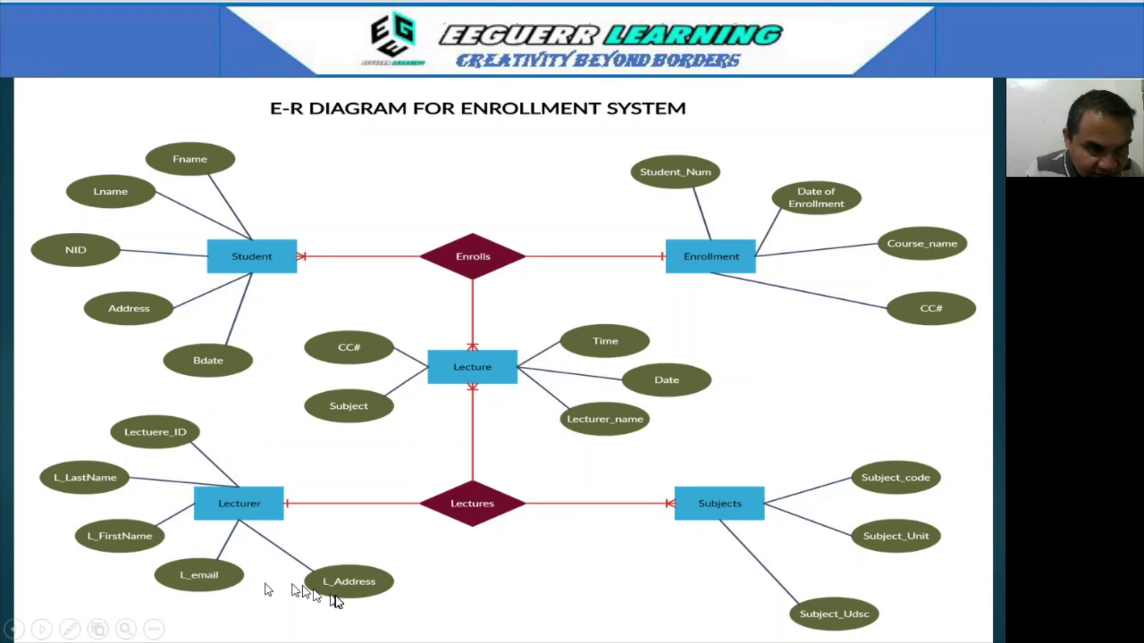
key(alt+Tab)
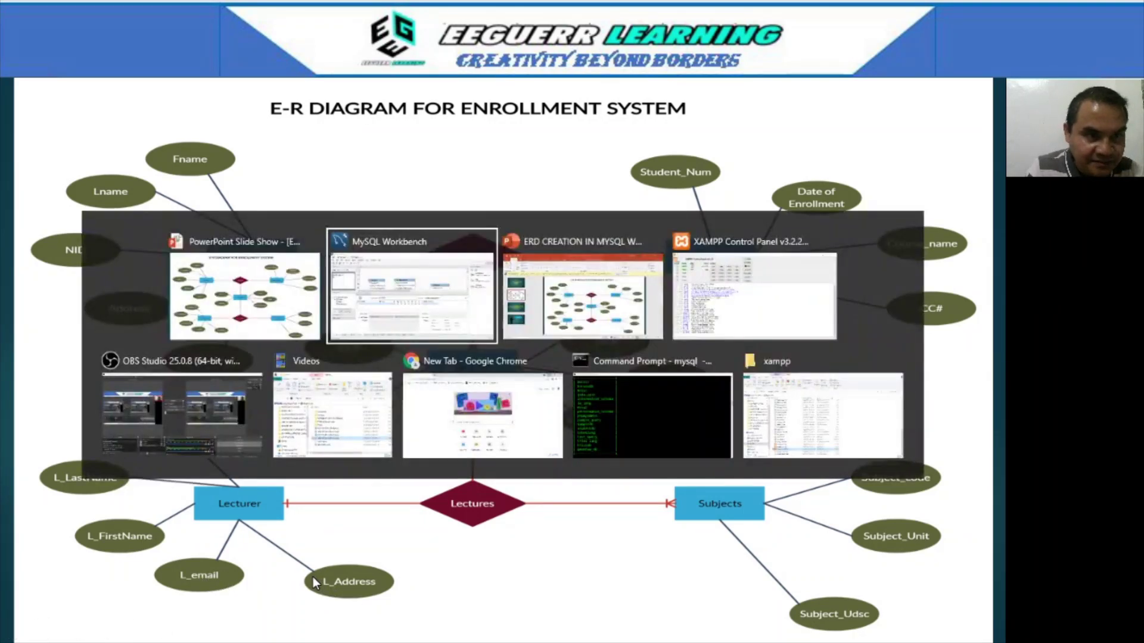
- Add an idLECTURER column as the auto-increment primary key
double_click(220, 395)
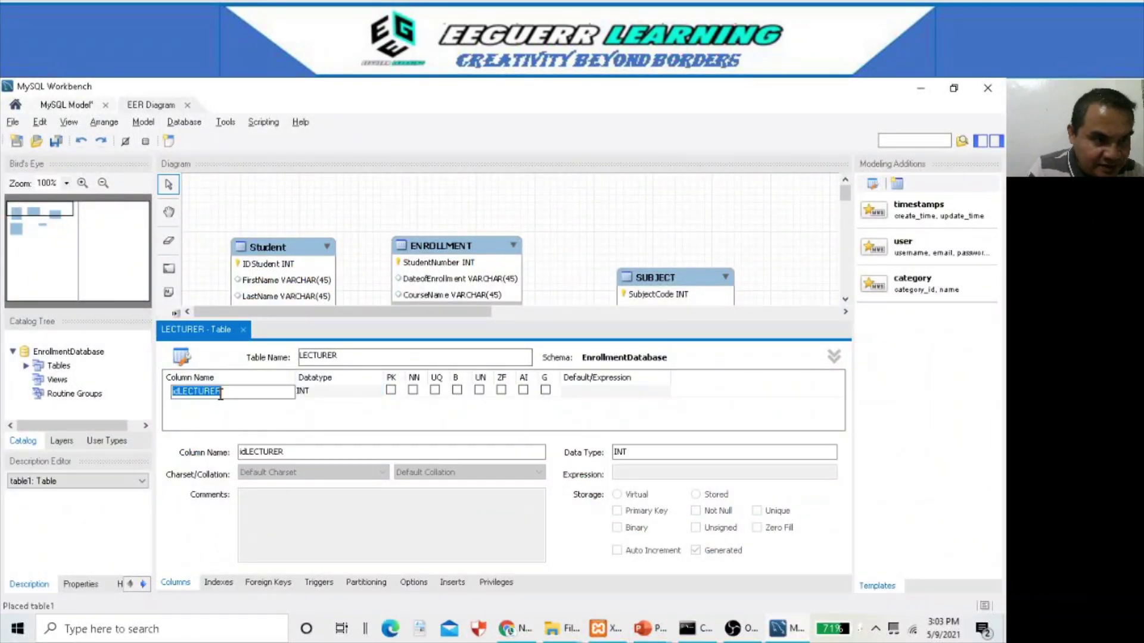
click(175, 392)
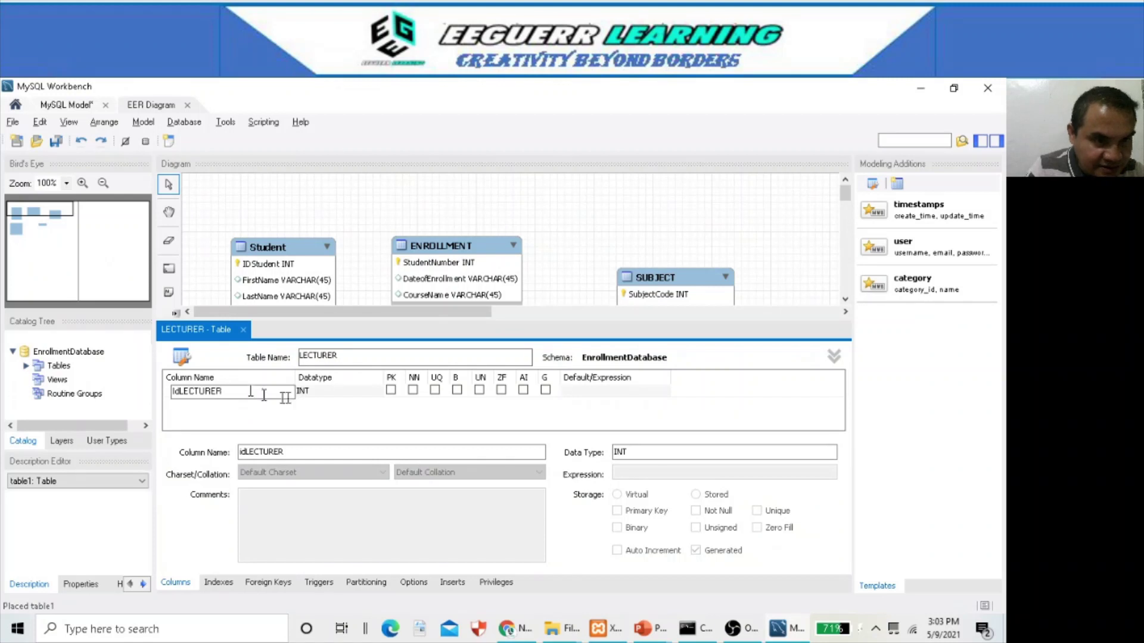
click(391, 391)
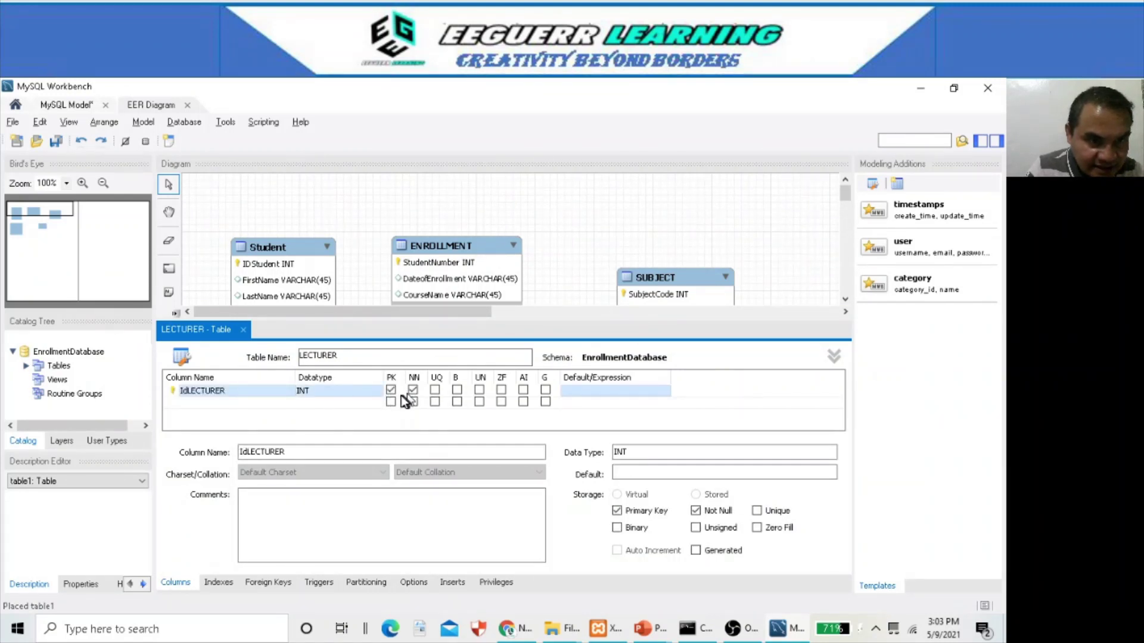
click(523, 390)
- Add FirstName and LastName columns to LECTURER
click(217, 404)
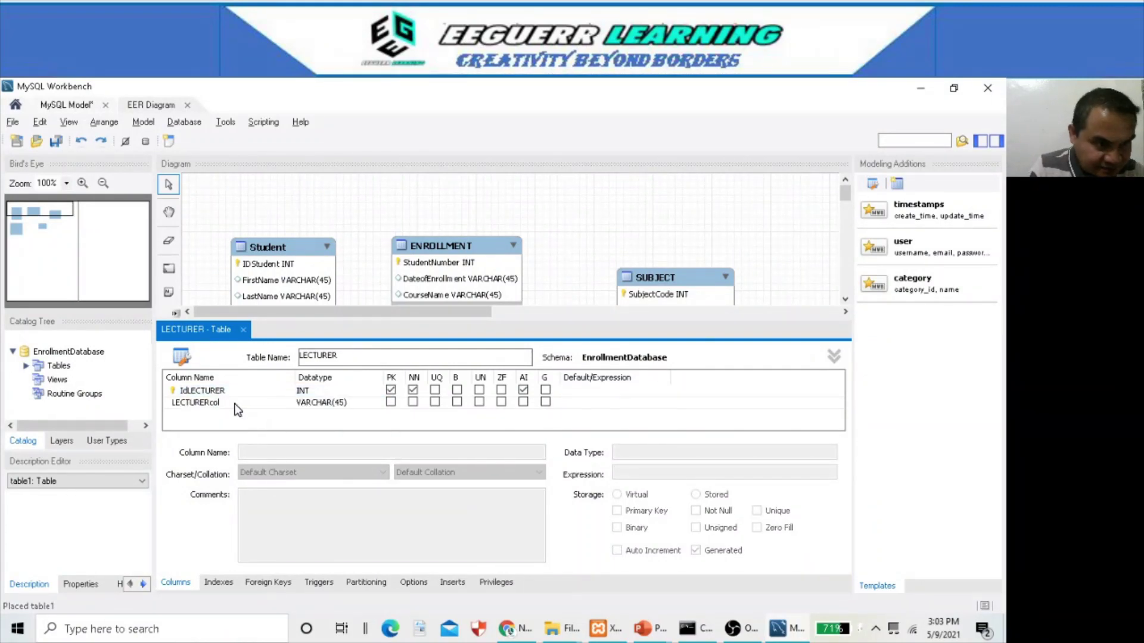
double_click(236, 403)
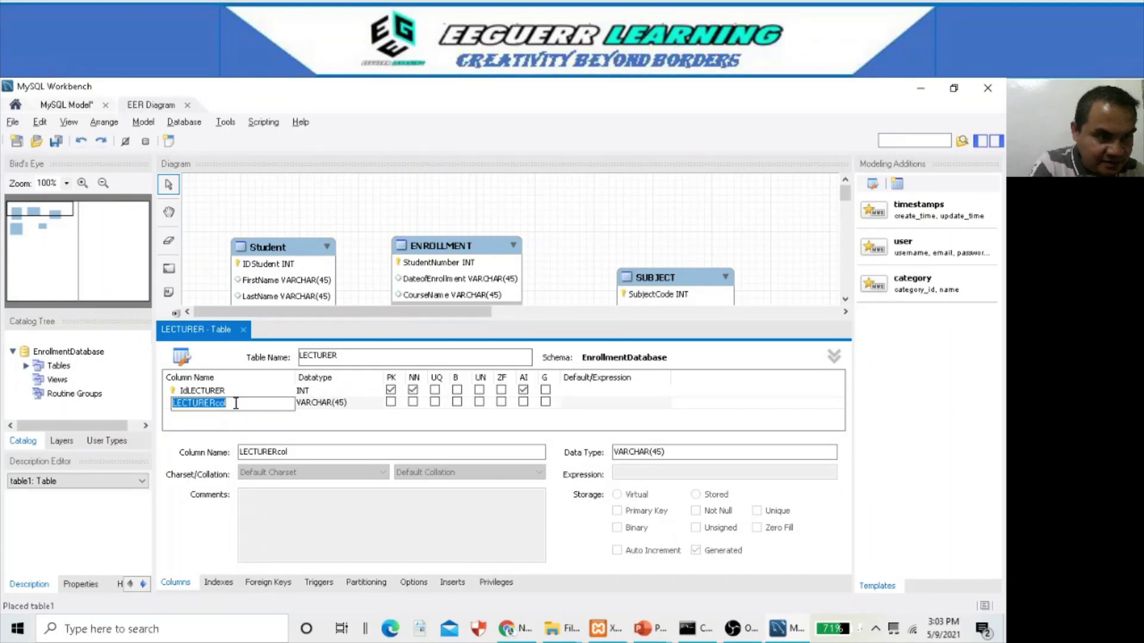
text(F)
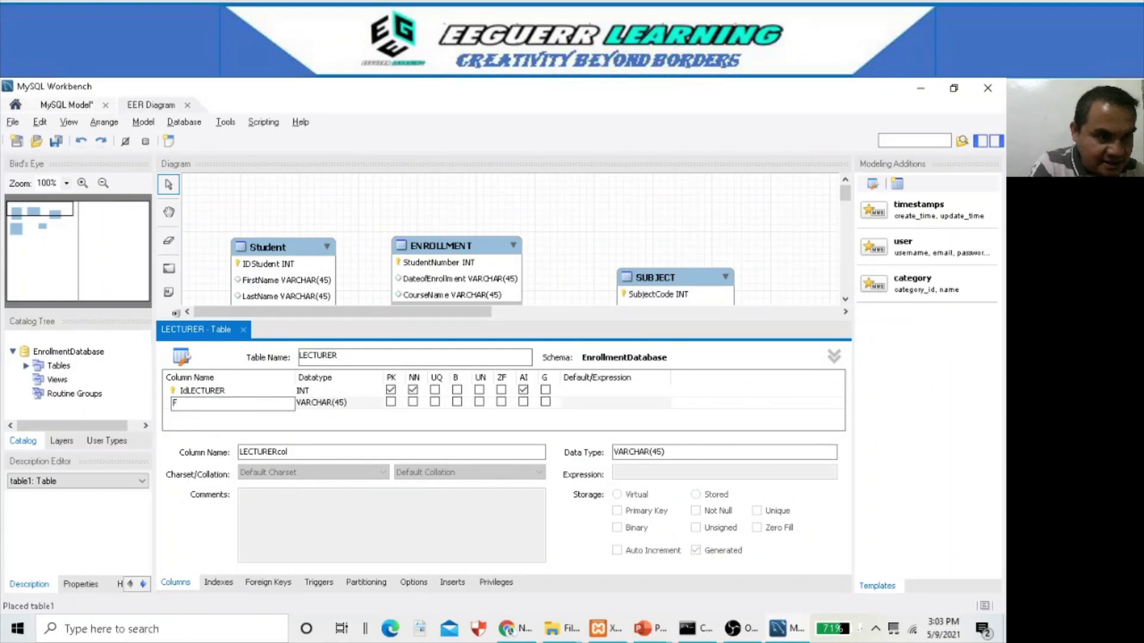
text(irstName)
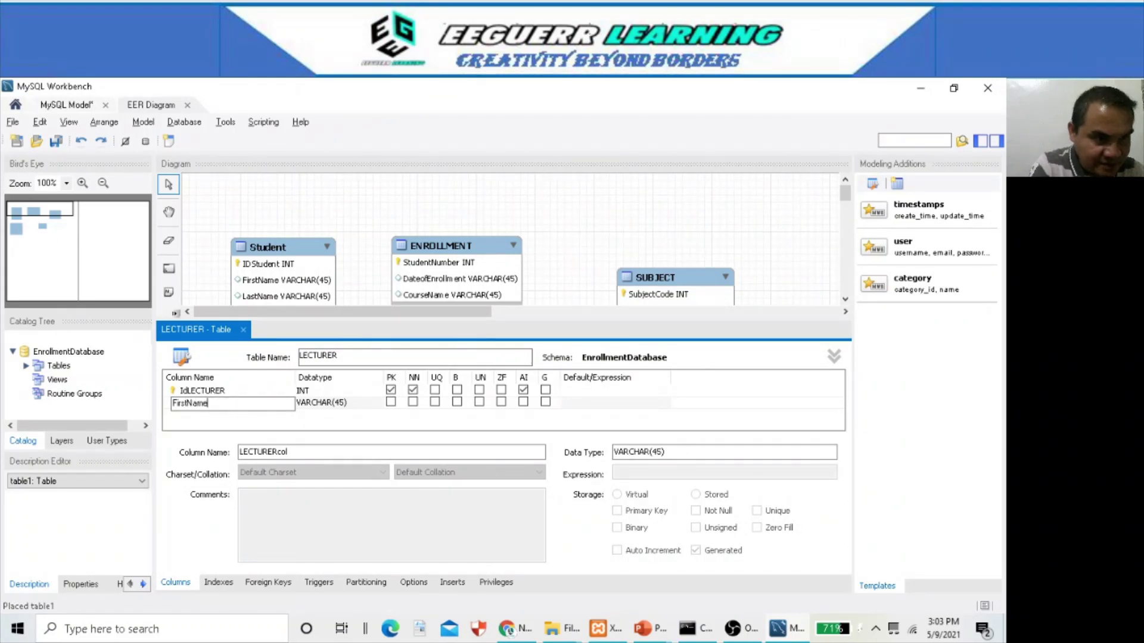
click(230, 416)
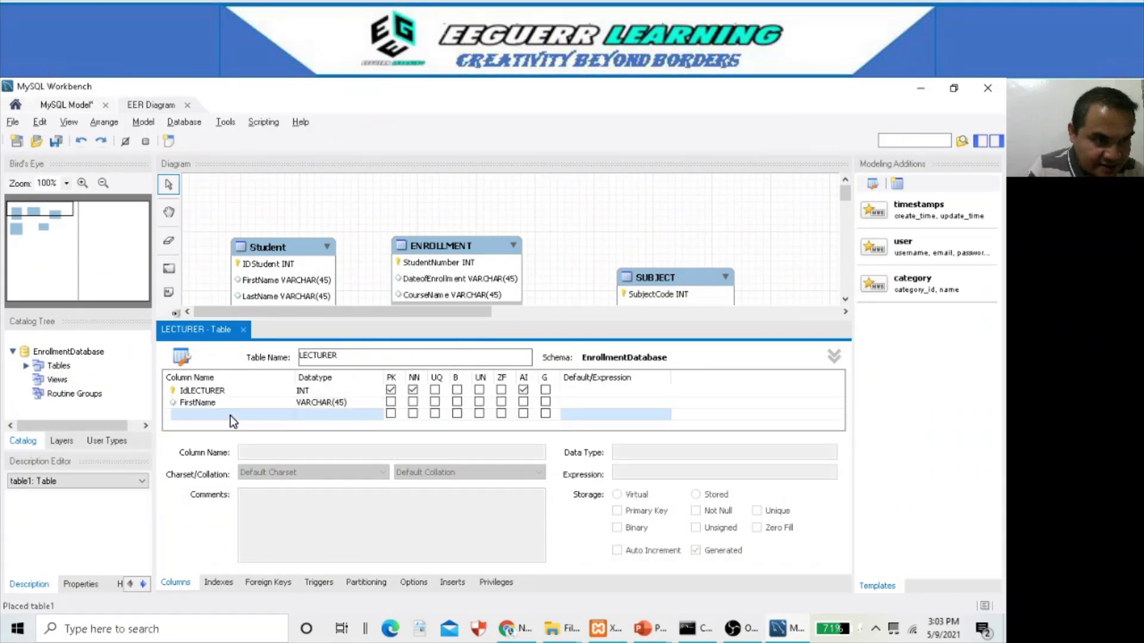
text(L)
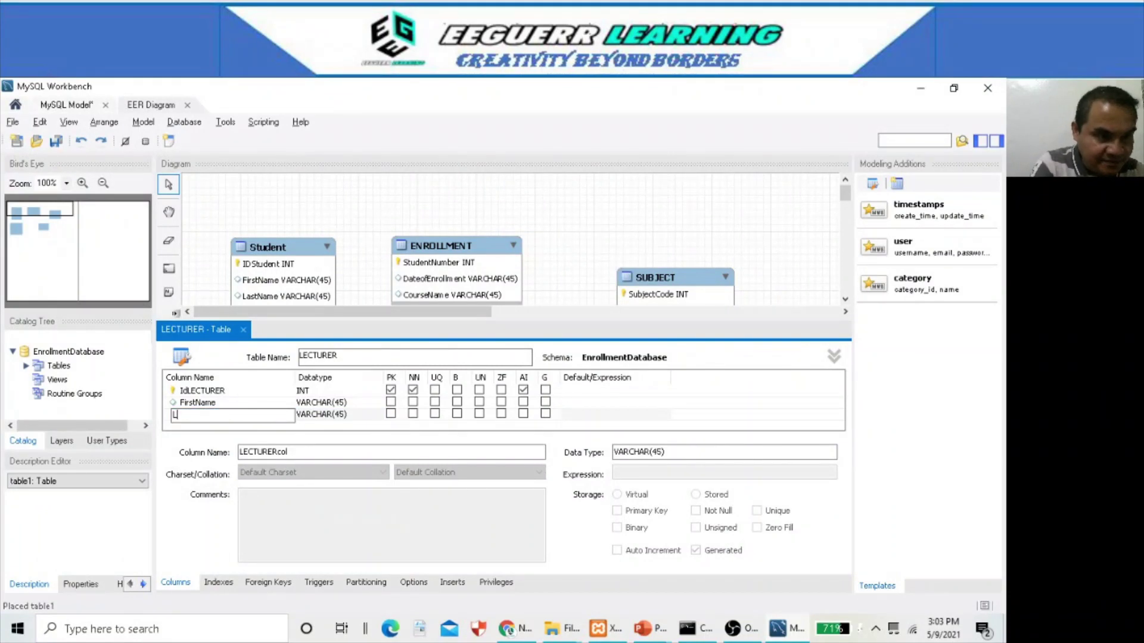
text(astName)
click(255, 402)
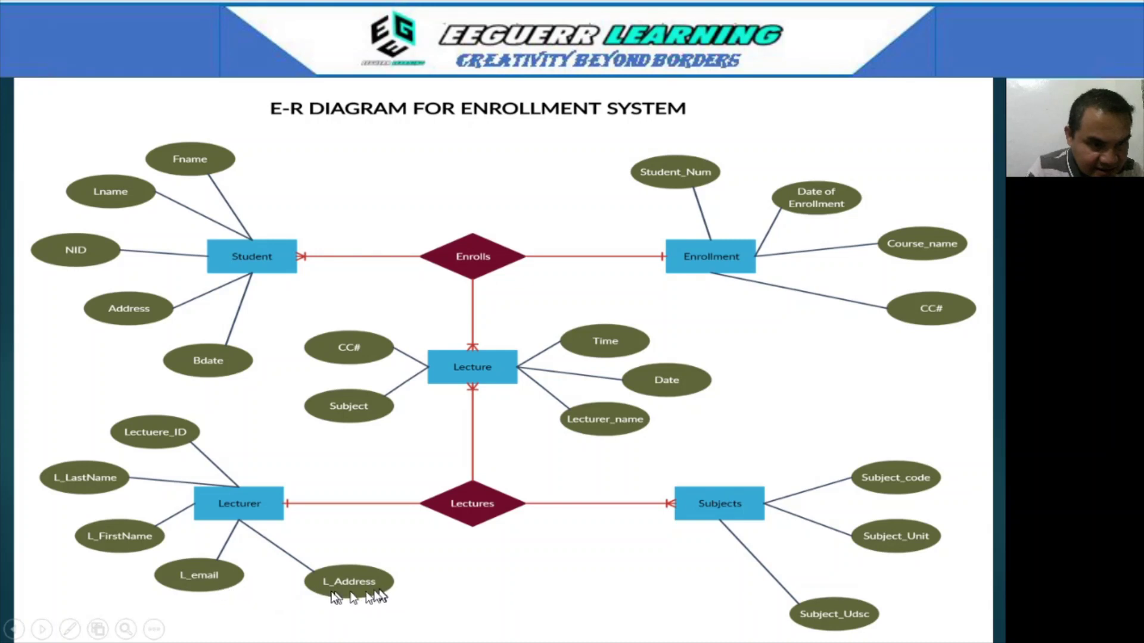
- Add Address and email columns, then close the LECTURER editor
key(alt+Tab)
click(229, 415)
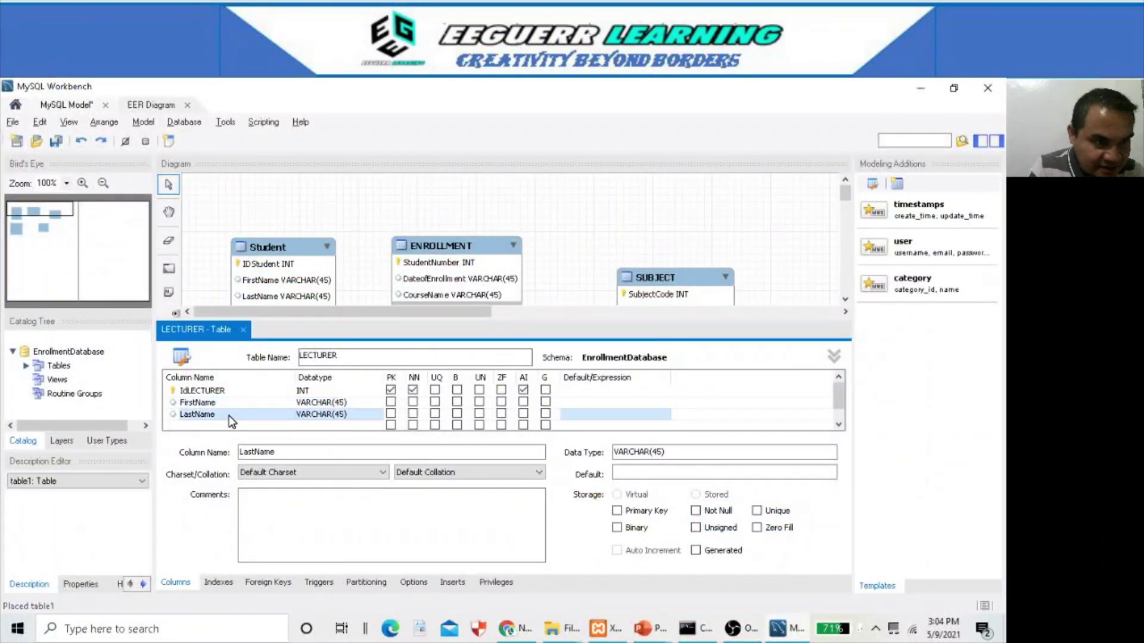
scroll(232, 421, down, 1)
click(230, 415)
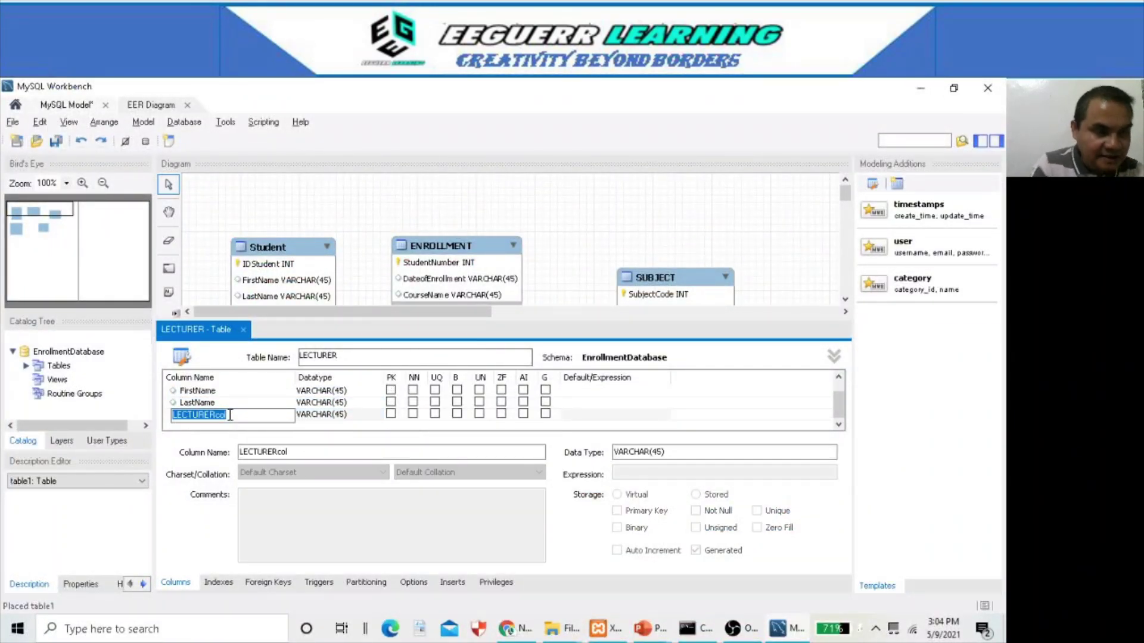
text(Address)
click(257, 403)
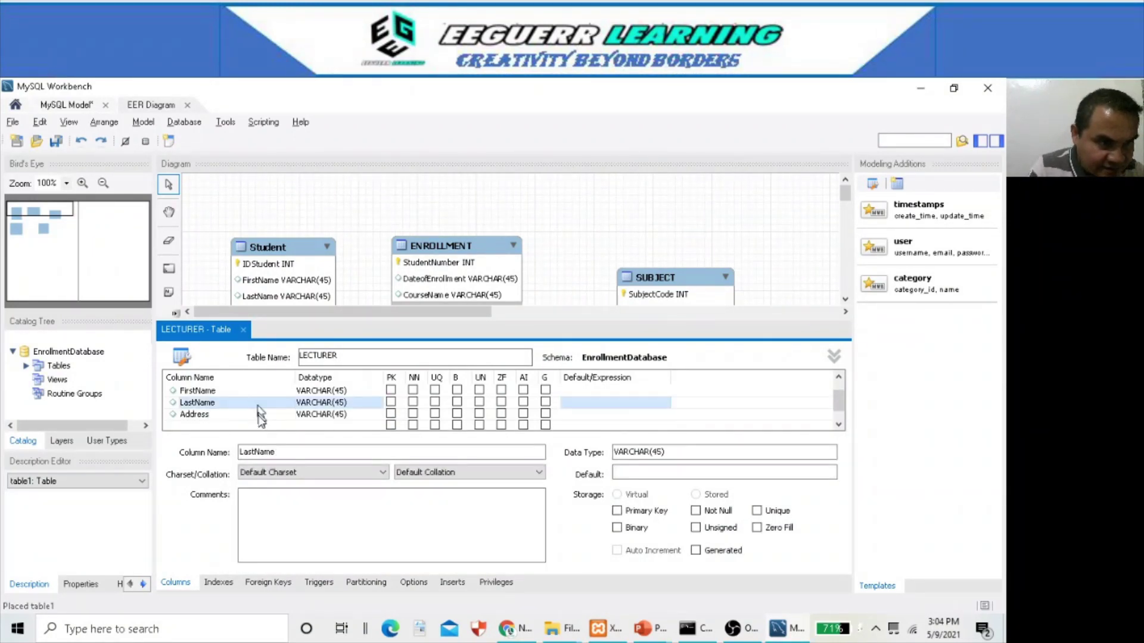
click(259, 424)
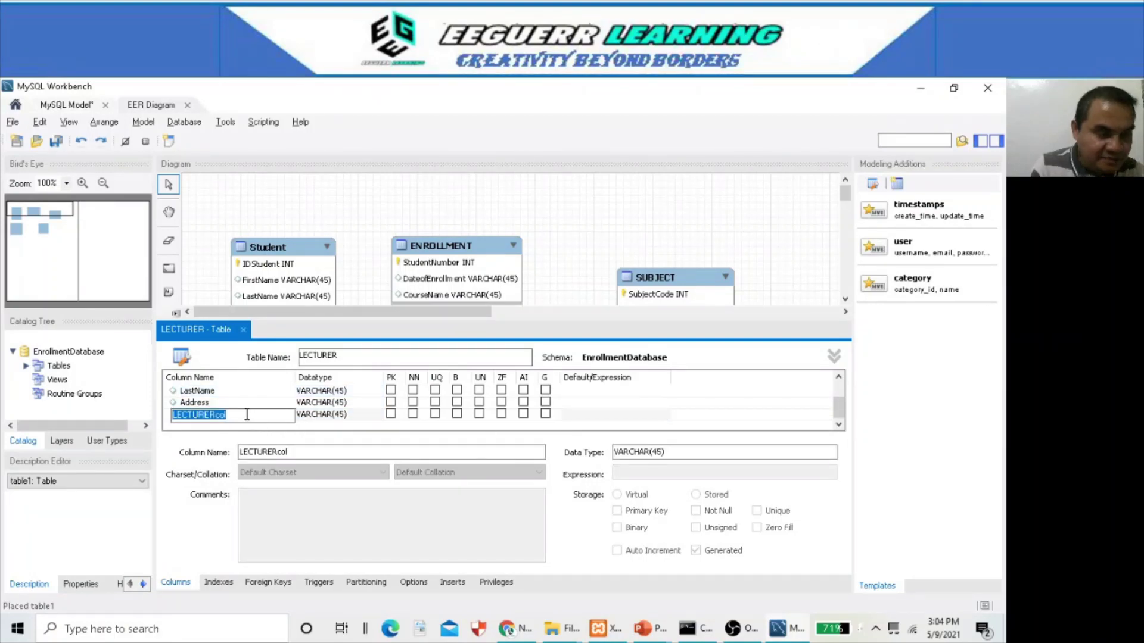
text(em)
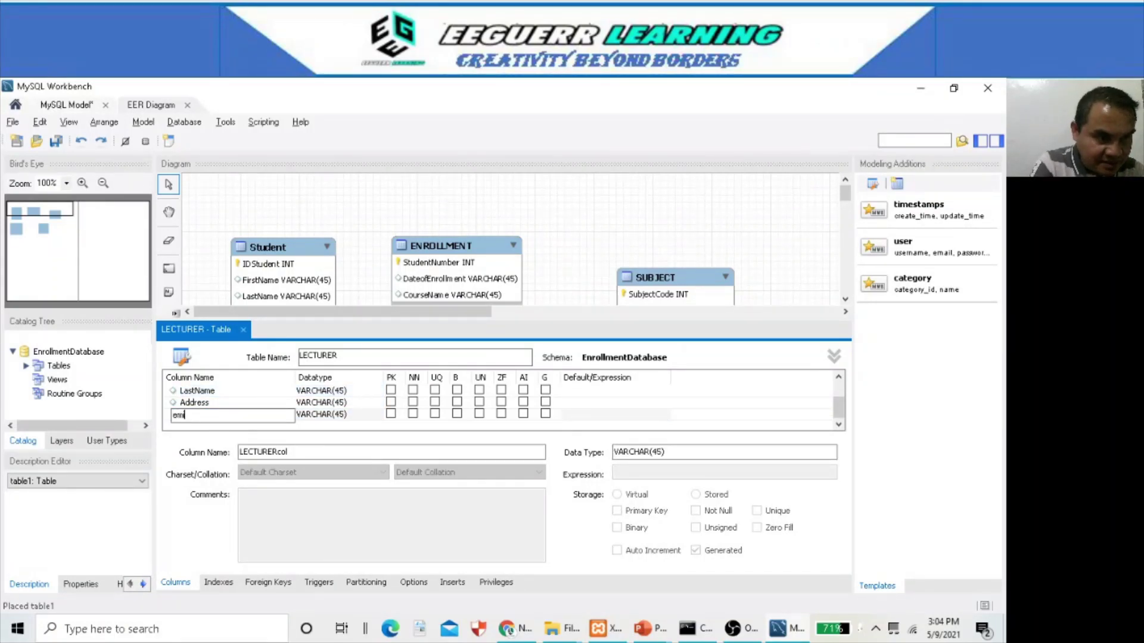
text(ail)
click(267, 389)
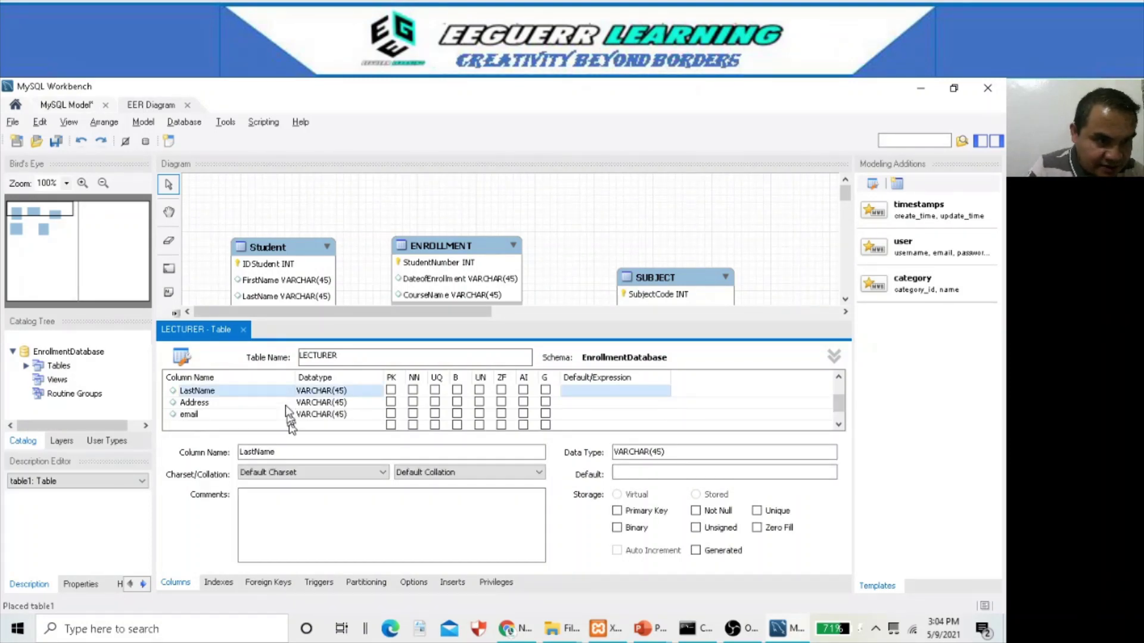
click(245, 330)
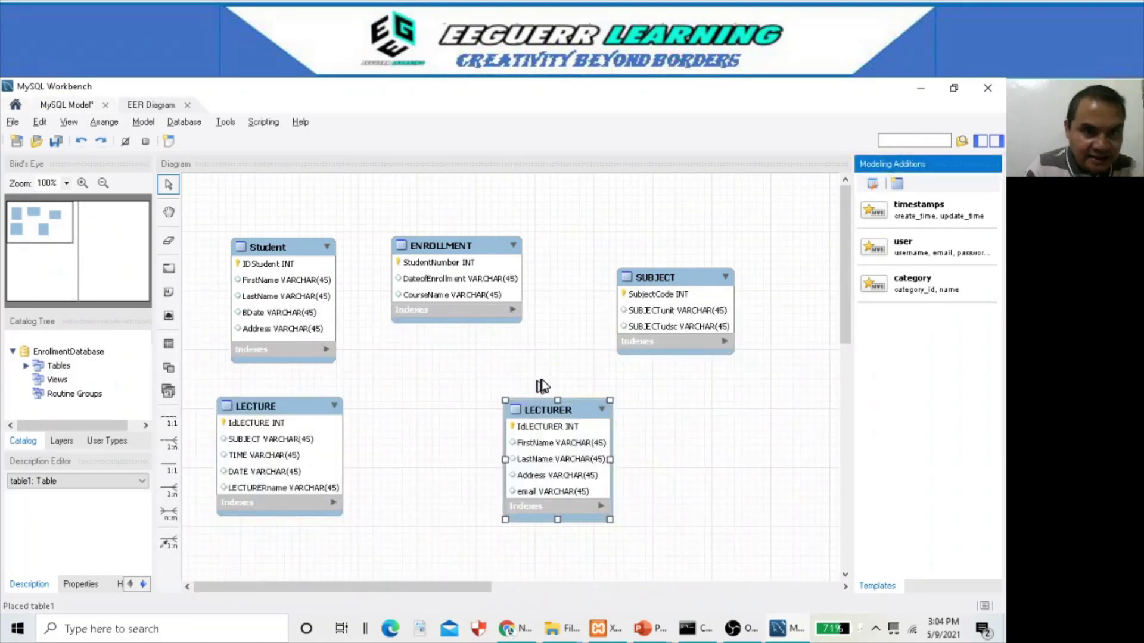
scroll(539, 387, down, 1)
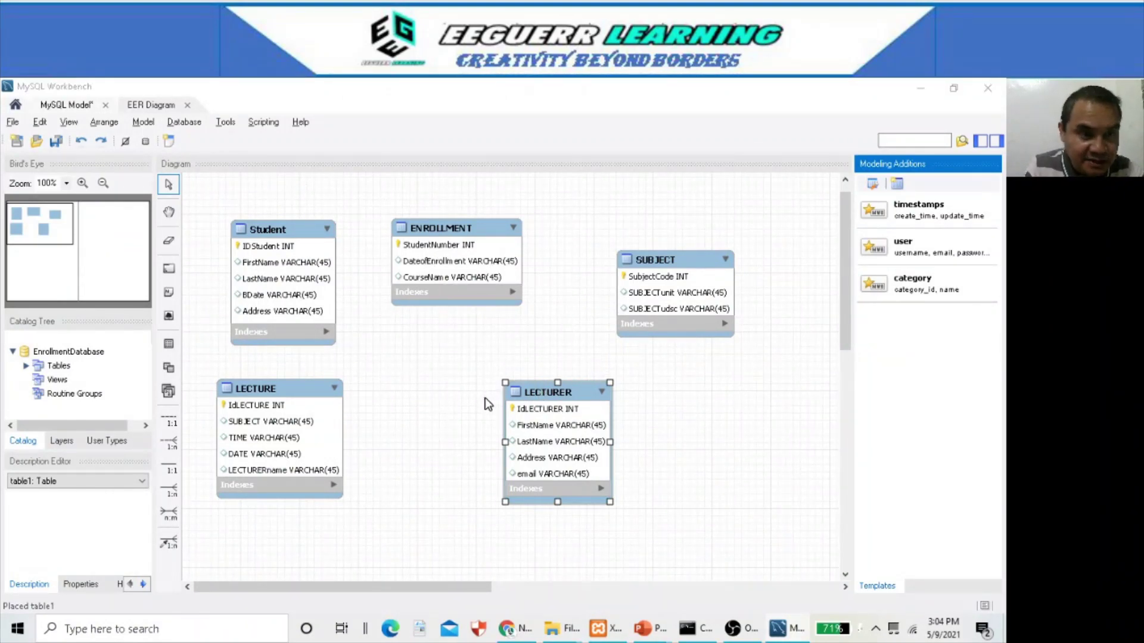
key(alt+Tab)
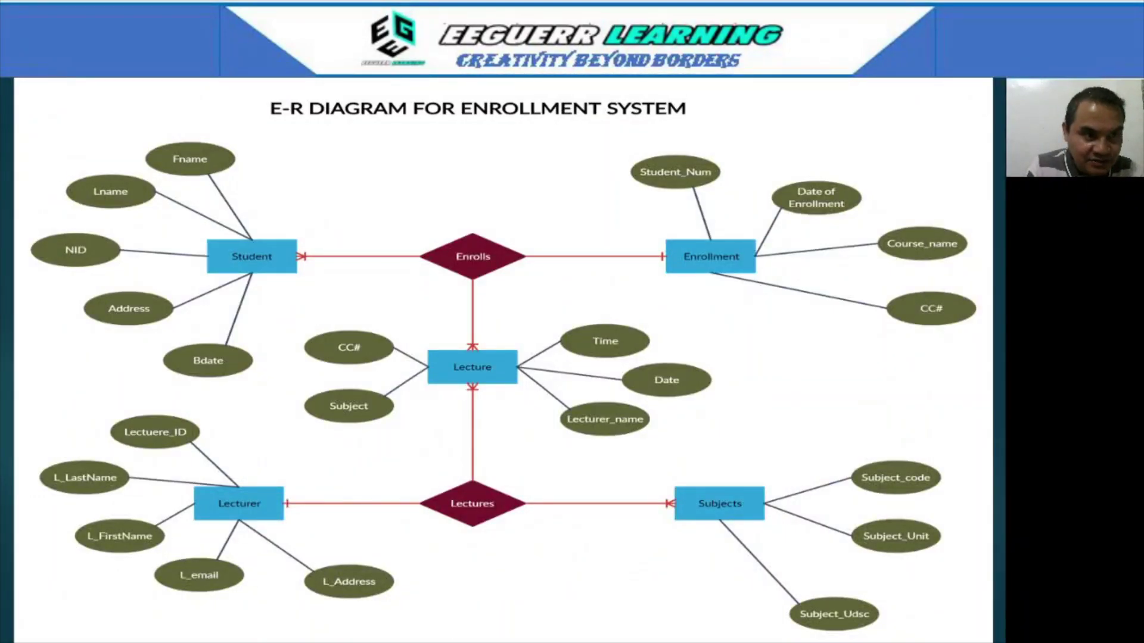
- Tick Student, Enrollment, Subjects, Lecture and Lecturer on the E-R slide, then erase the ink
drag(316, 243, 355, 213)
drag(658, 234, 695, 207)
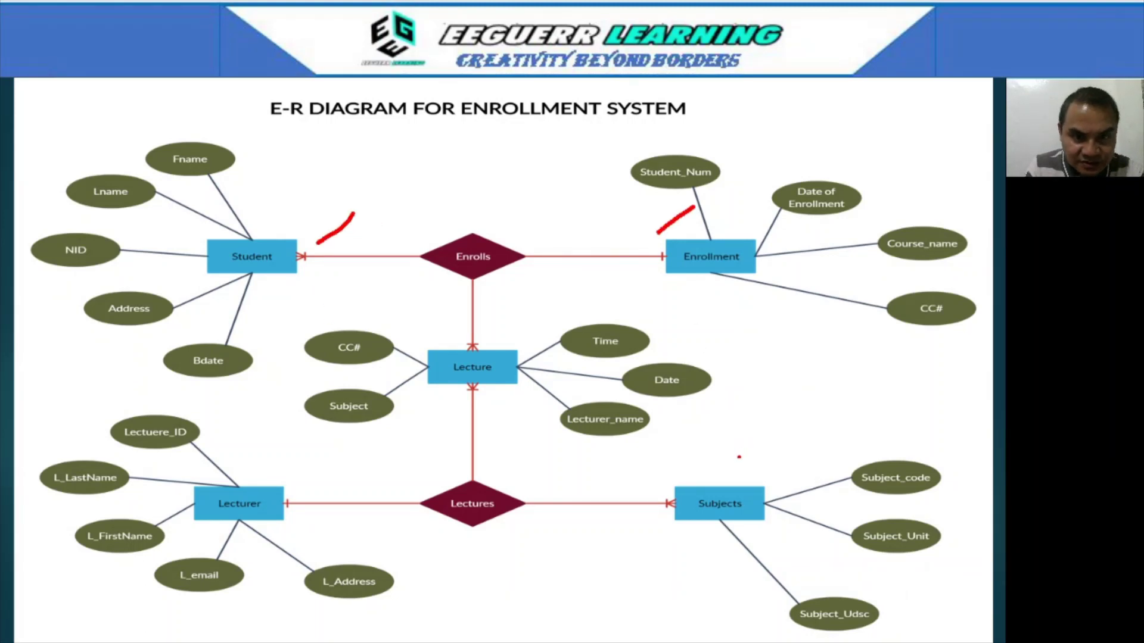
drag(724, 458, 718, 484)
drag(497, 340, 517, 325)
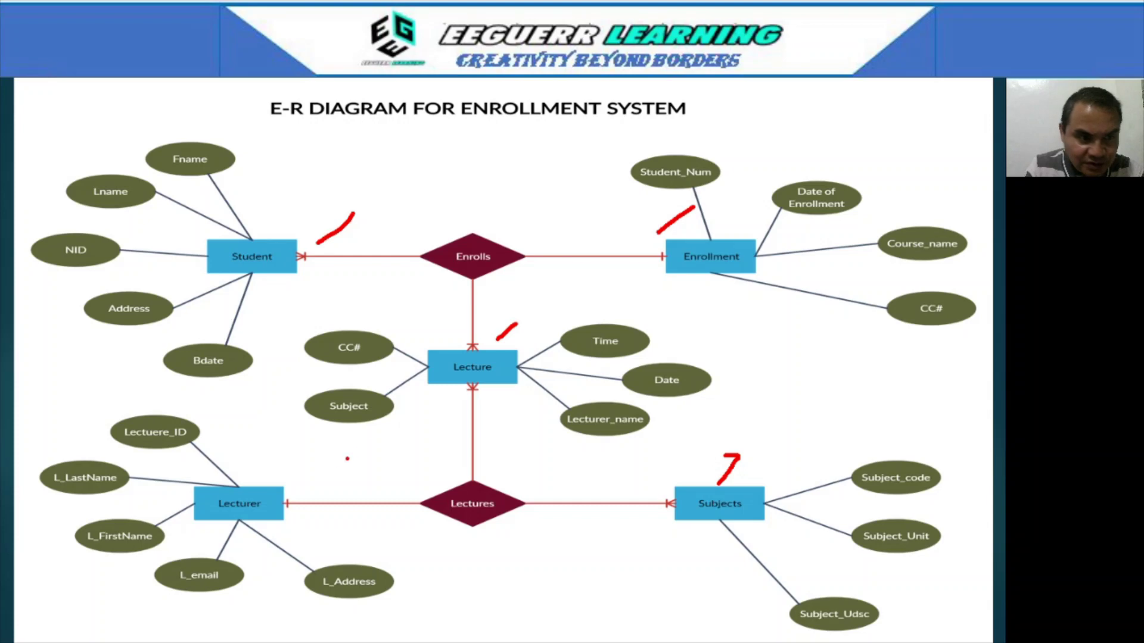
drag(305, 486, 355, 458)
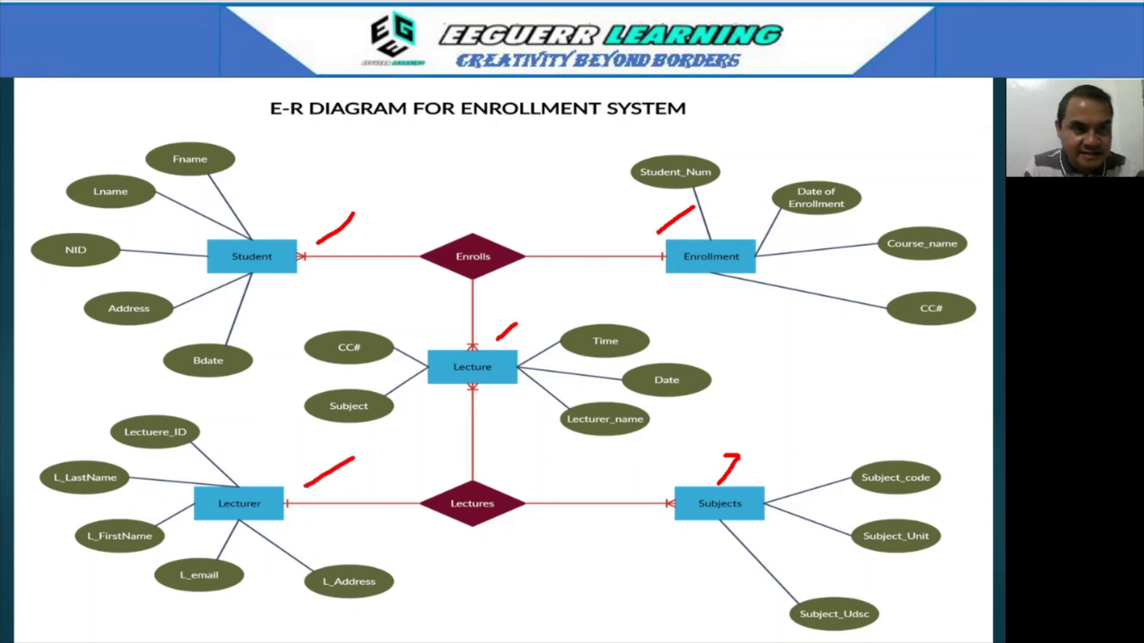
key(e)
key(alt+Tab)
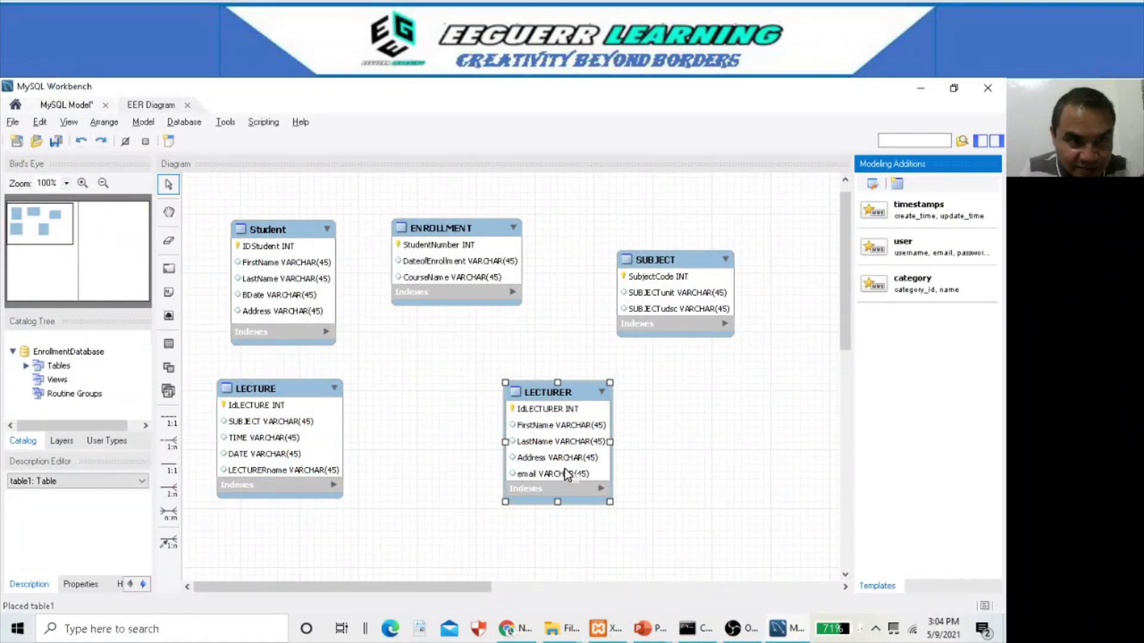
- Spread out the tables and join Student to ENROLLMENT with an n:m identifying relationship
drag(462, 243, 521, 241)
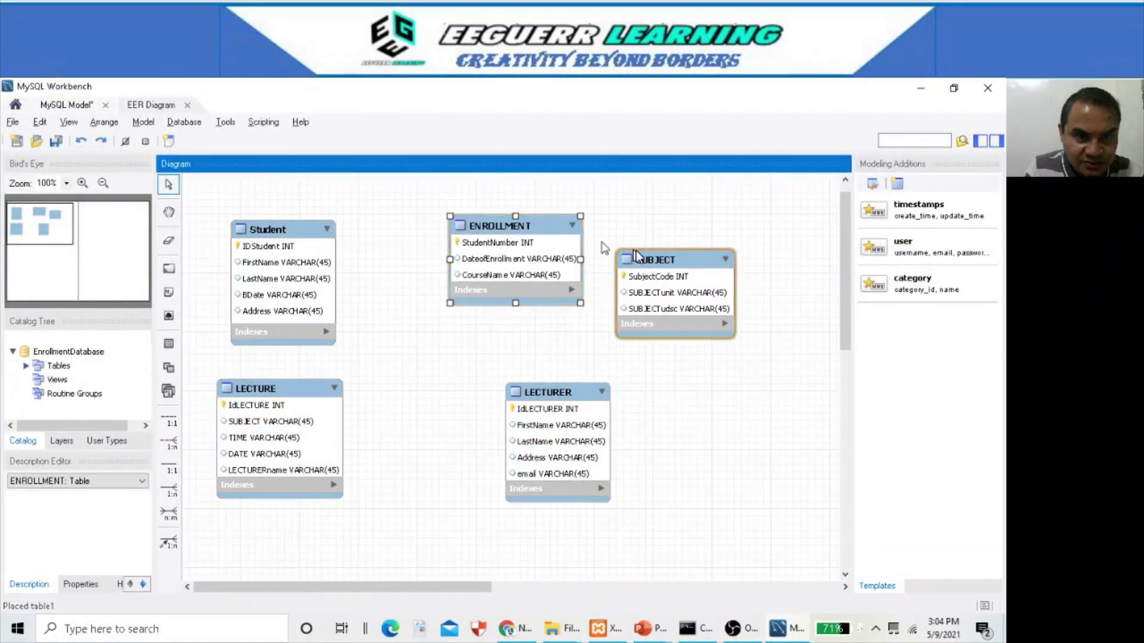
drag(636, 258, 700, 261)
drag(572, 394, 670, 414)
drag(304, 393, 340, 416)
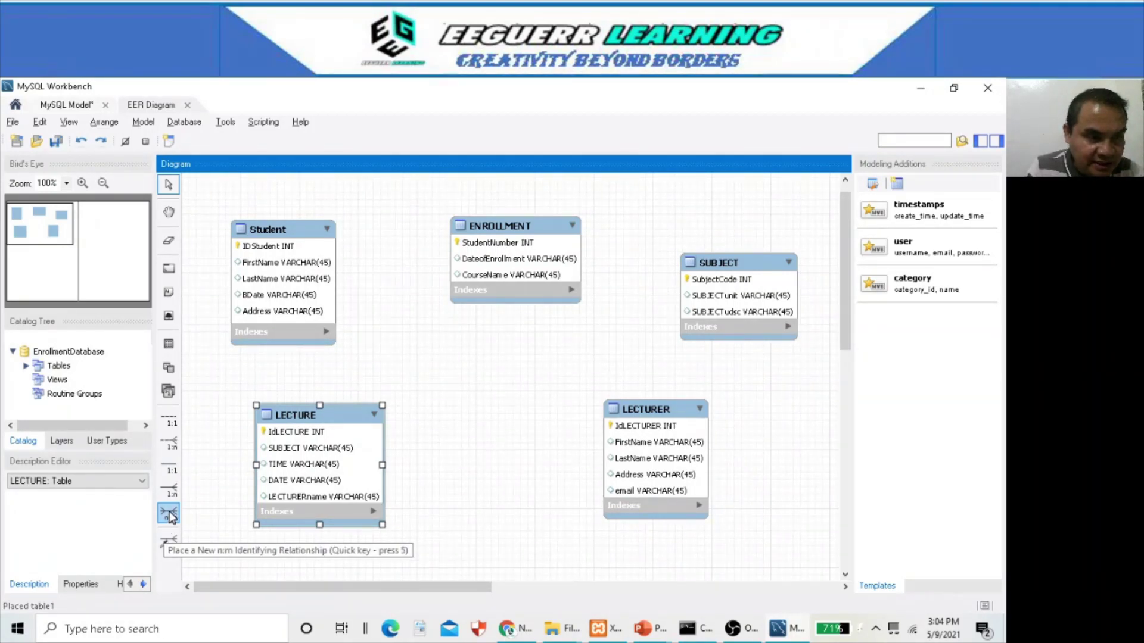
click(170, 515)
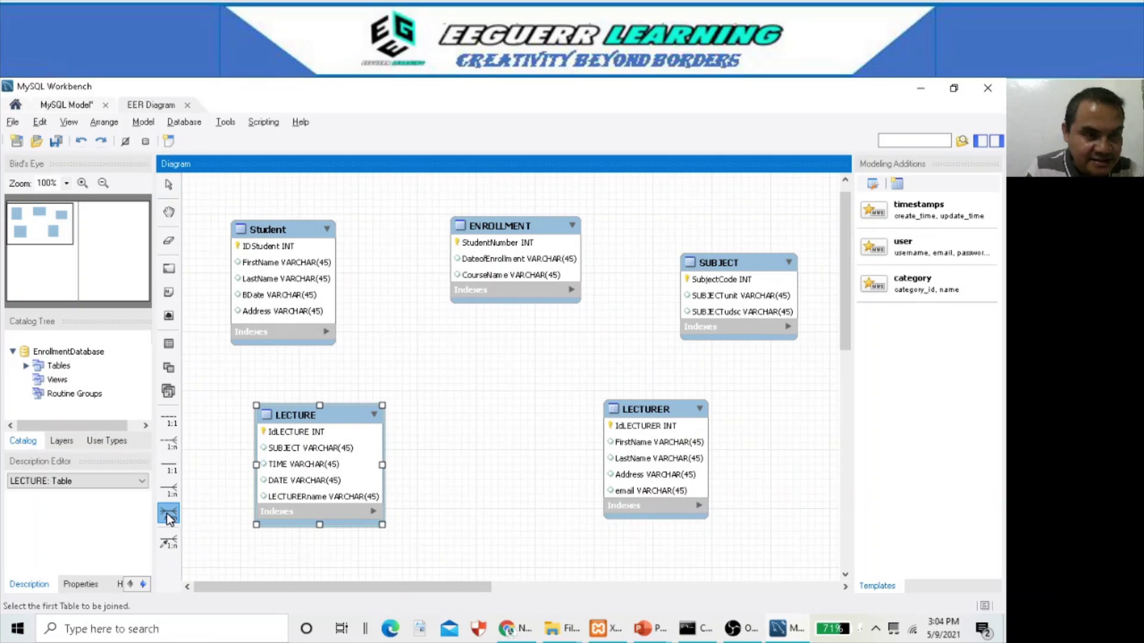
click(276, 250)
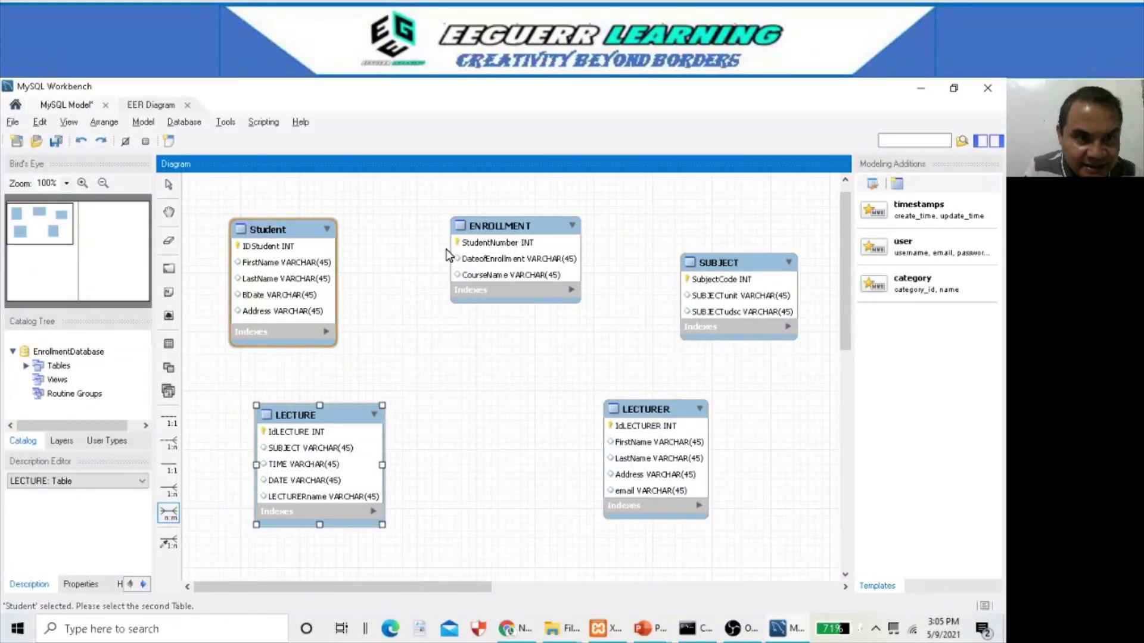
click(484, 248)
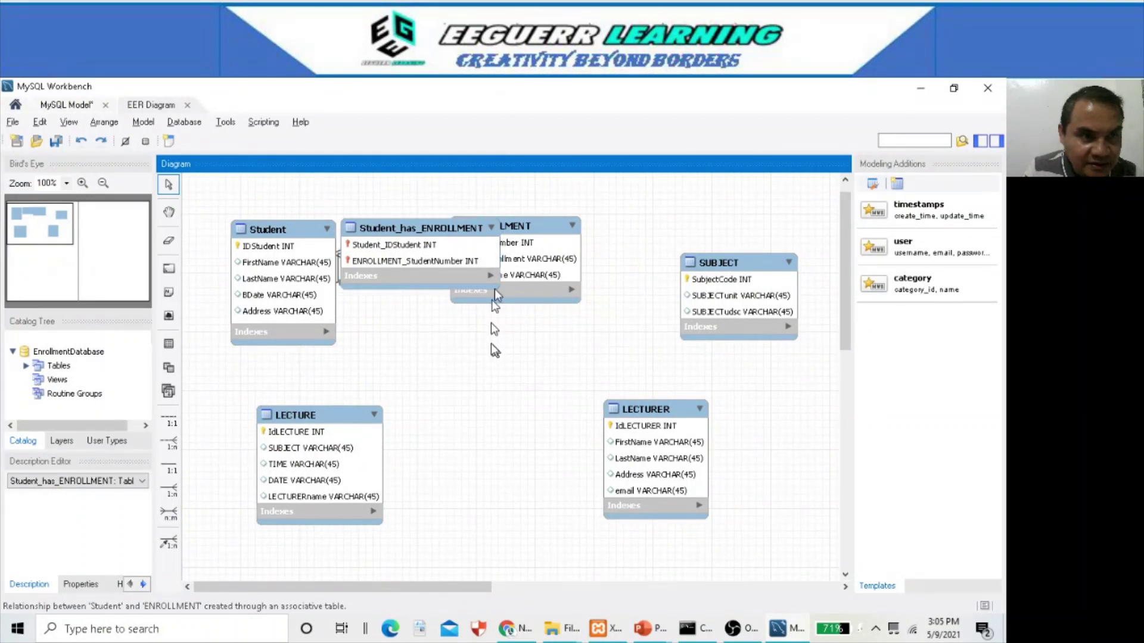
- Rearrange Student, ENROLLMENT, SUBJECT, LECTURER and LECTURE around the new Student_has_ENROLLMENT table
drag(536, 226, 653, 208)
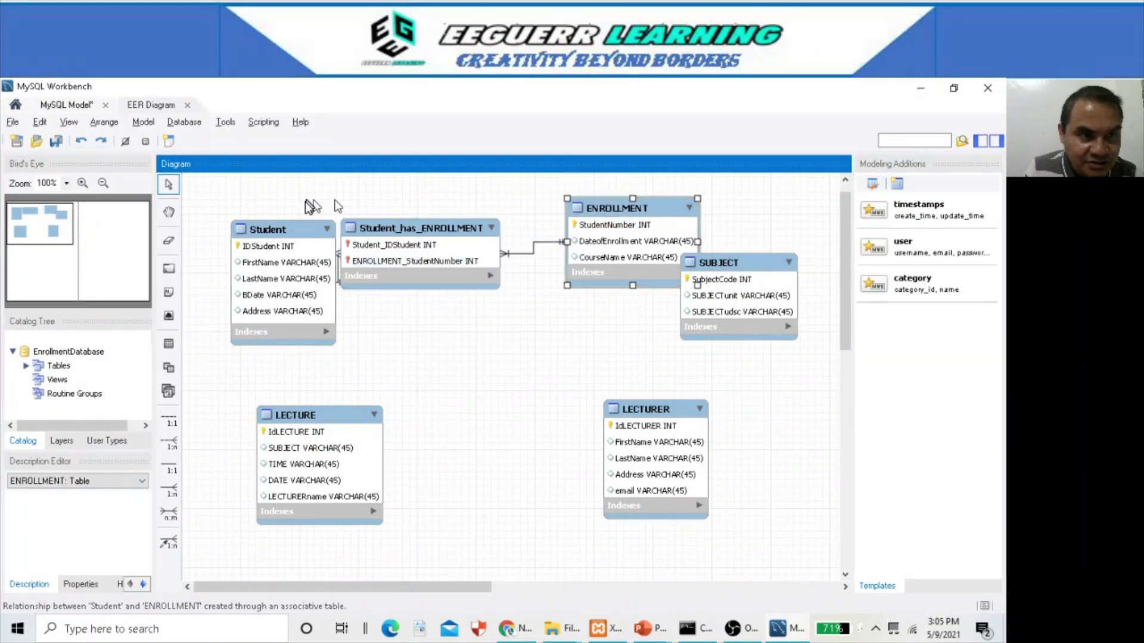
drag(287, 224, 240, 194)
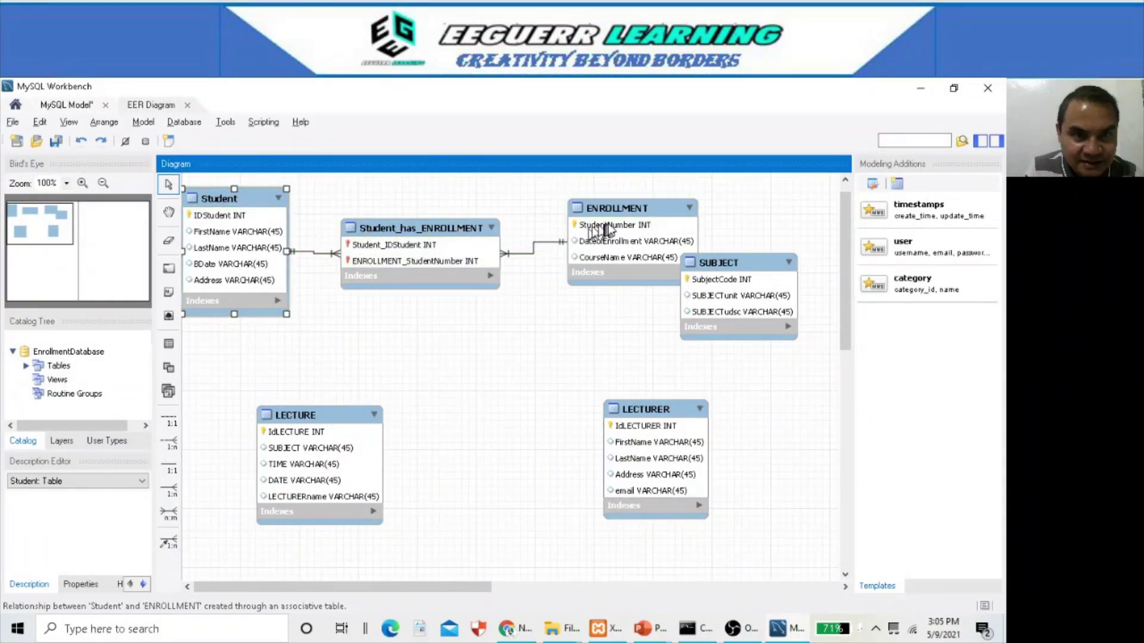
drag(616, 223, 600, 206)
drag(724, 262, 738, 297)
drag(647, 409, 629, 449)
drag(322, 426, 316, 442)
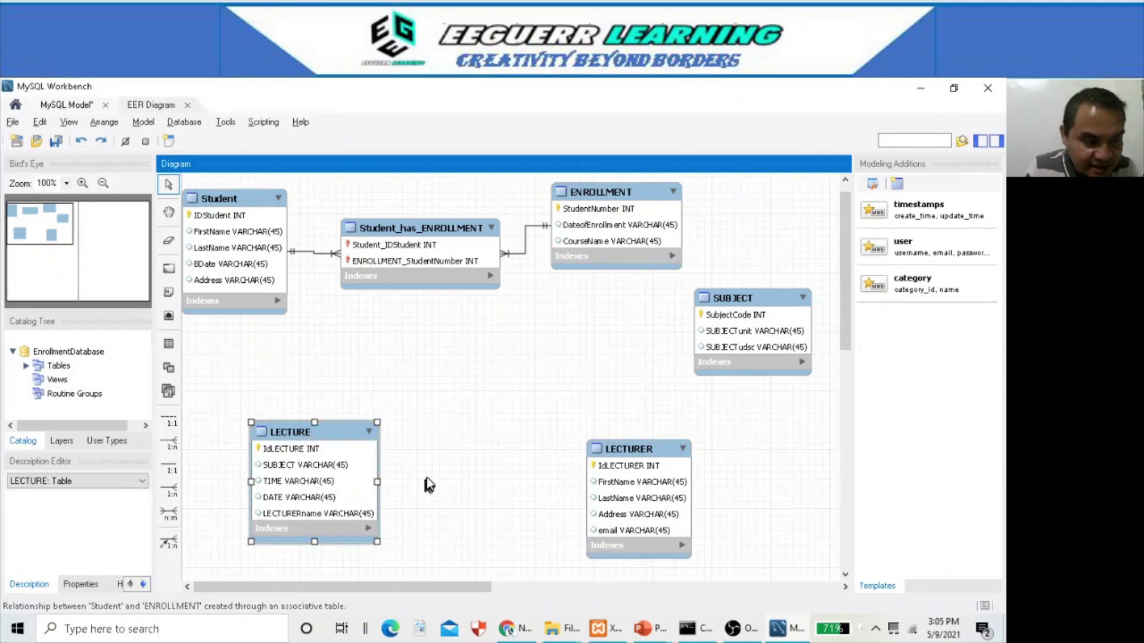
key(alt+Tab)
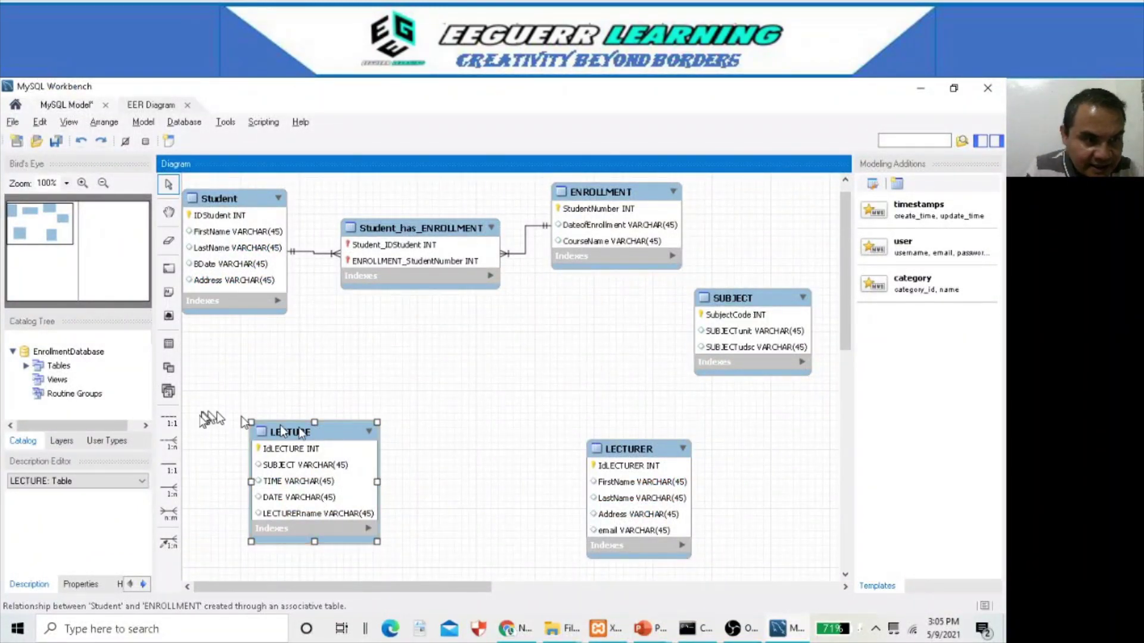
- Join LECTURE to ENROLLMENT n:m, then reposition LECTURE_has_ENROLLMENT and LECTURE
click(168, 515)
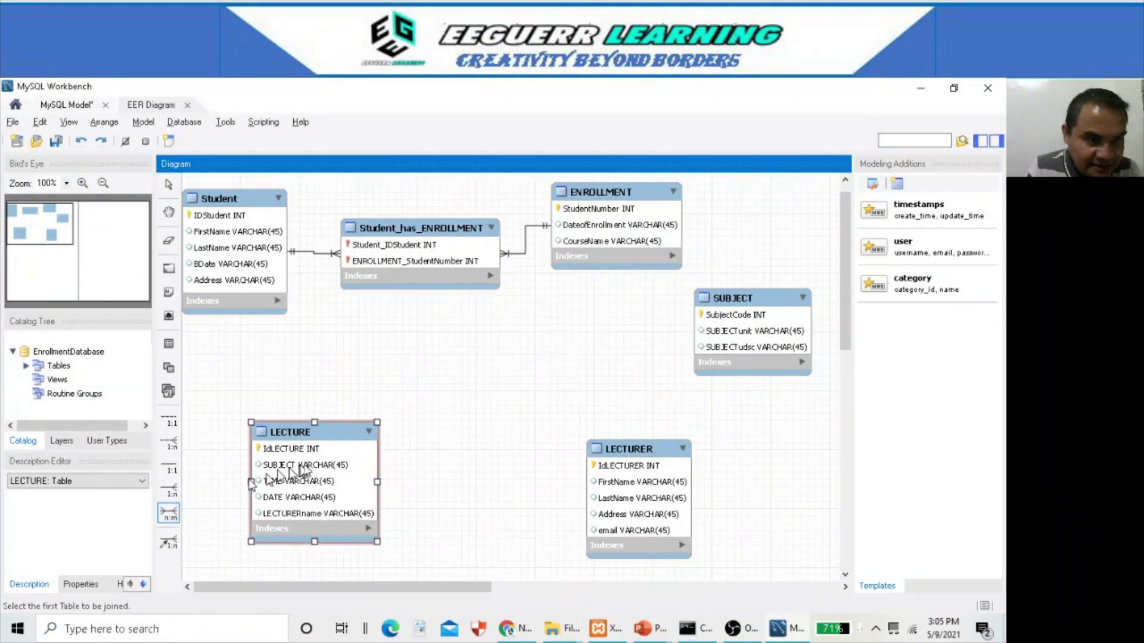
click(314, 454)
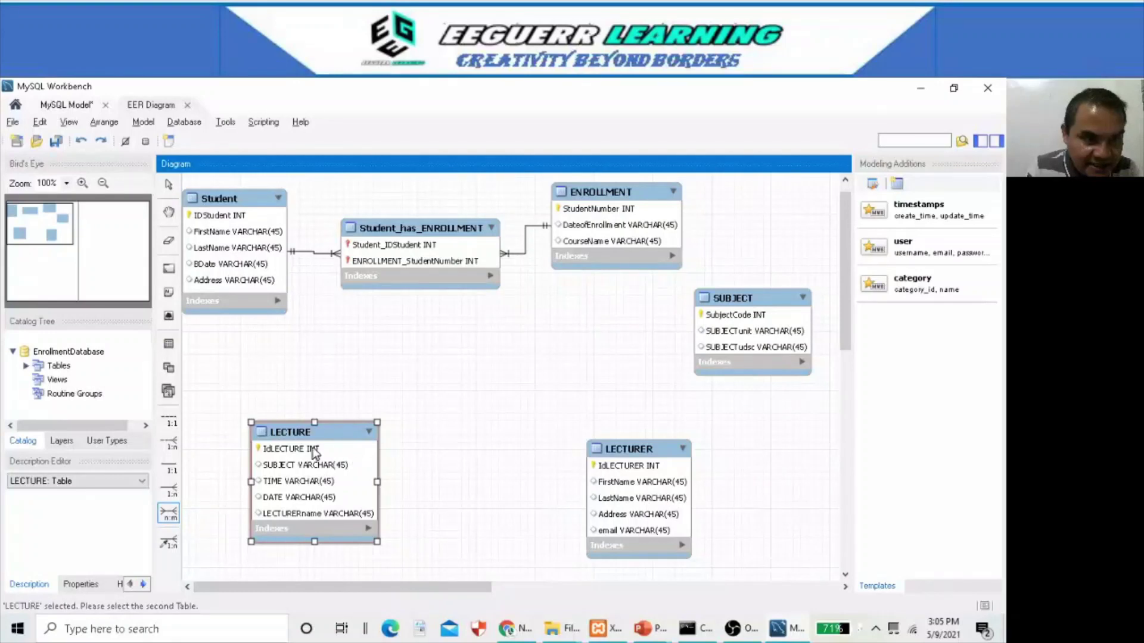
click(588, 213)
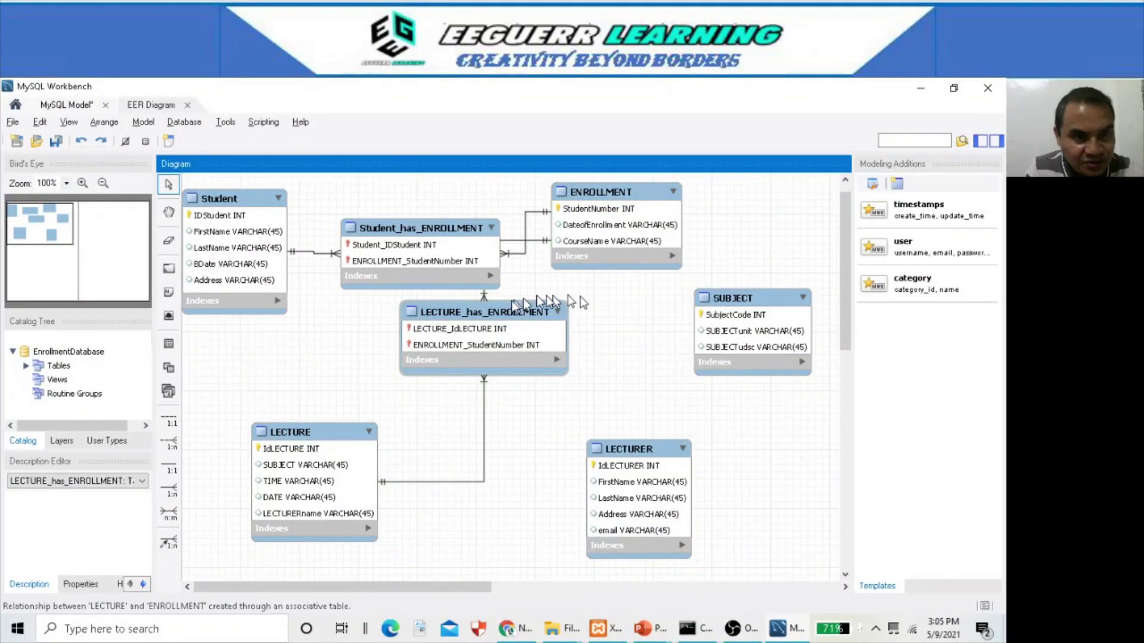
drag(478, 317, 452, 359)
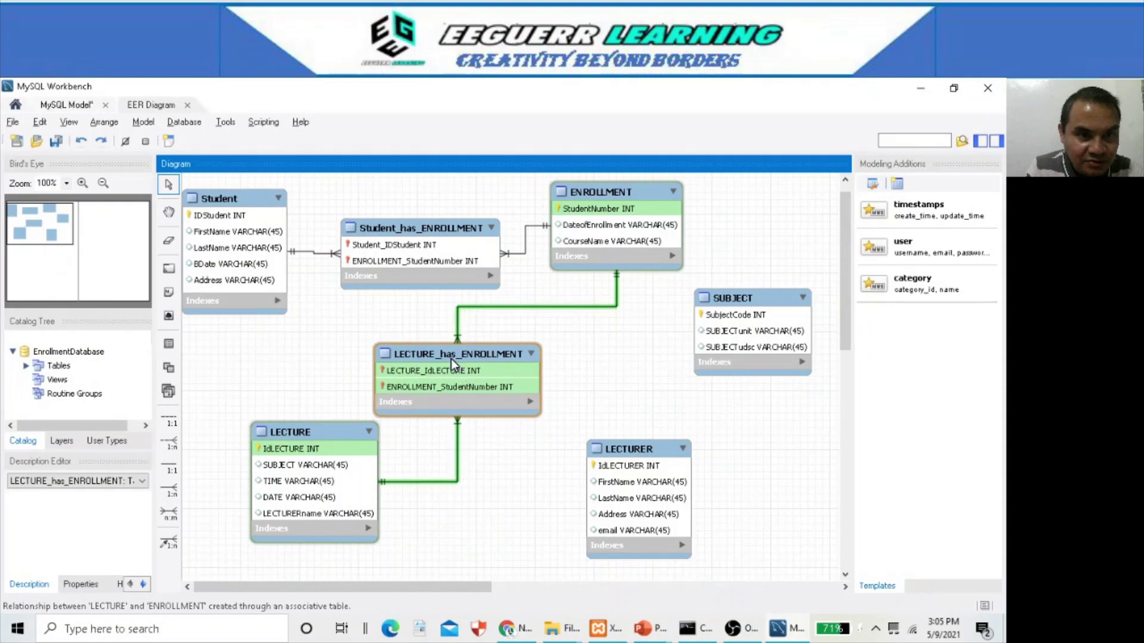
drag(328, 429, 285, 406)
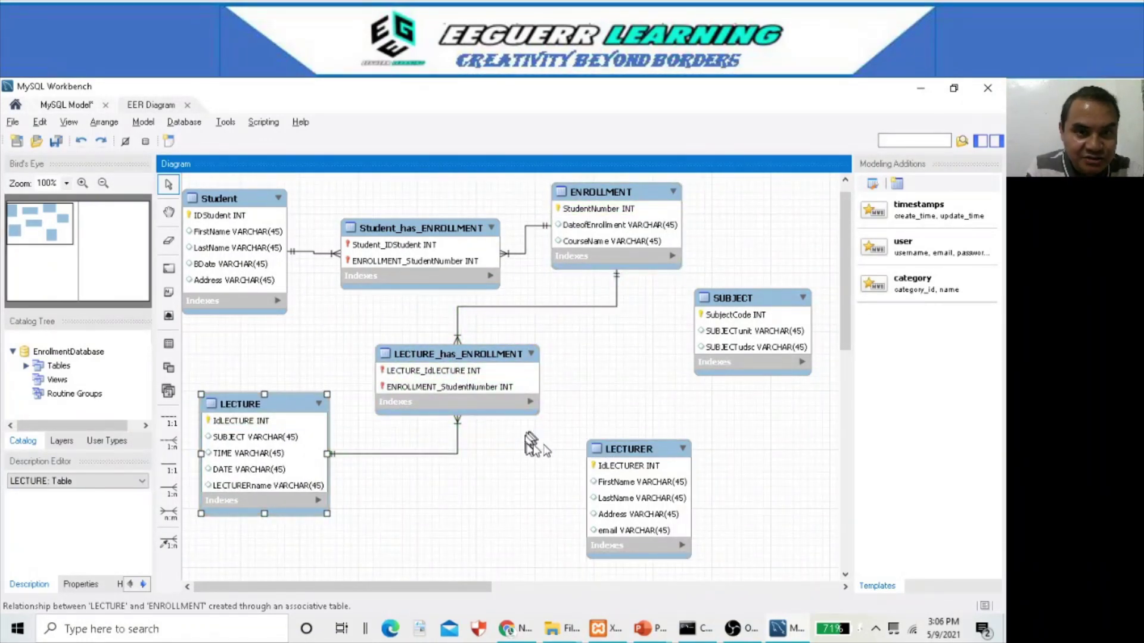
key(alt+Tab)
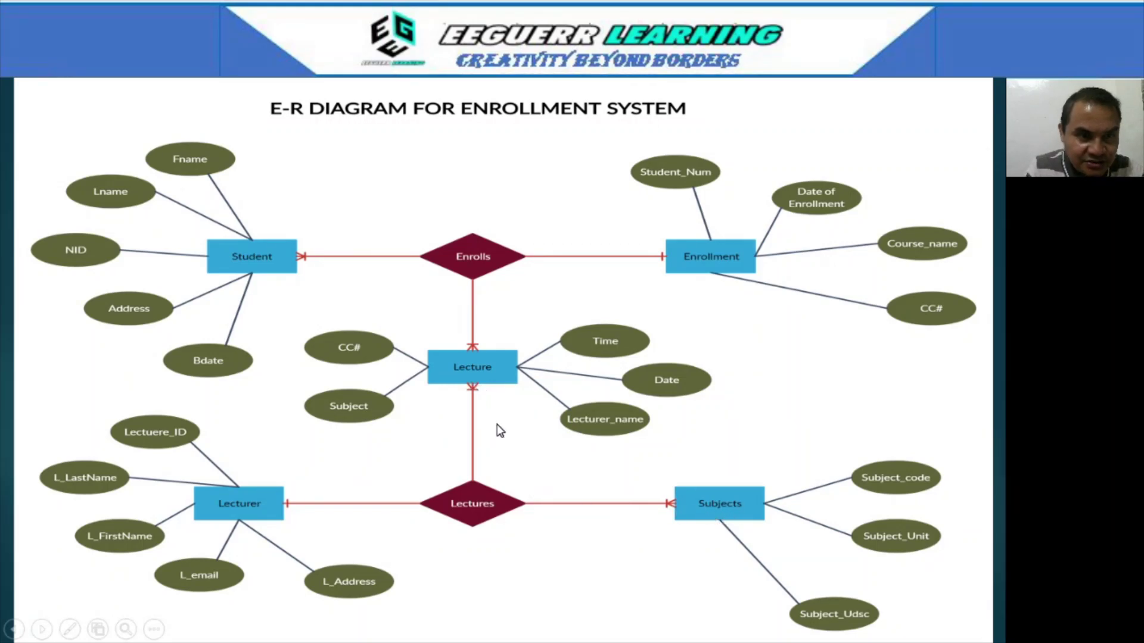
- Place LECTURER beside LECTURE and join them many-to-many with the n:m identifying relationship tool
key(alt+Tab)
drag(285, 400, 490, 443)
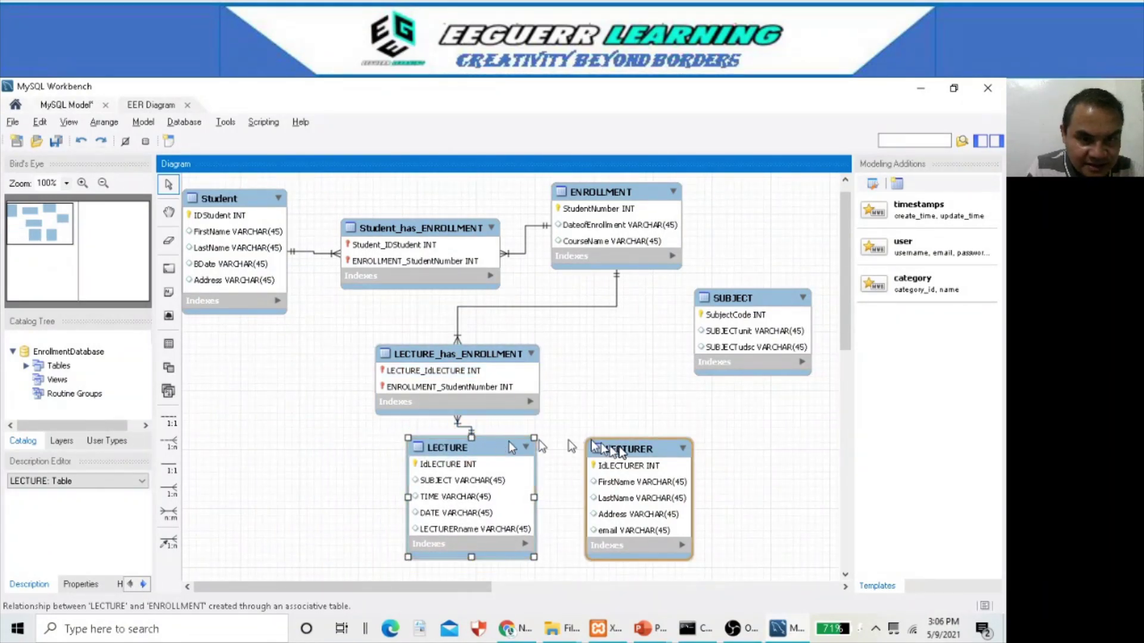
drag(638, 452, 264, 401)
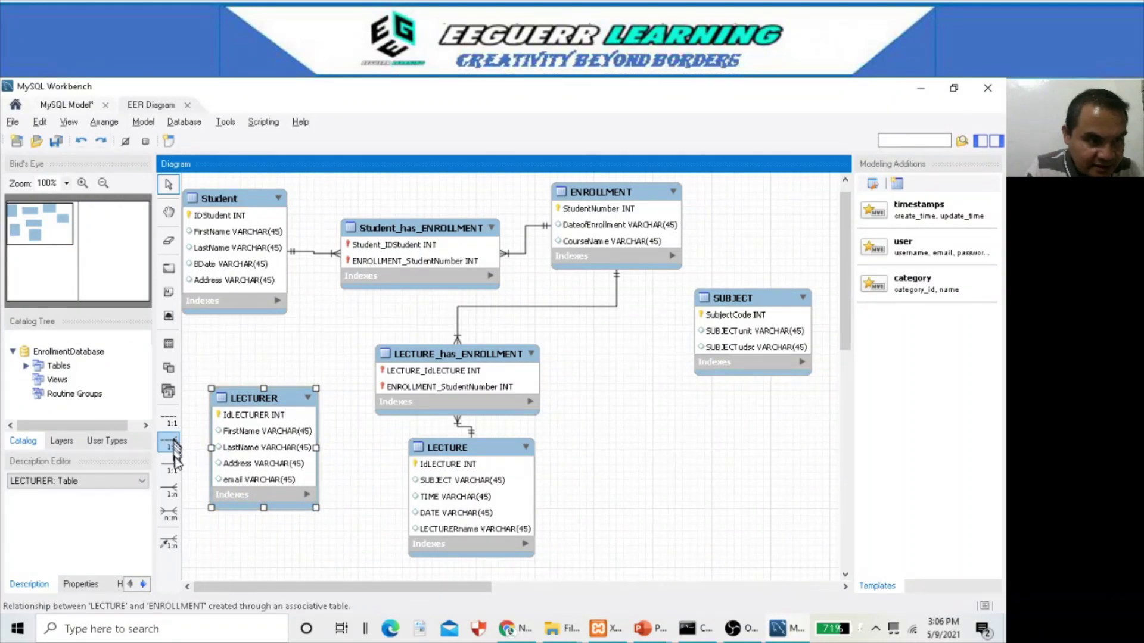
click(169, 514)
click(250, 416)
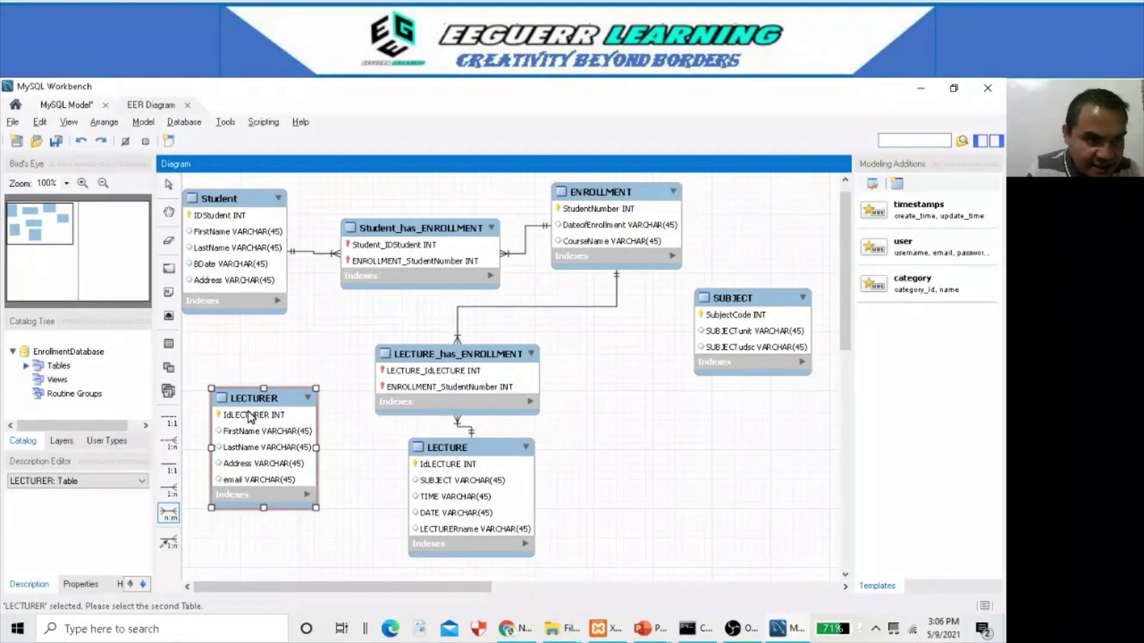
click(442, 463)
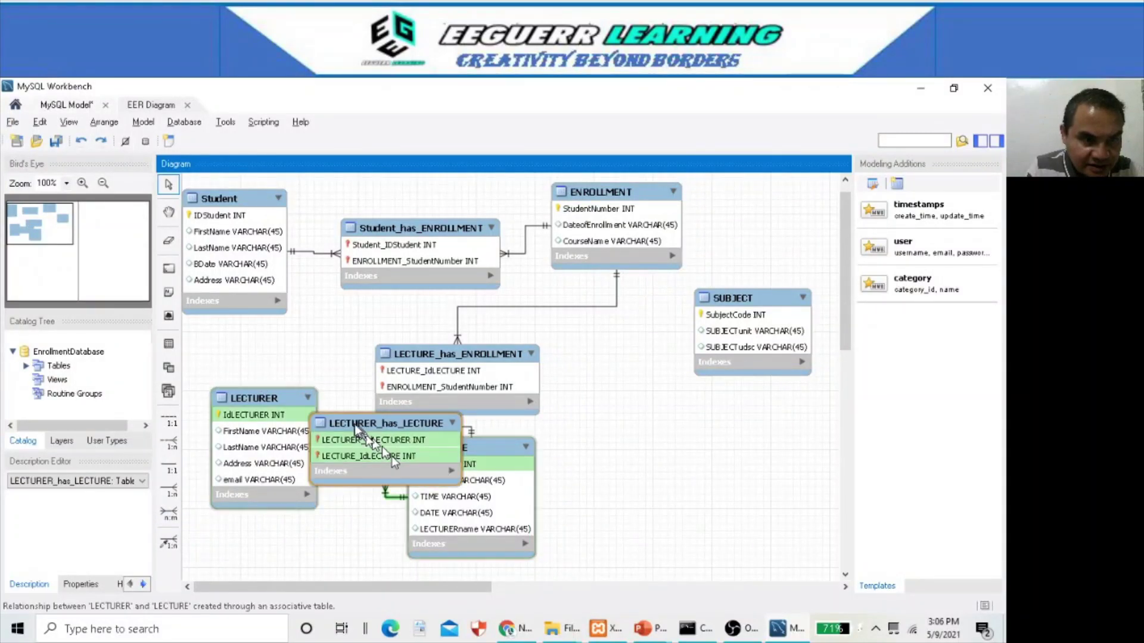
- Rearrange LECTURER, LECTURE, LECTURER_has_LECTURE and SUBJECT so none overlap
drag(256, 395, 226, 369)
drag(495, 453, 570, 454)
drag(388, 421, 377, 490)
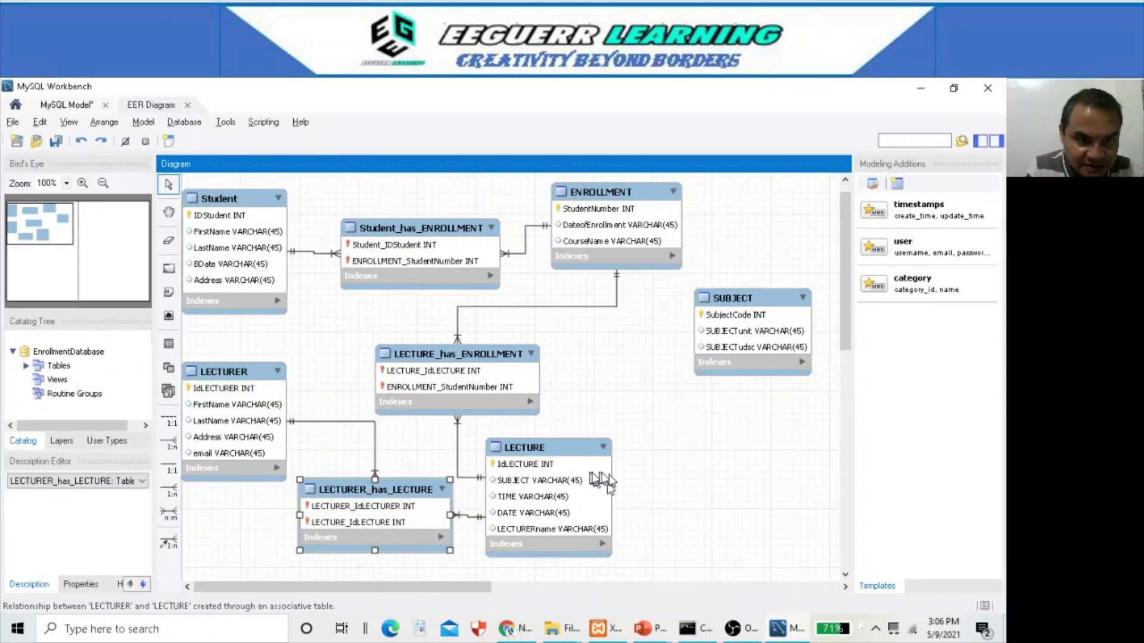
drag(761, 300, 752, 346)
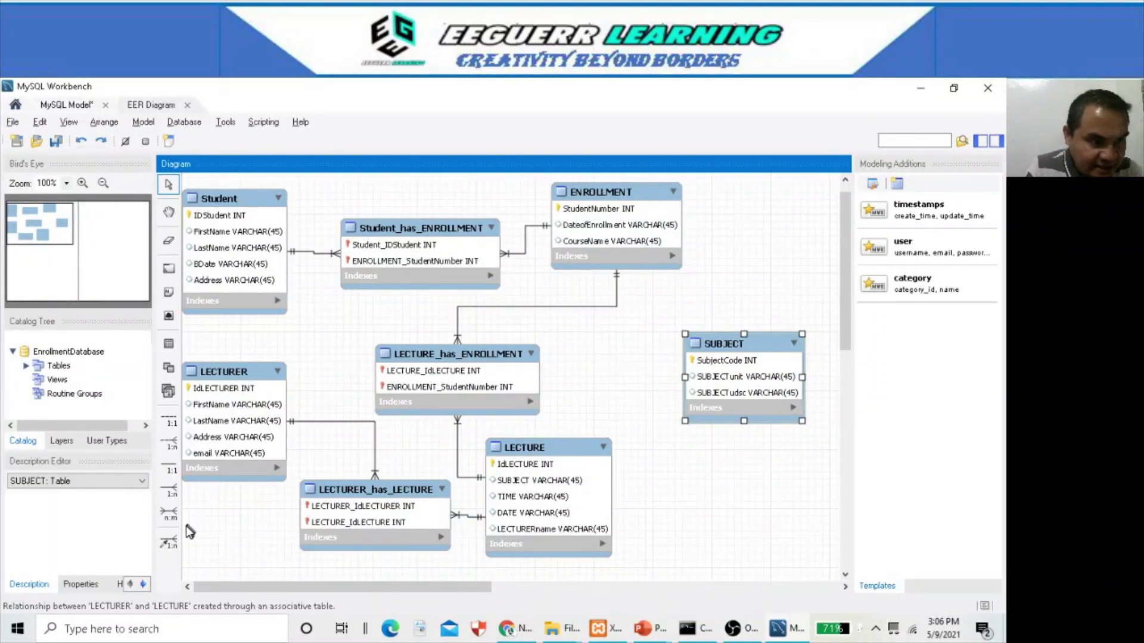
- Join SUBJECT to LECTURE many-to-many with the n:m identifying relationship tool
click(171, 515)
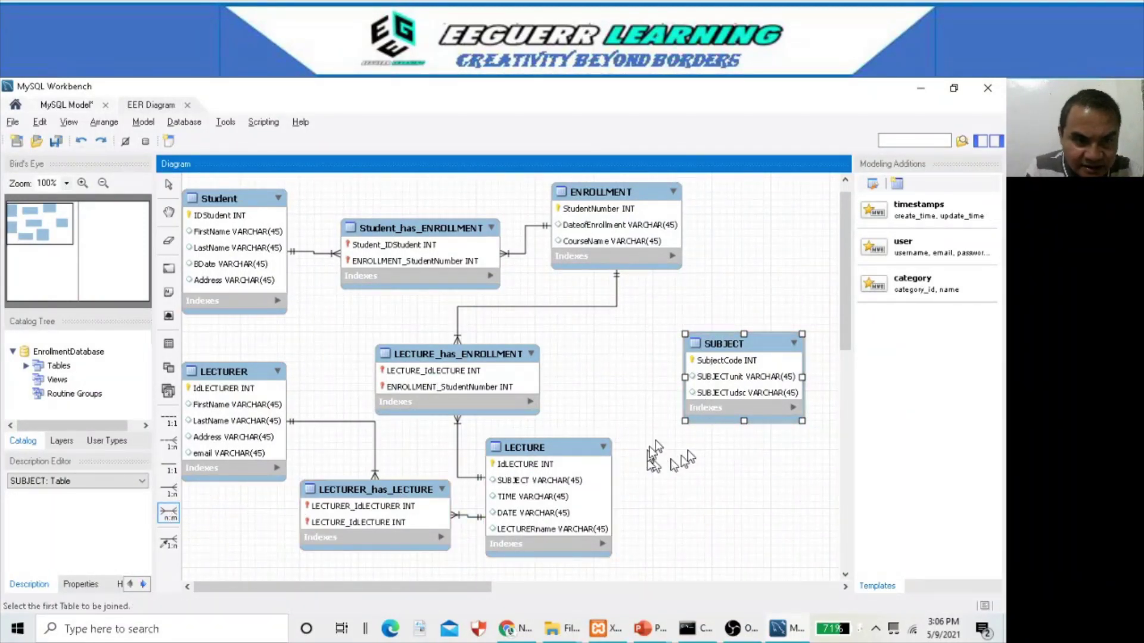
click(739, 365)
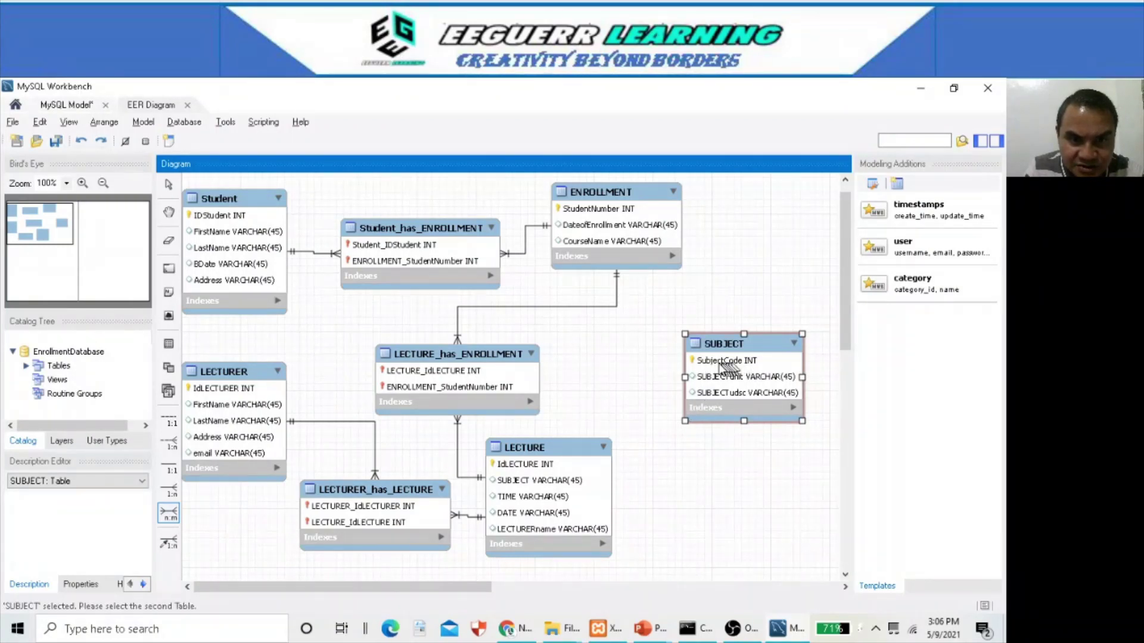
click(560, 466)
- Reposition SUBJECT, SUBJECT_has_LECTURE and LECTURER, then switch to the E-R diagram slide
drag(751, 348, 769, 265)
drag(684, 391, 752, 410)
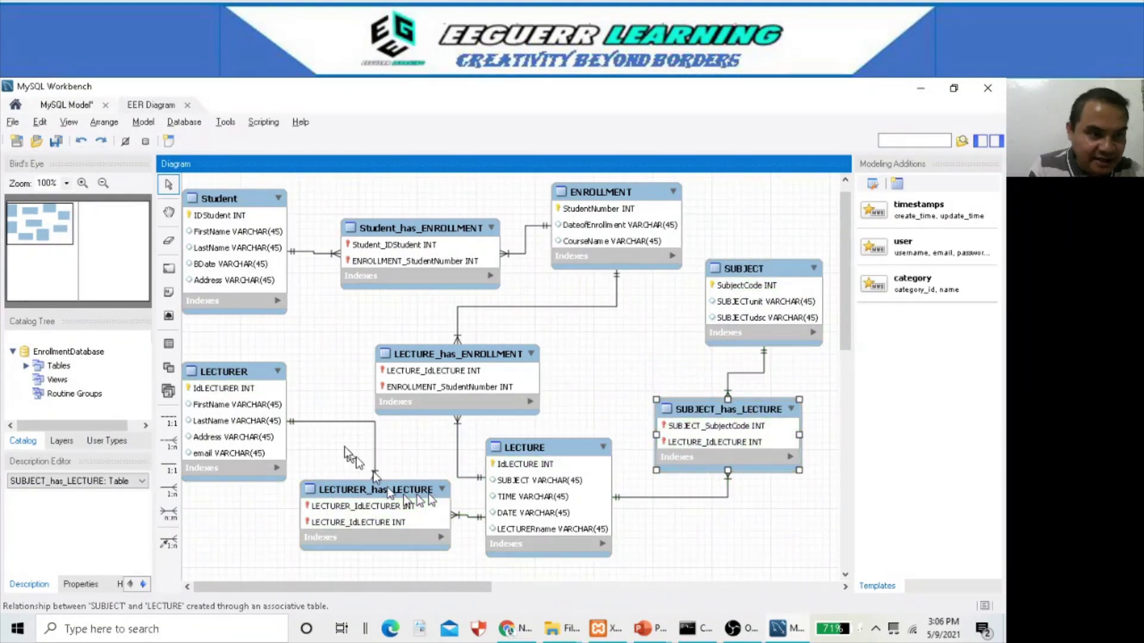
drag(245, 373, 257, 358)
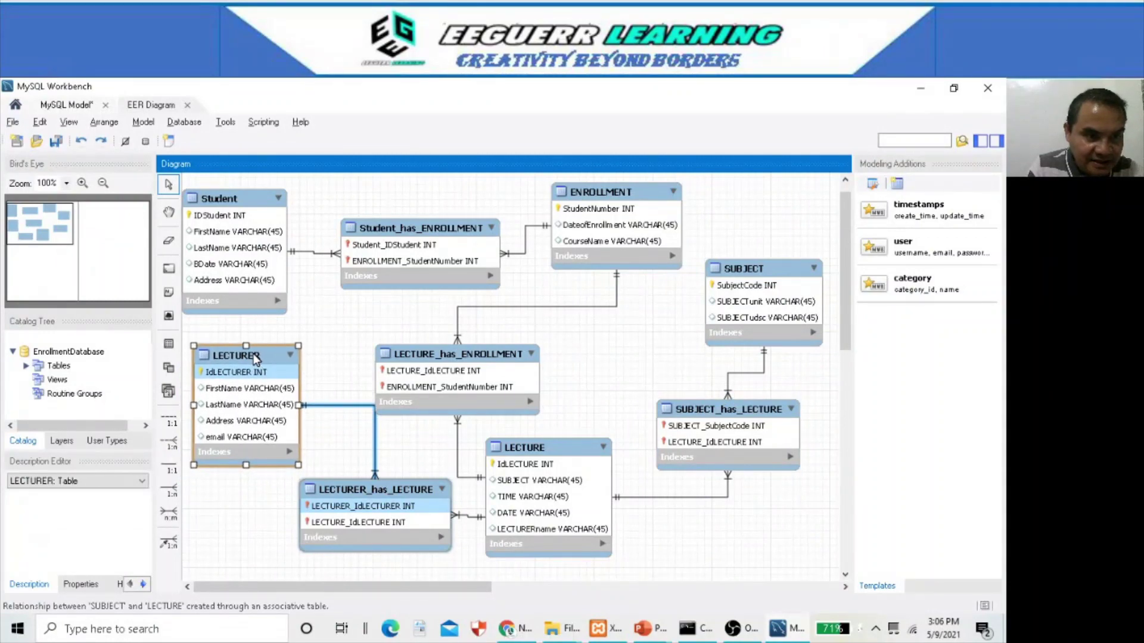
click(720, 541)
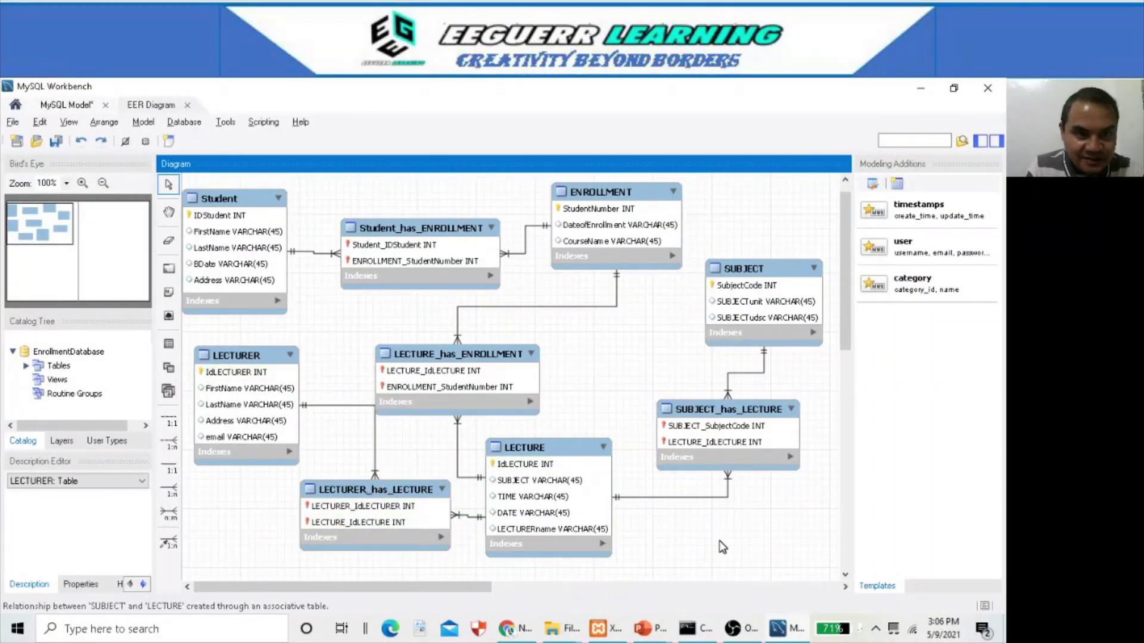
key(alt+Tab)
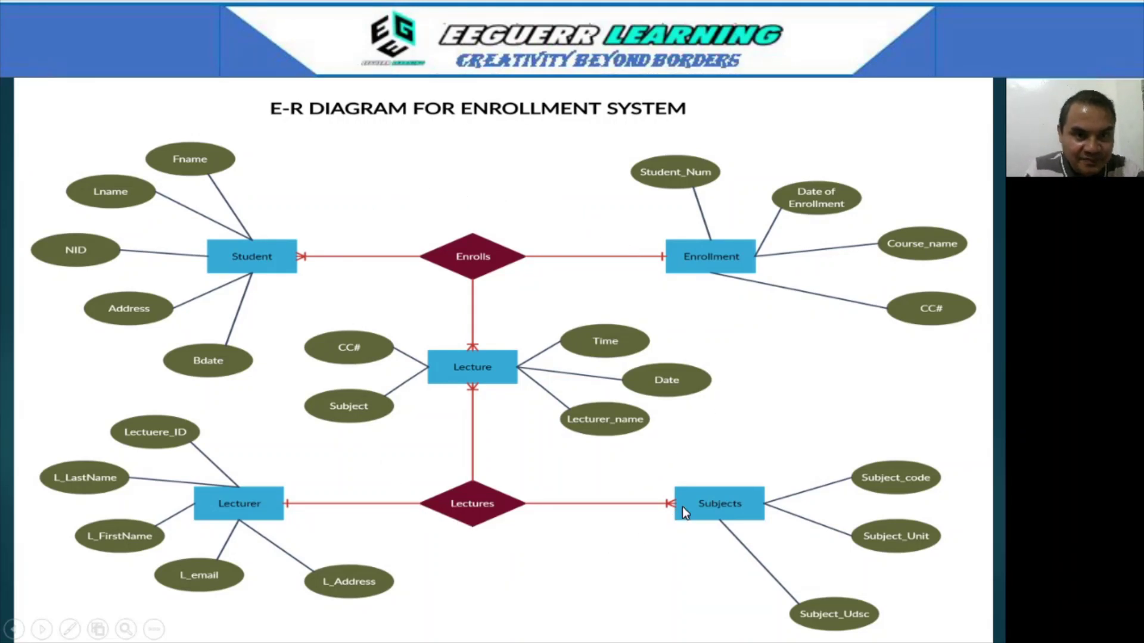
- Switch from the slide show back to the MySQL Workbench EER diagram
key(alt+Tab)
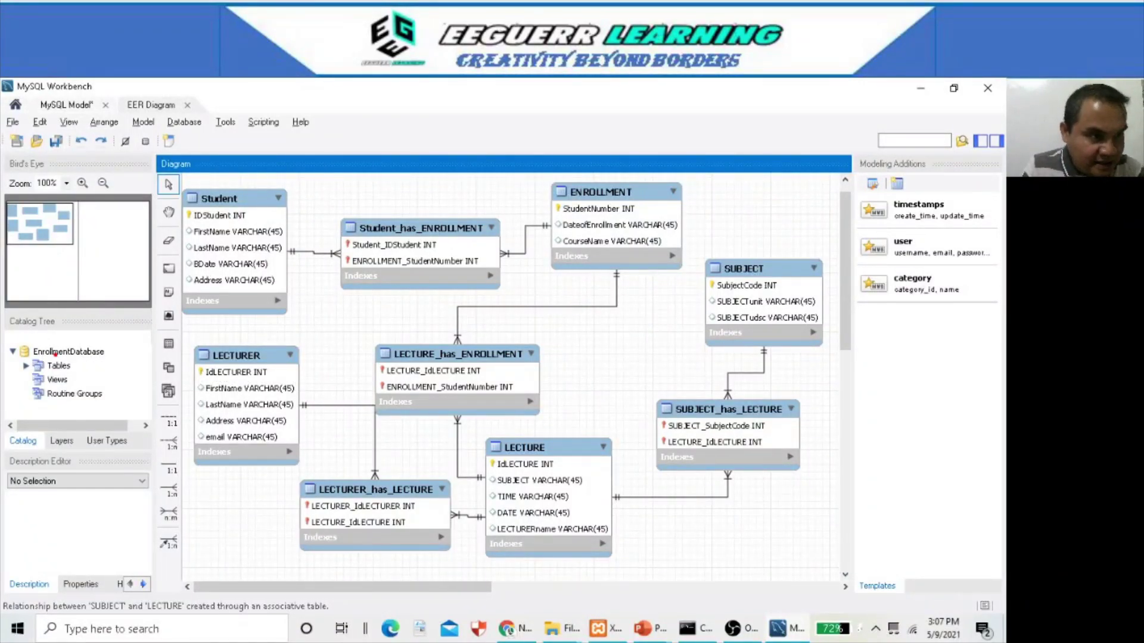
- Circle the EnrollmentDatabase schema in the Catalog Tree, clear the mark, and bring up XAMPP
mouse_move(52, 358)
mouse_down()
mouse_move(99, 366)
mouse_move(69, 337)
mouse_up()
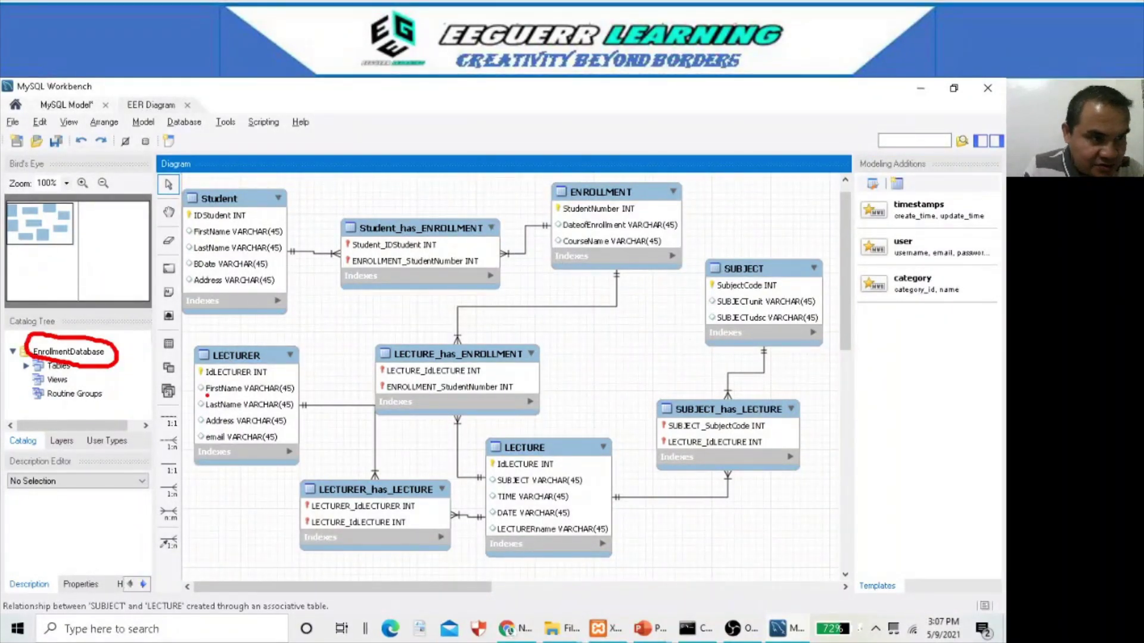
key(Escape)
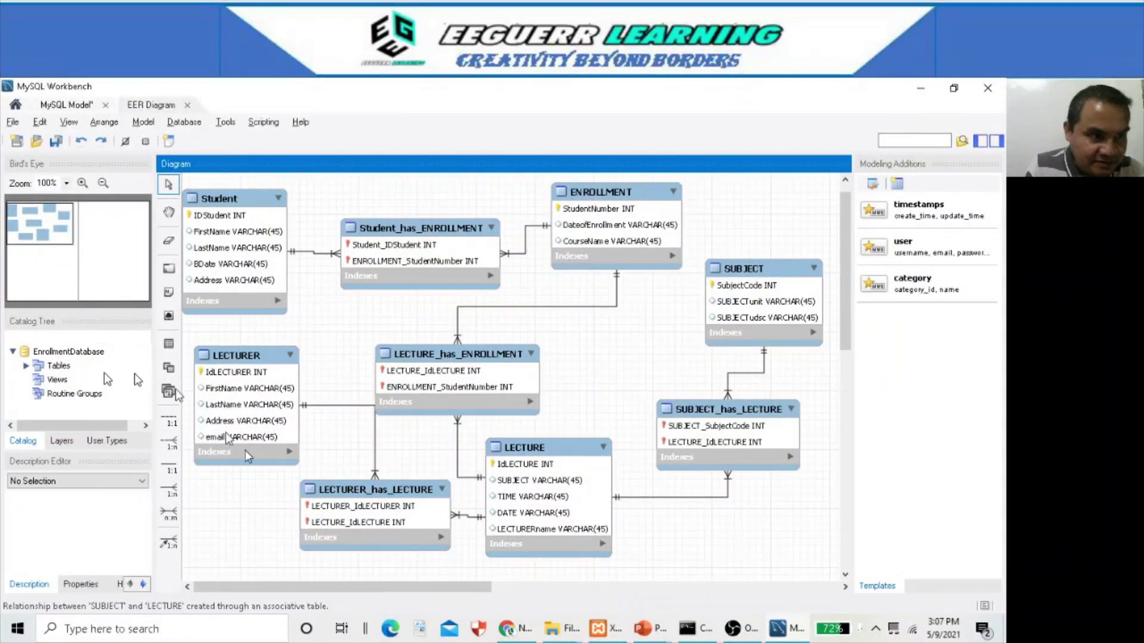
click(620, 633)
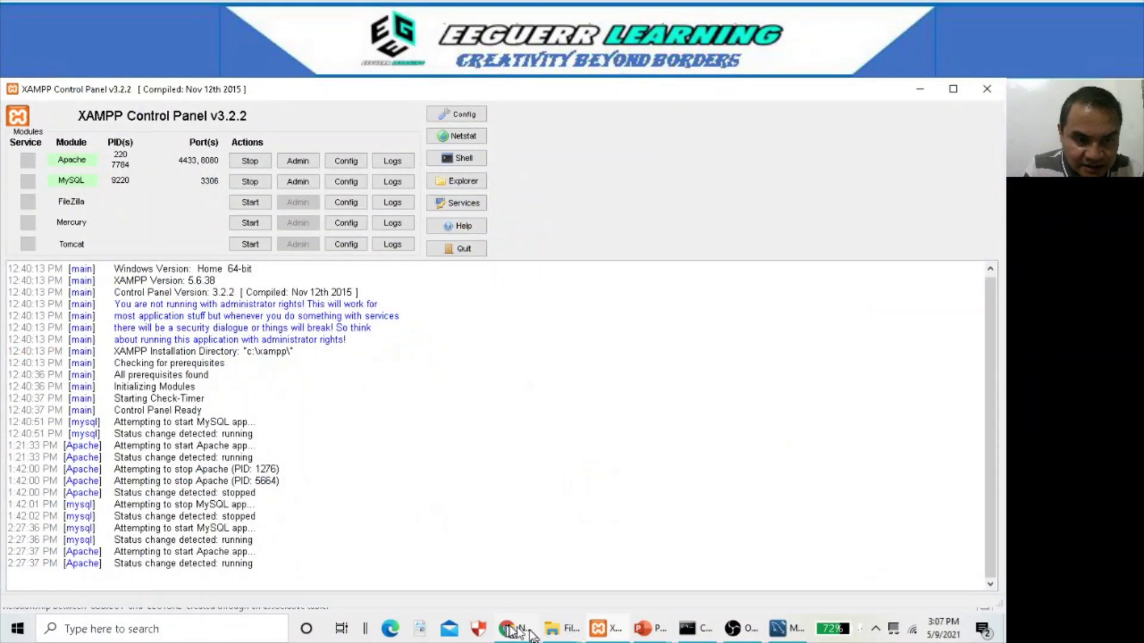
- Load localhost:8080 in Chrome and open phpMyAdmin from the XAMPP dashboard
click(511, 633)
click(377, 117)
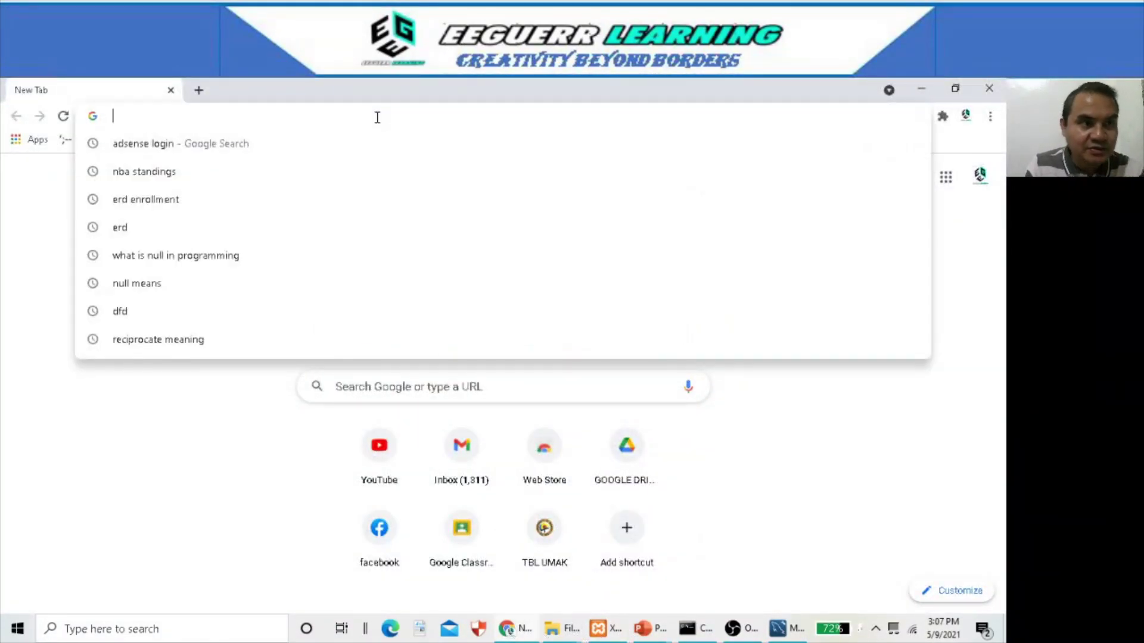
text(localhost:8080)
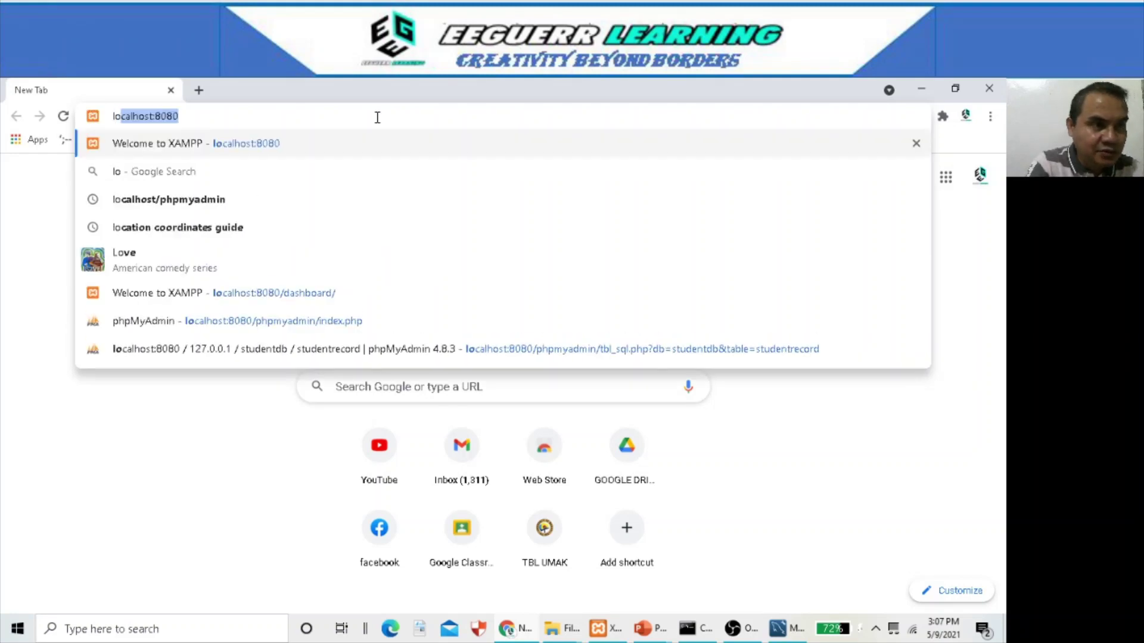
key(Return)
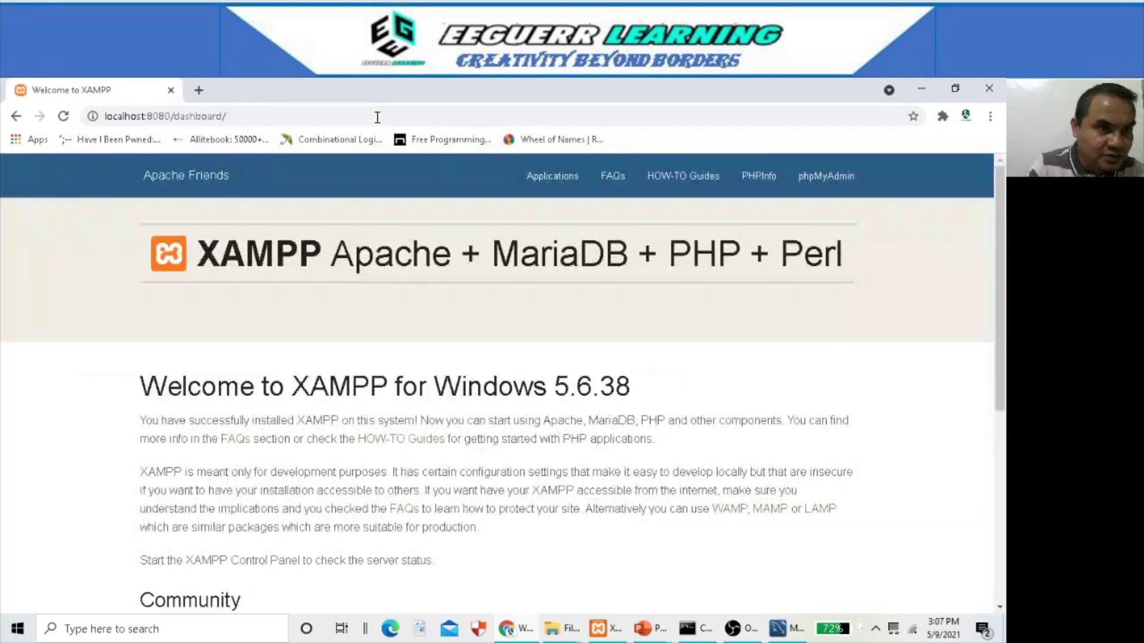
click(840, 186)
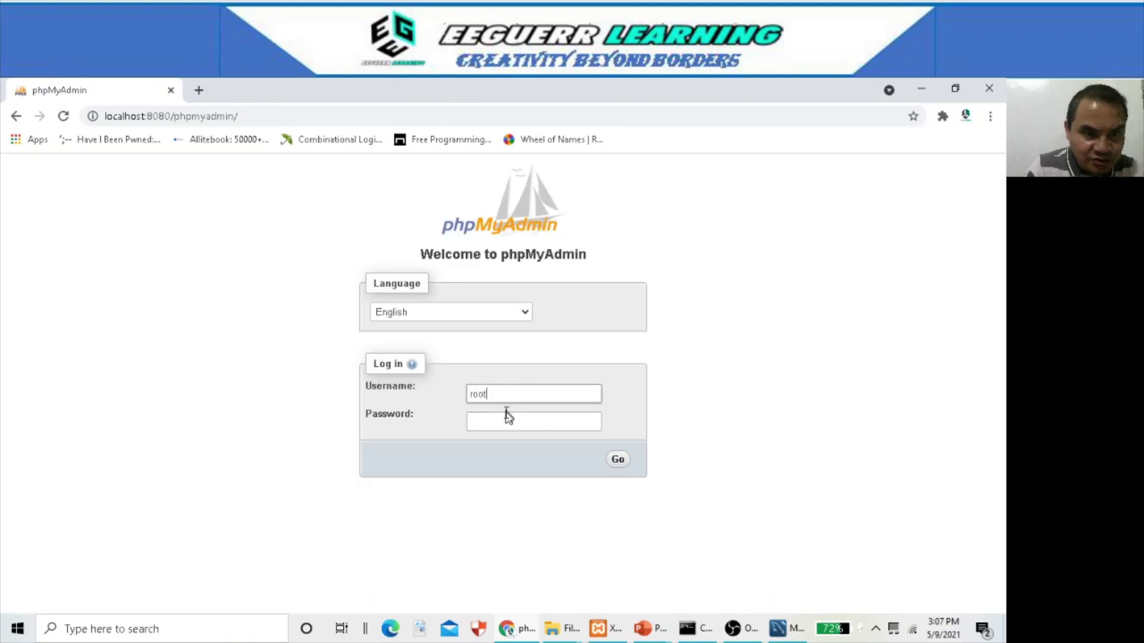
- Log into phpMyAdmin with the account password, dismiss Chrome's warning, and open the Databases list
click(506, 414)
text(root)
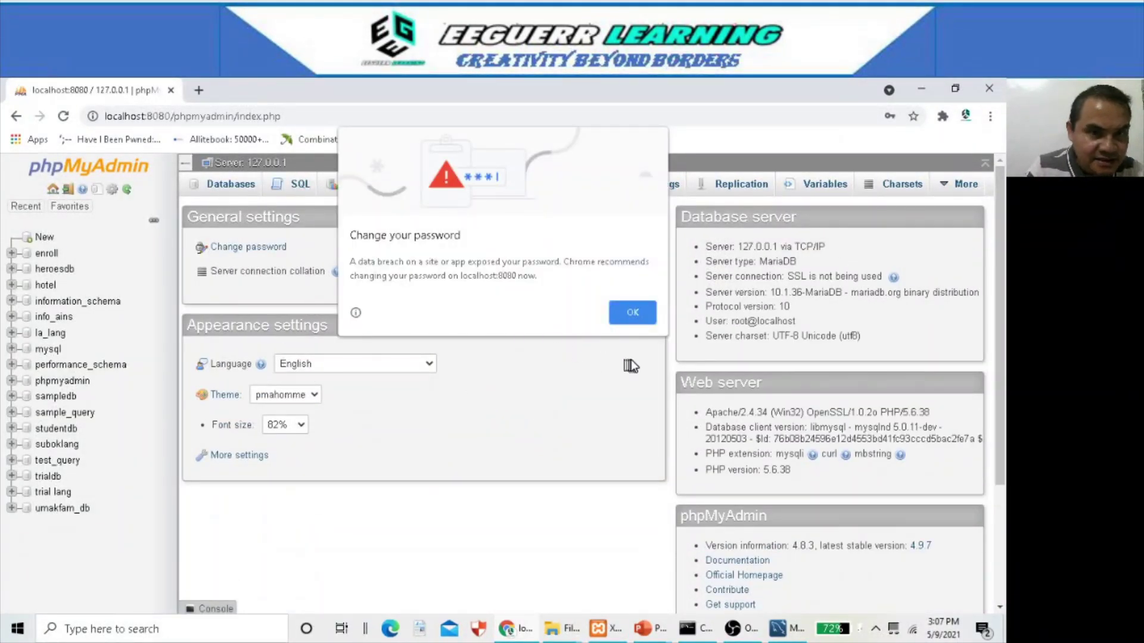
click(631, 316)
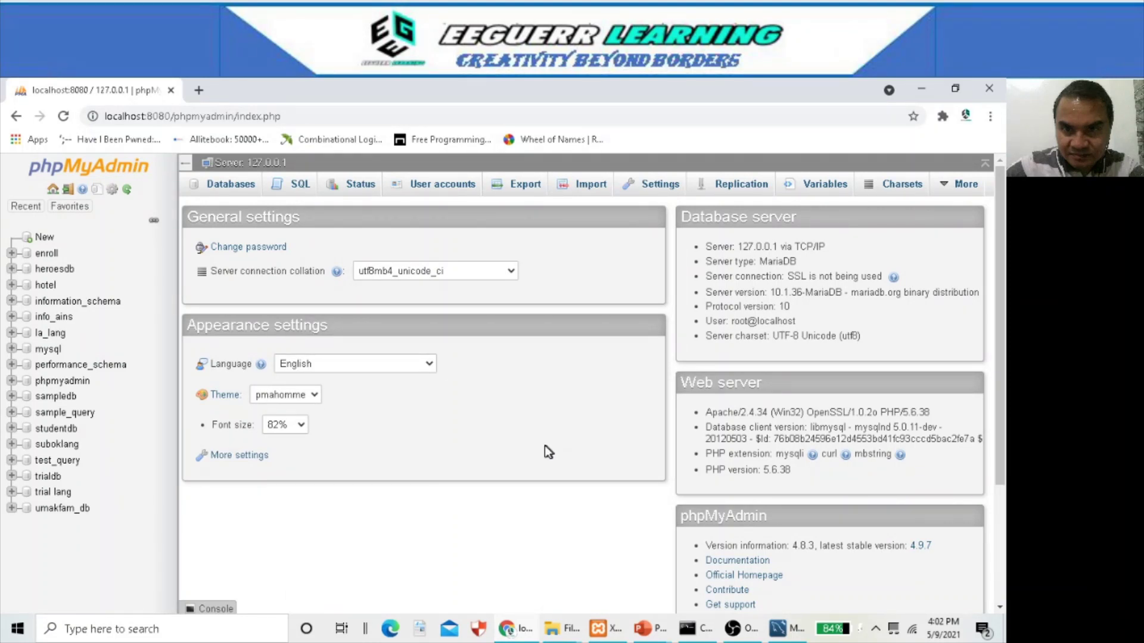
click(42, 237)
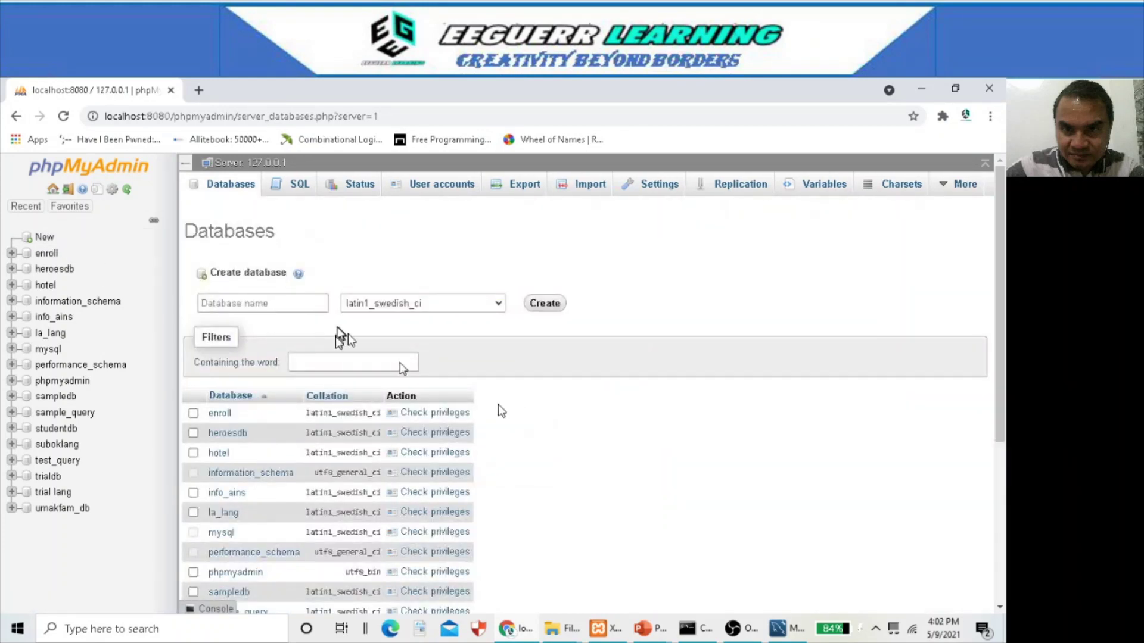
click(293, 362)
click(263, 302)
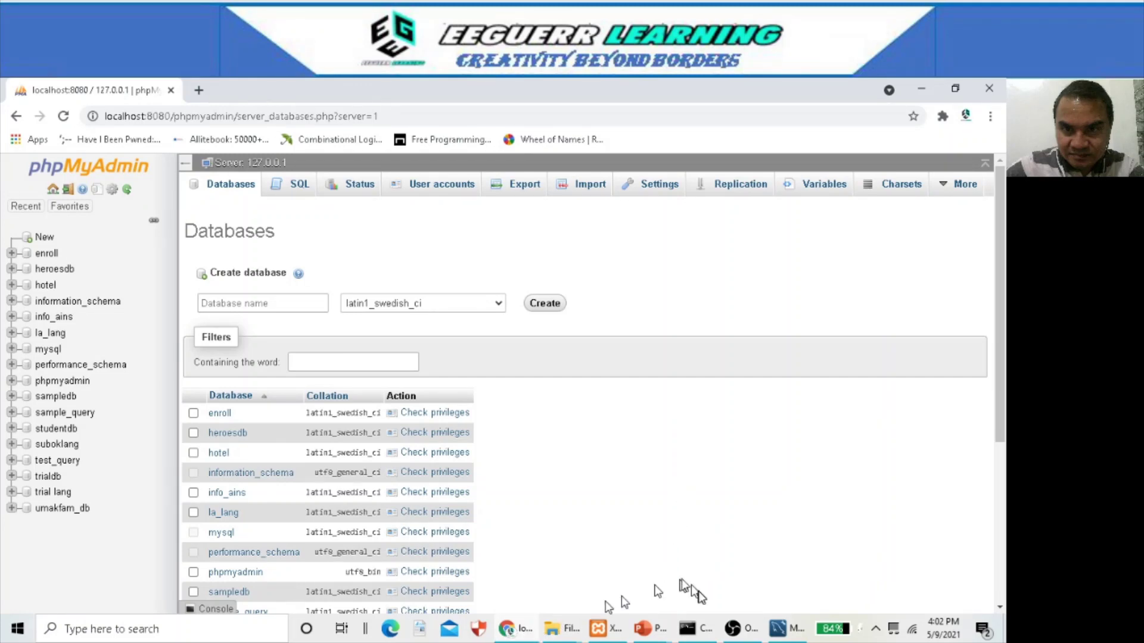
- Open the EnrollmentDatabase schema editor in Workbench, showing utf8 charset with utf8_bin collation
click(779, 629)
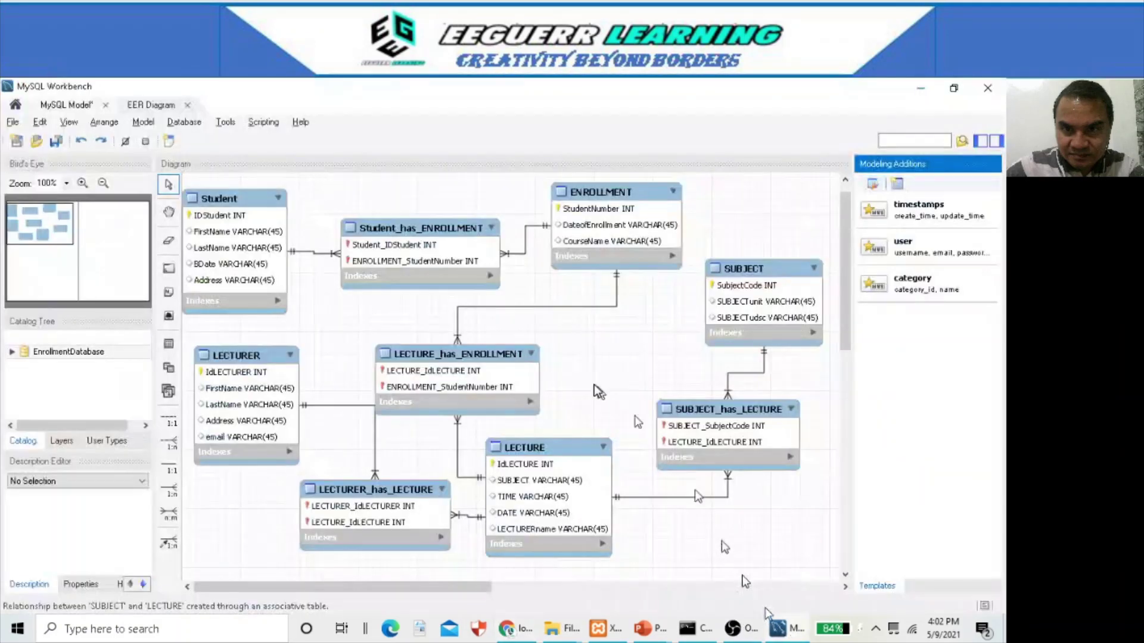
click(77, 356)
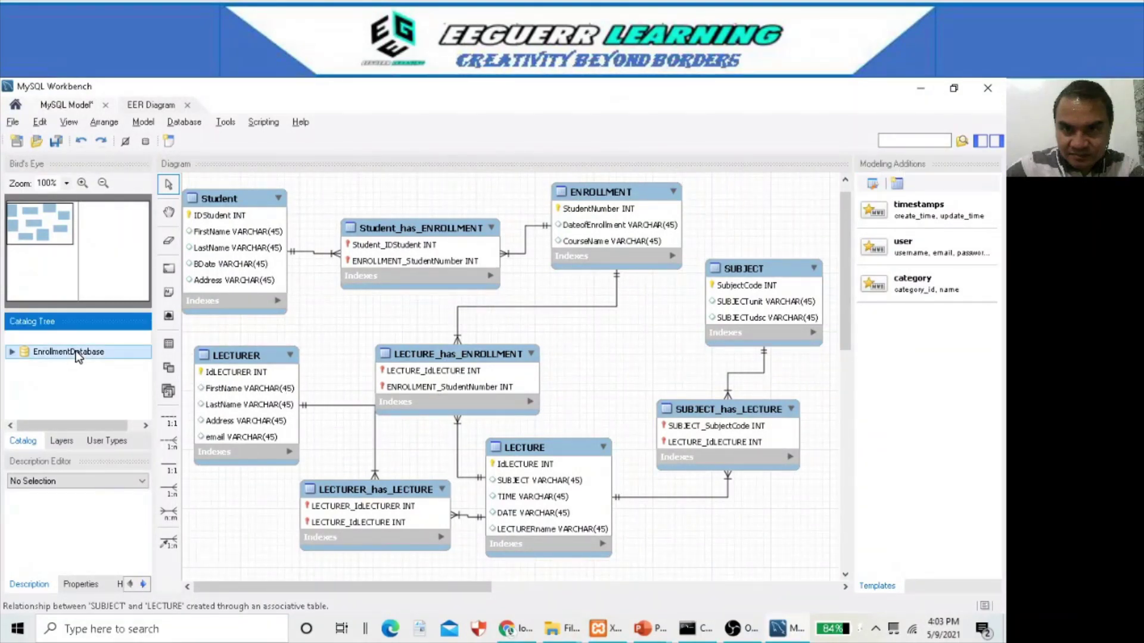
double_click(77, 353)
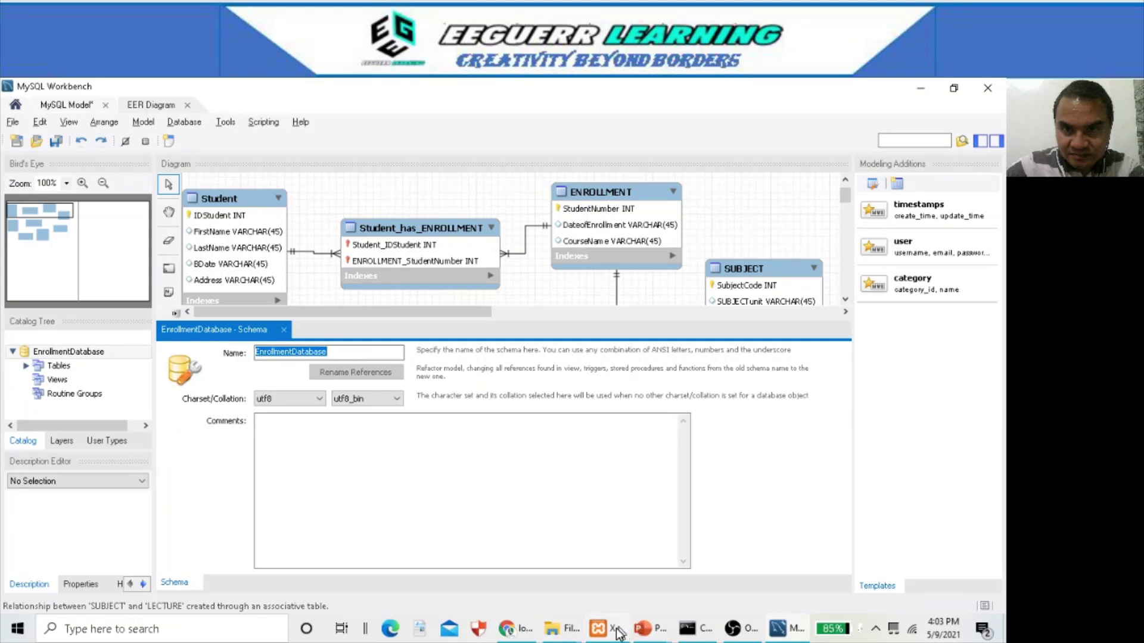
- Create a database named EnrollmentDatabase on phpMyAdmin's Databases page
click(523, 628)
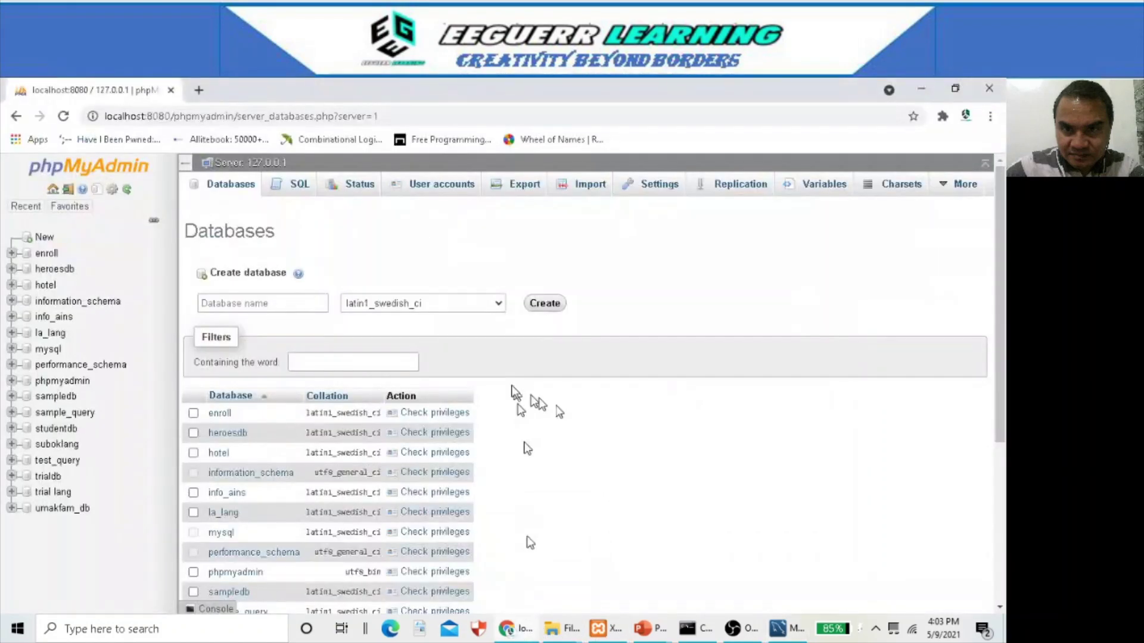
click(265, 303)
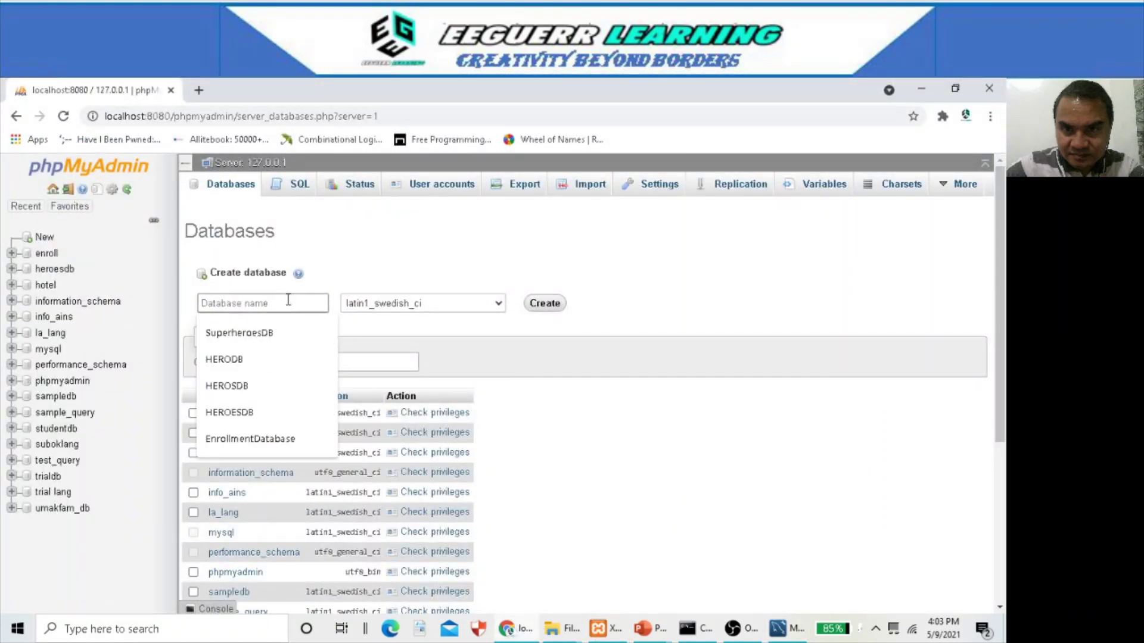
key(Up)
key(Return)
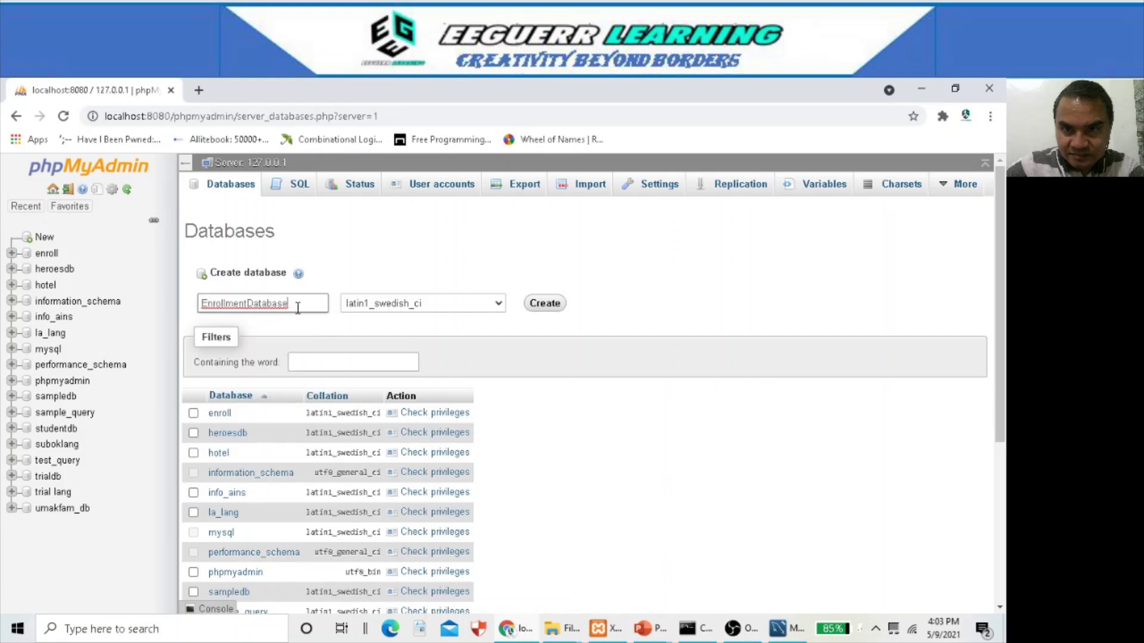
click(547, 307)
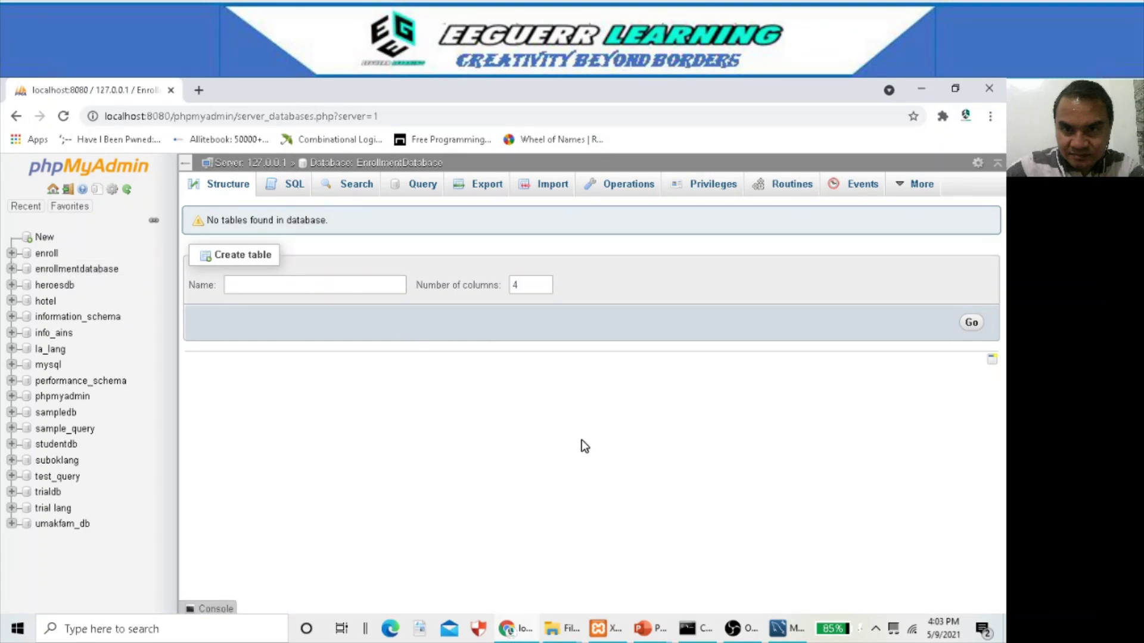
- Run 'show databases;' at the MariaDB prompt and confirm enrollmentdatabase appears among 18 rows
click(707, 627)
scroll(546, 408, down, 3)
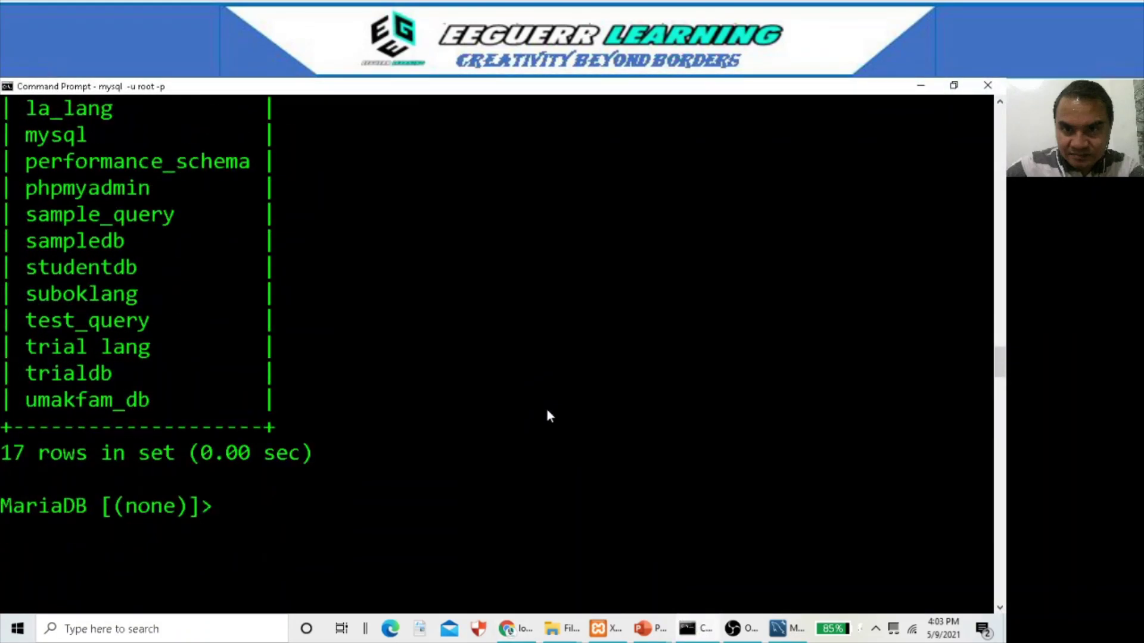
scroll(549, 416, down, 3)
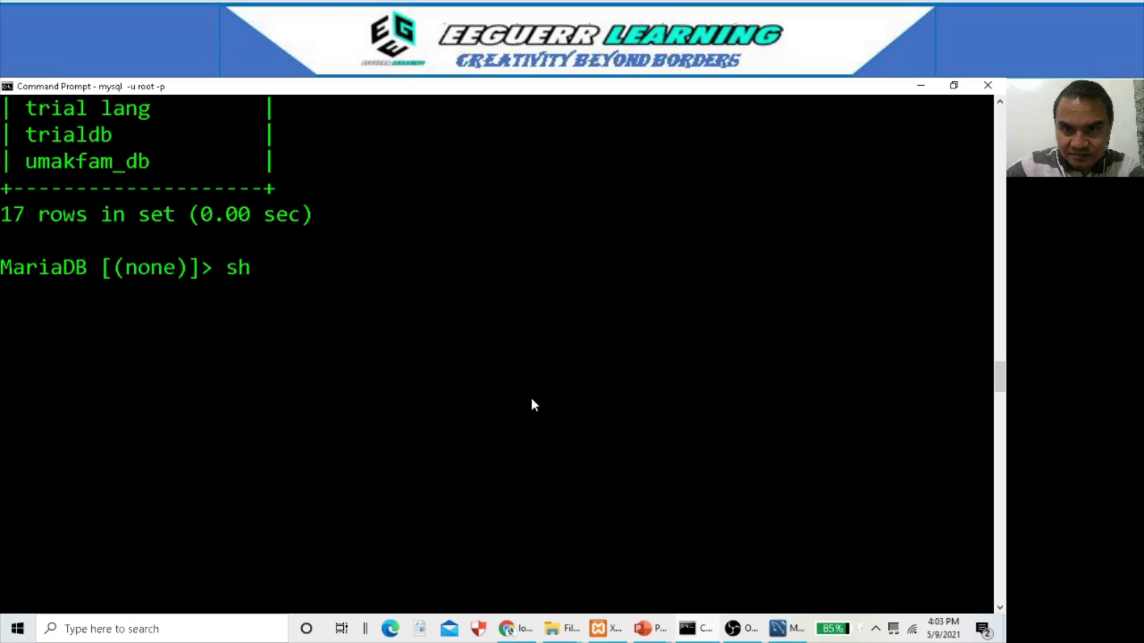
text(show databases;)
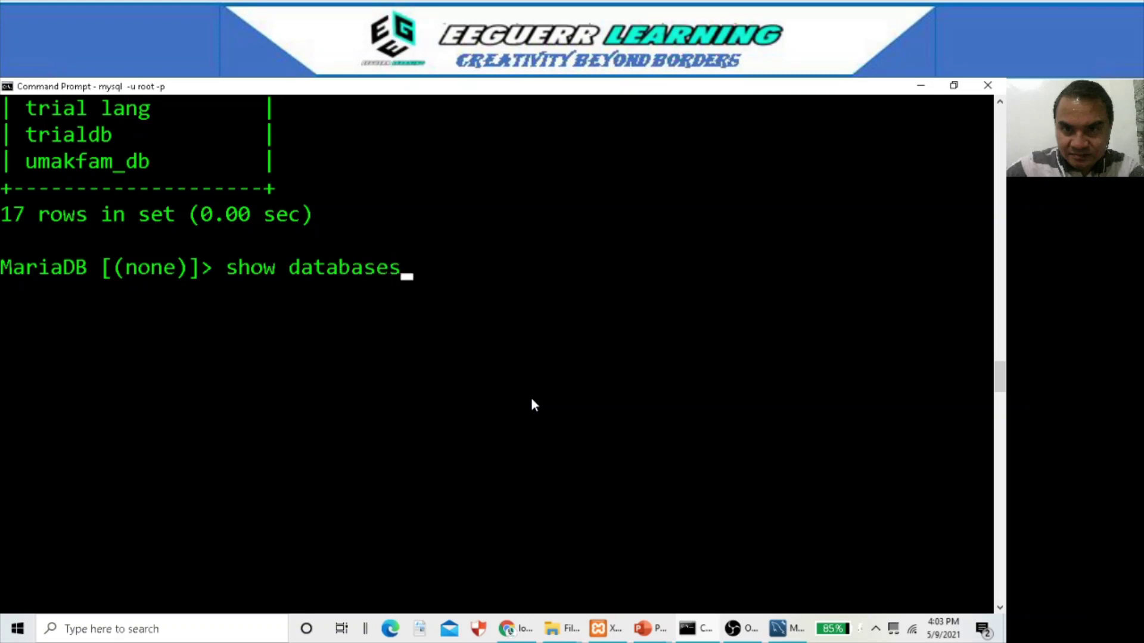
key(Return)
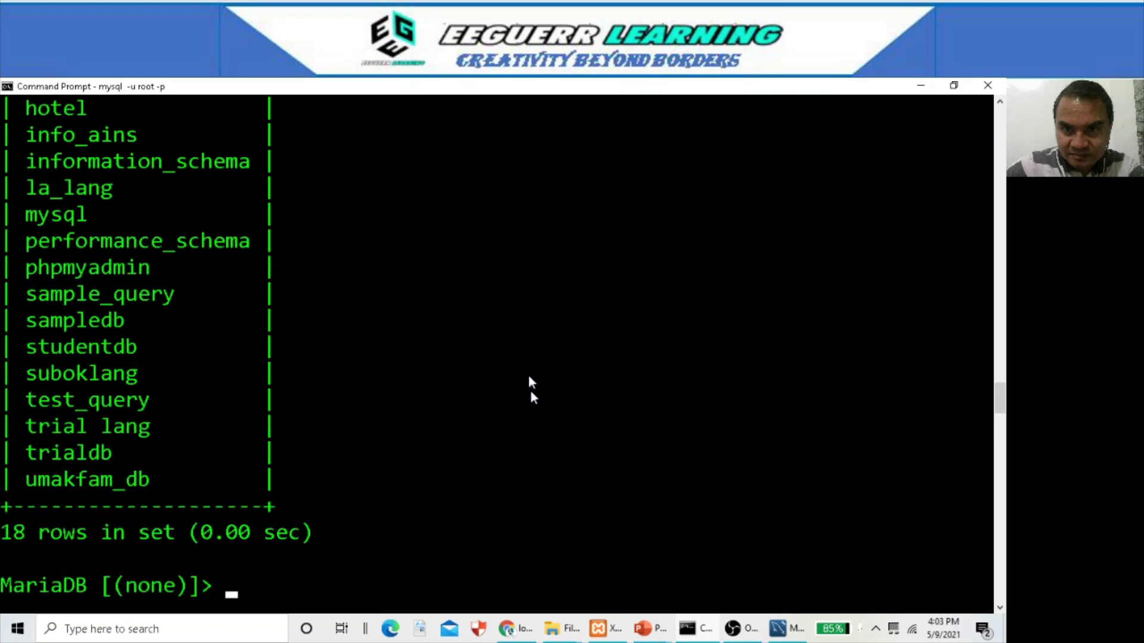
scroll(566, 436, up, 3)
scroll(549, 435, down, 1)
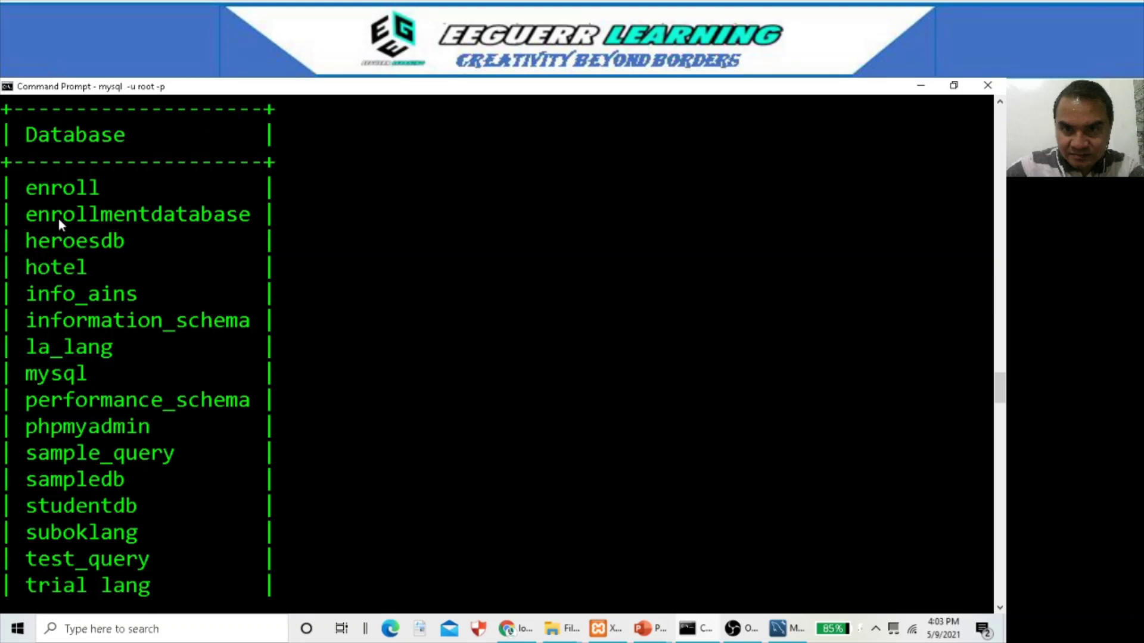
scroll(399, 351, down, 3)
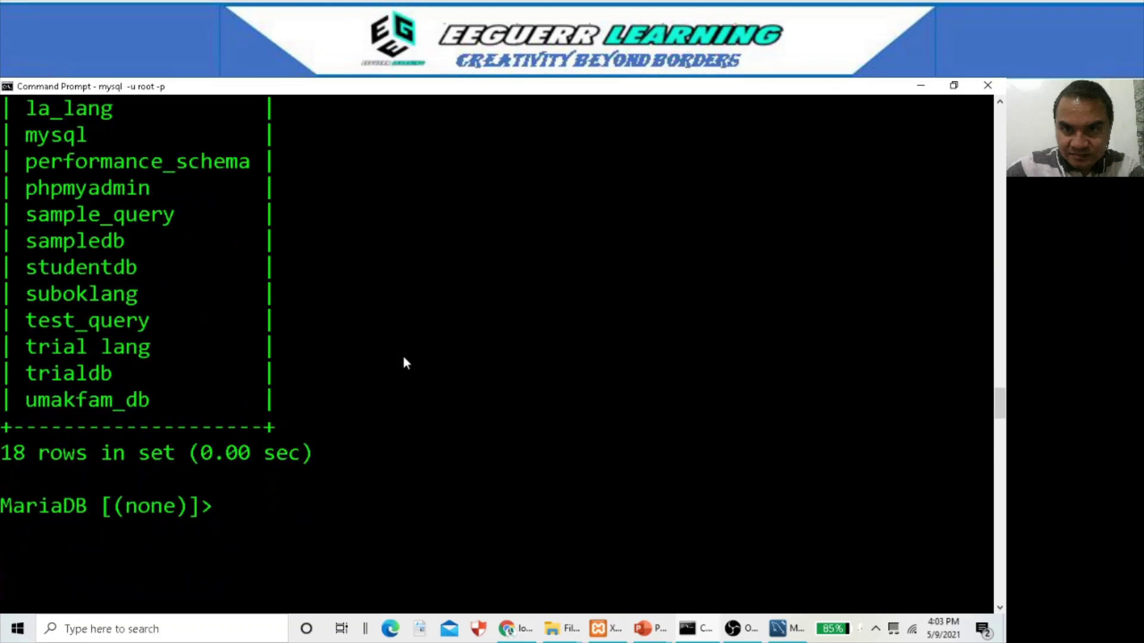
key(alt+Tab)
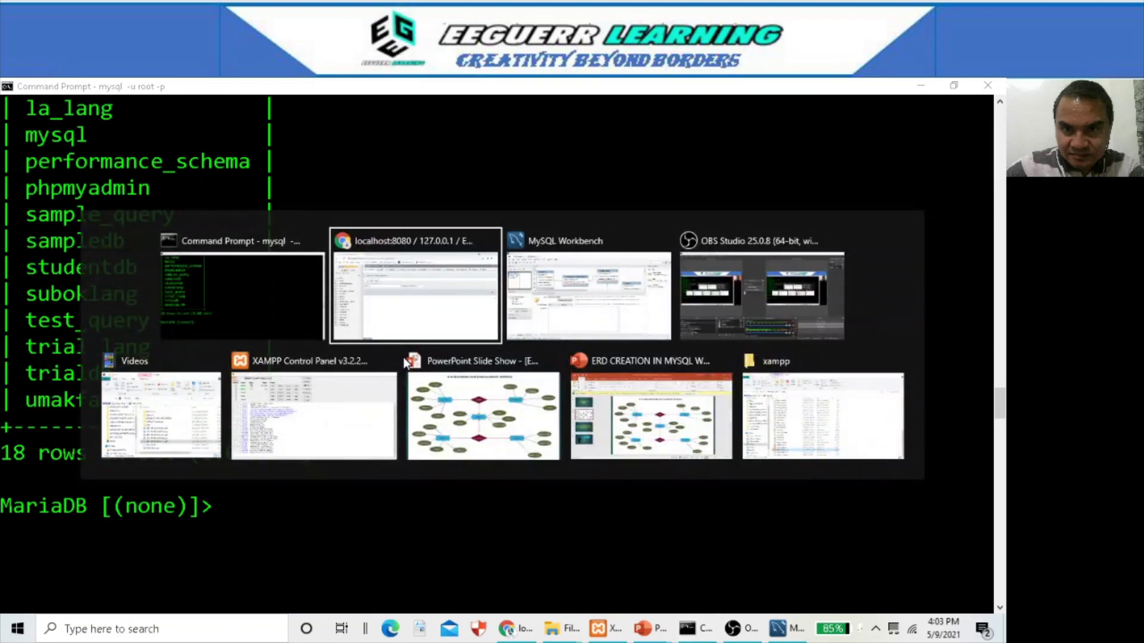
- Close the schema editor and start Forward Engineer with the saved localhost connection
key(alt+Tab)
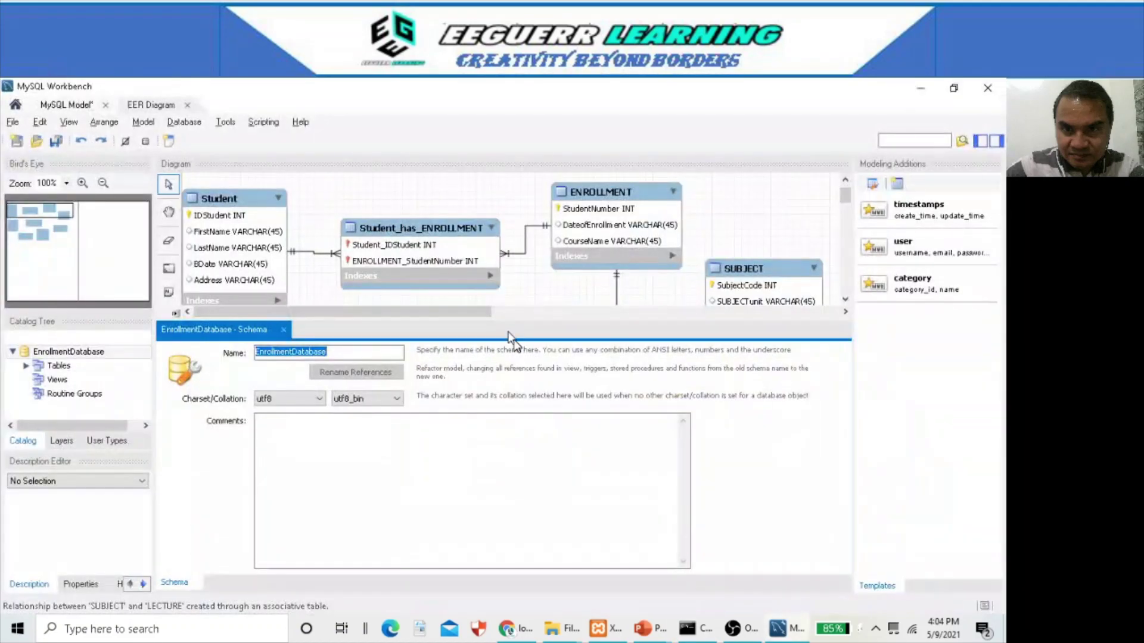
click(284, 329)
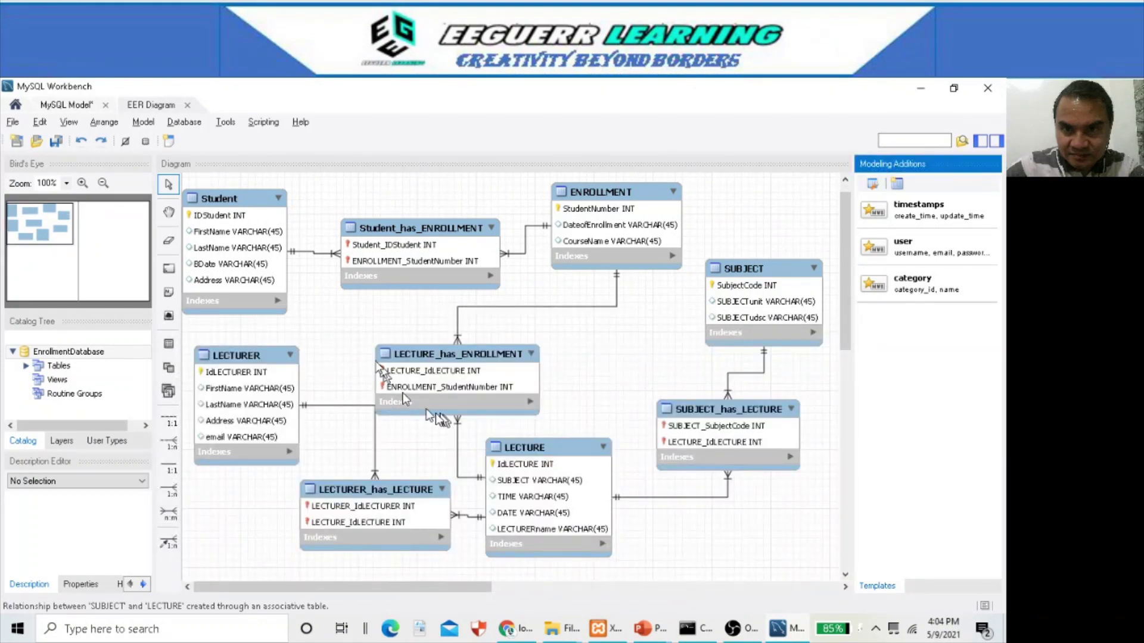
click(184, 123)
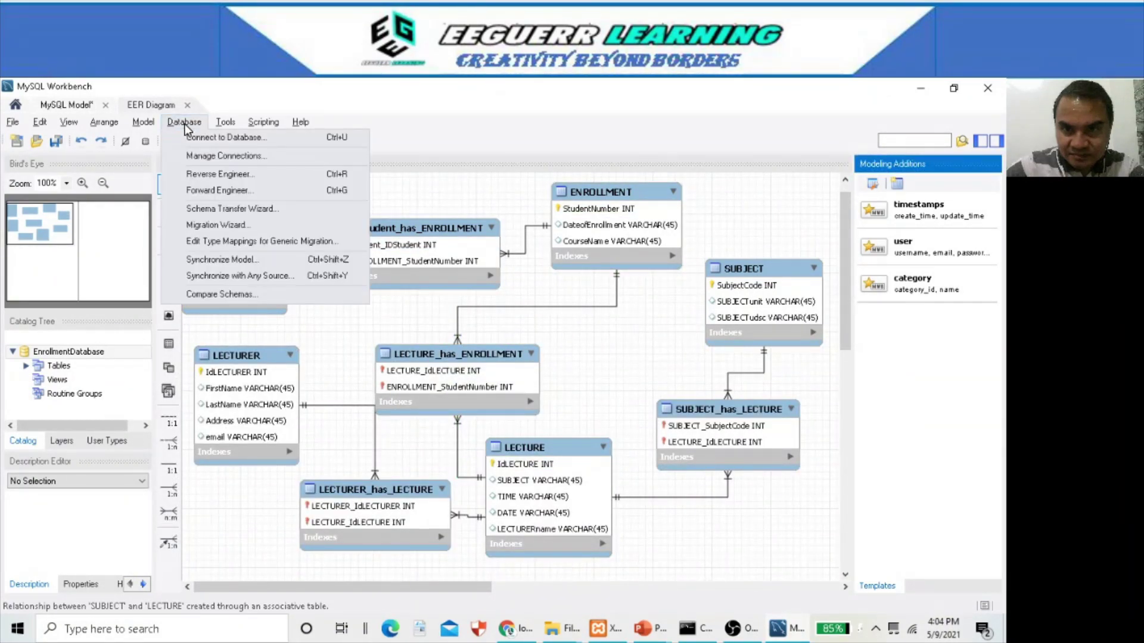
click(223, 191)
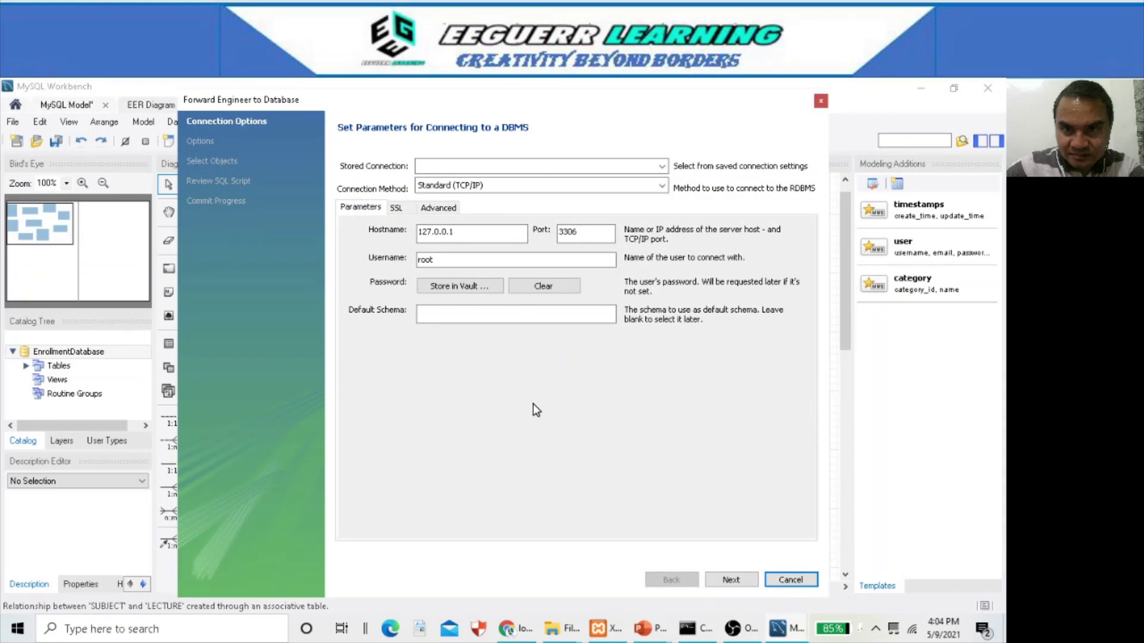
click(567, 167)
click(537, 195)
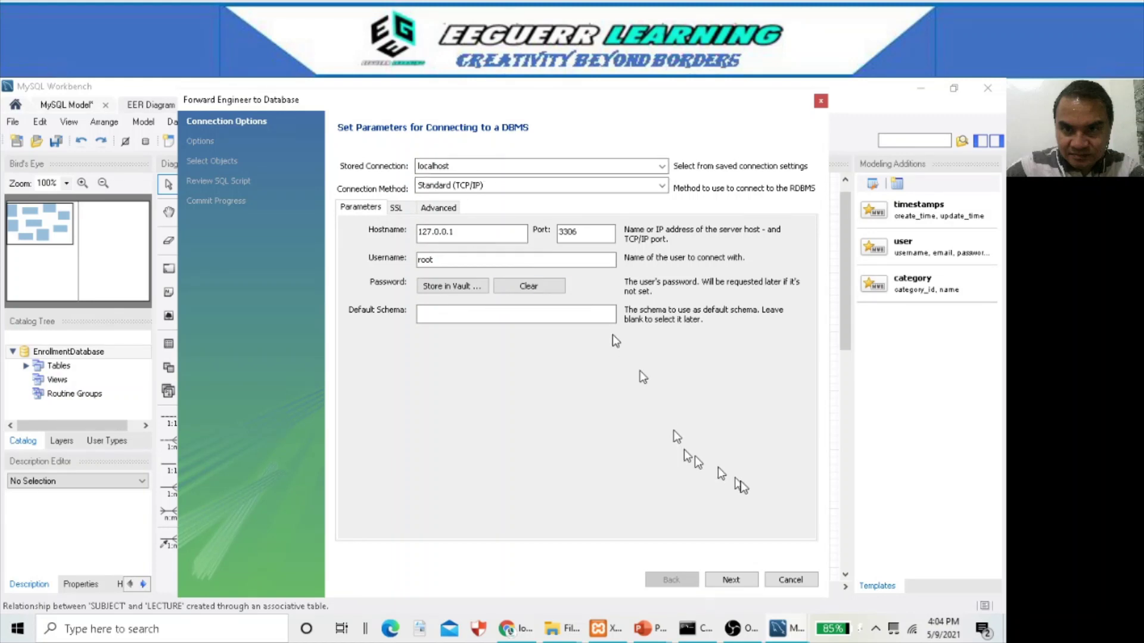
- Pass the wizard options, connect with the password, review the SQL script, and execute it
click(731, 581)
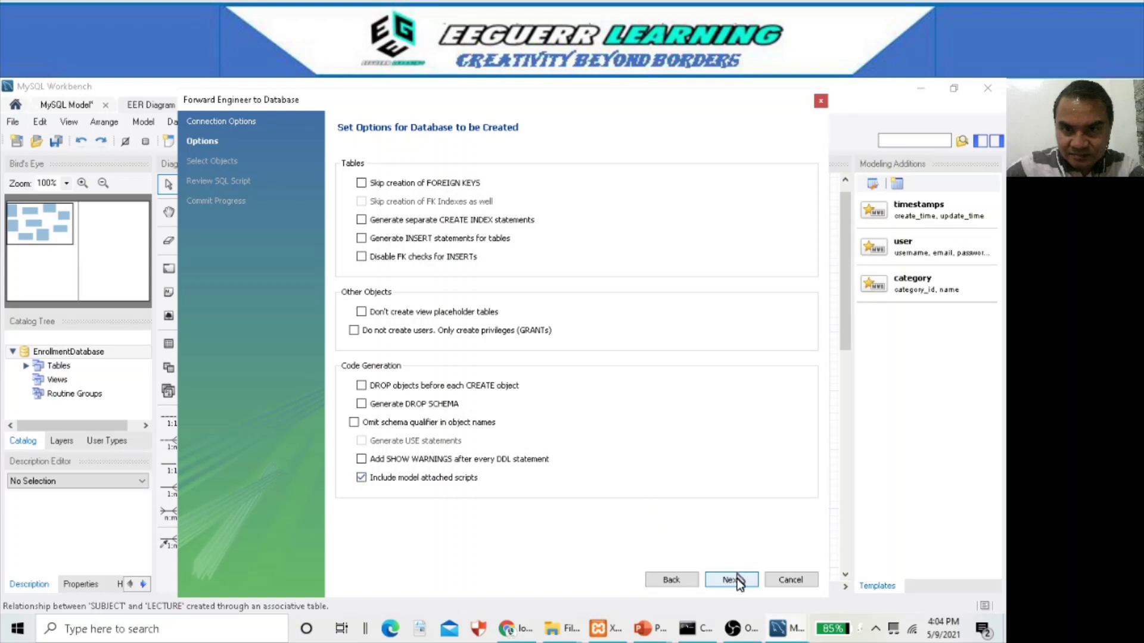
click(731, 580)
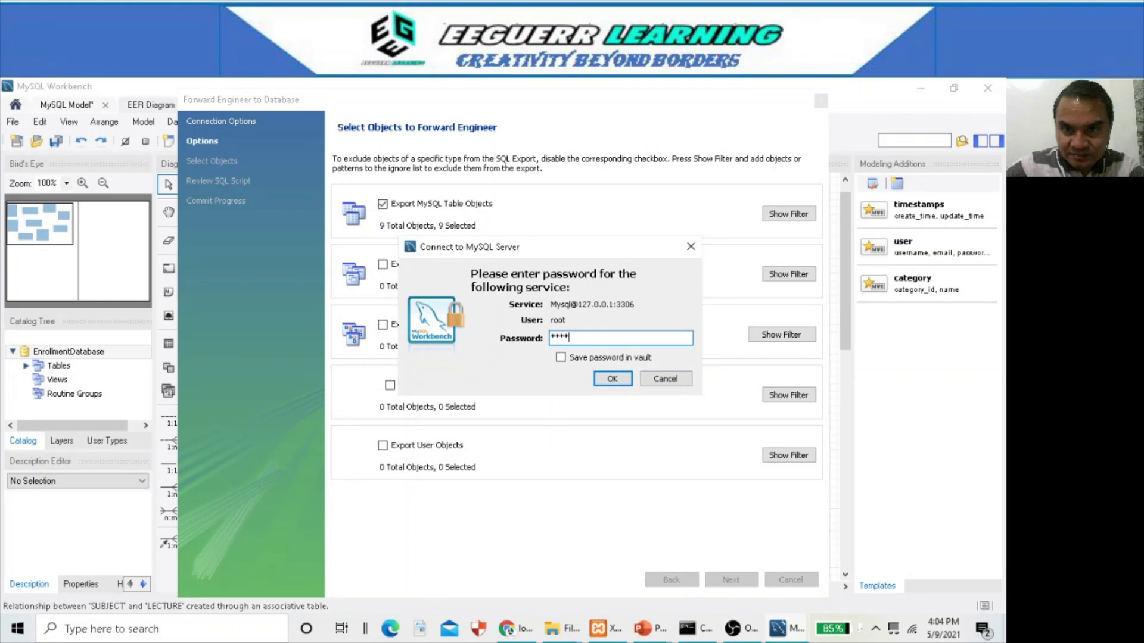
click(612, 379)
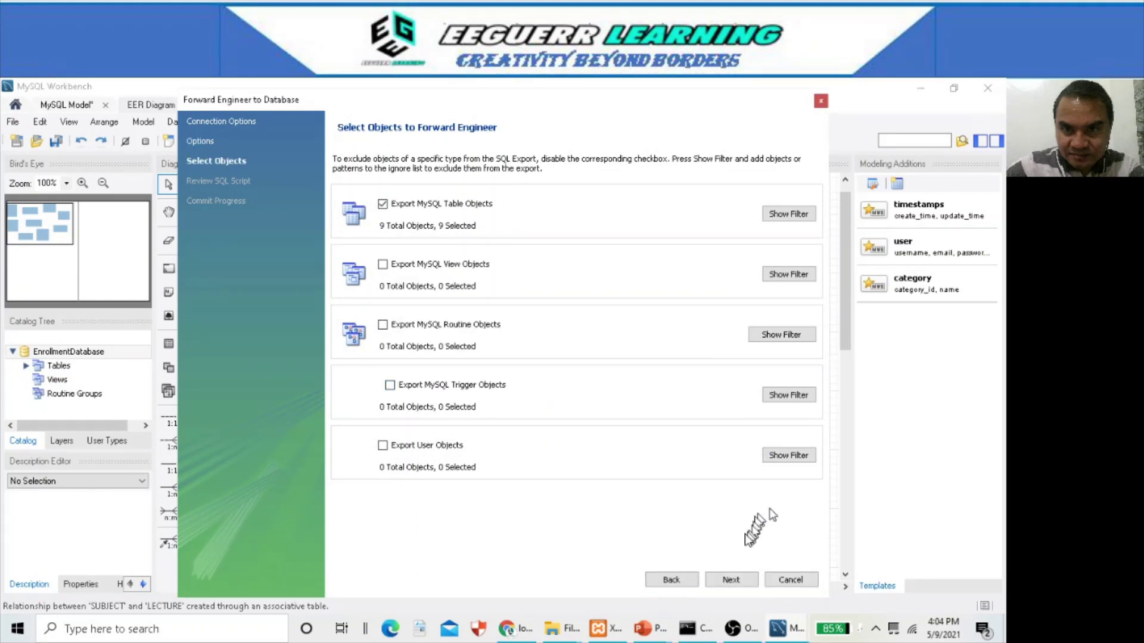
click(733, 579)
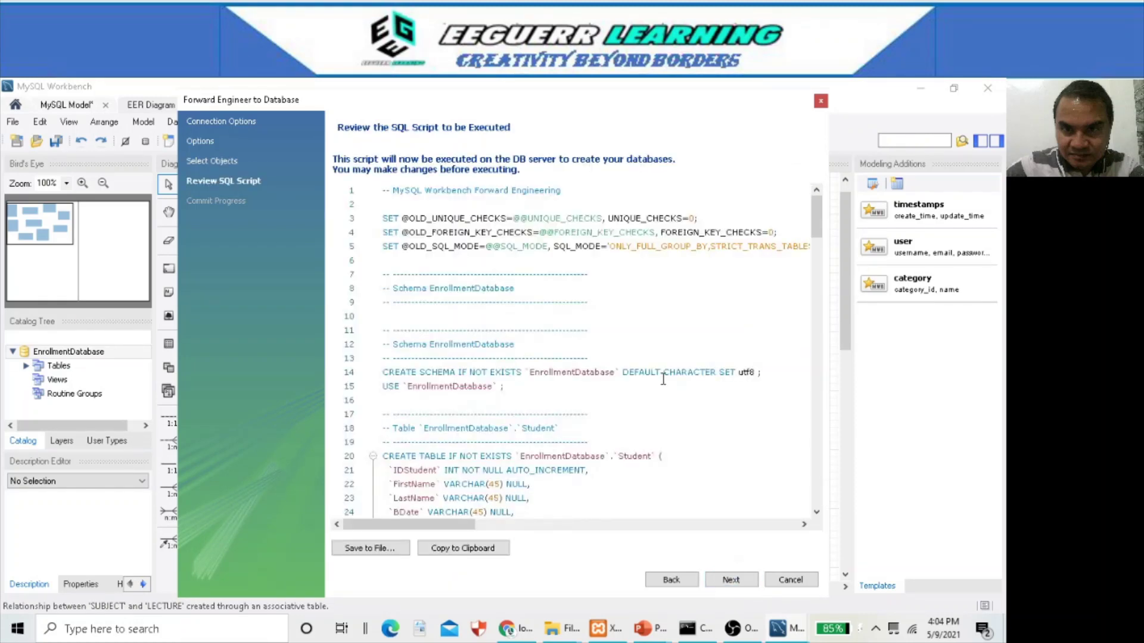
scroll(659, 380, down, 2)
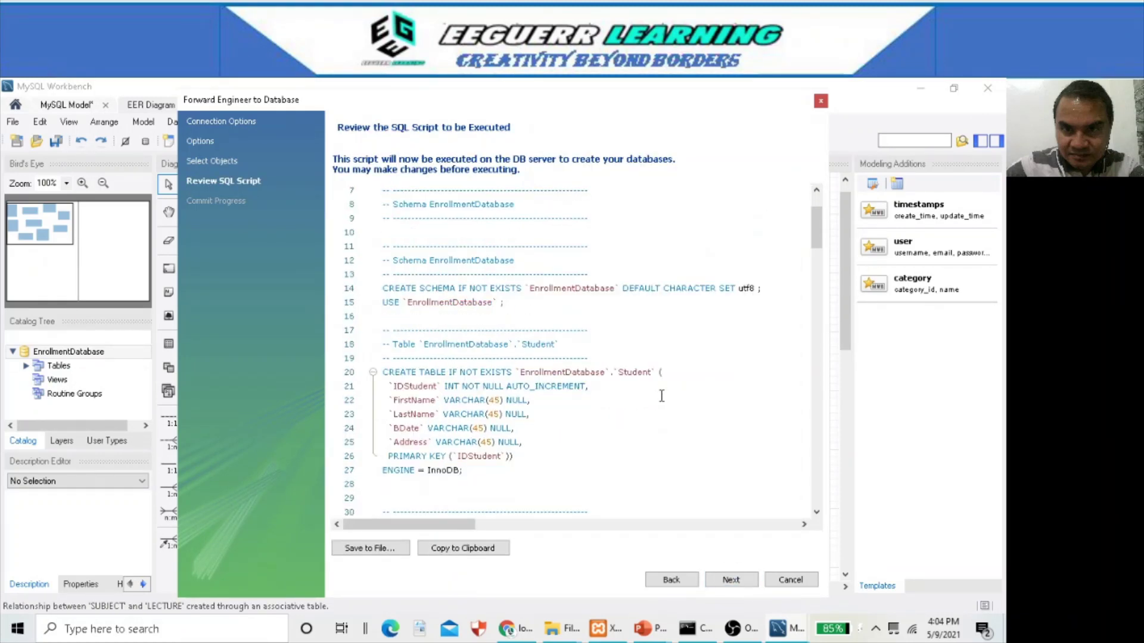
click(734, 578)
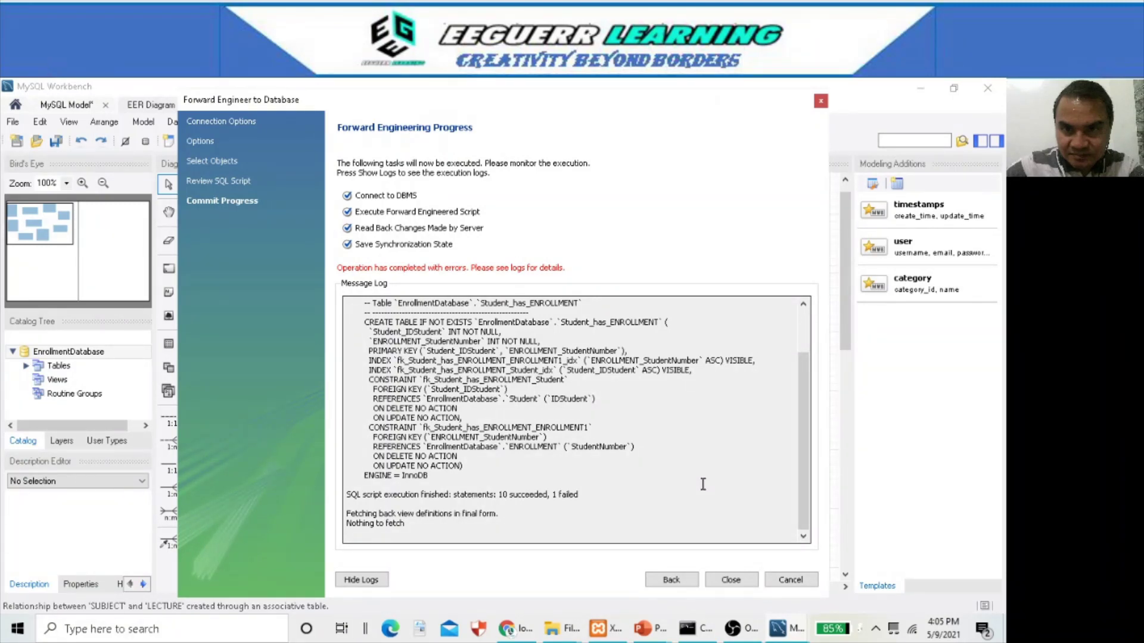
- Close the forward-engineering wizard after its run of 10 succeeded and 1 failed statements
click(731, 580)
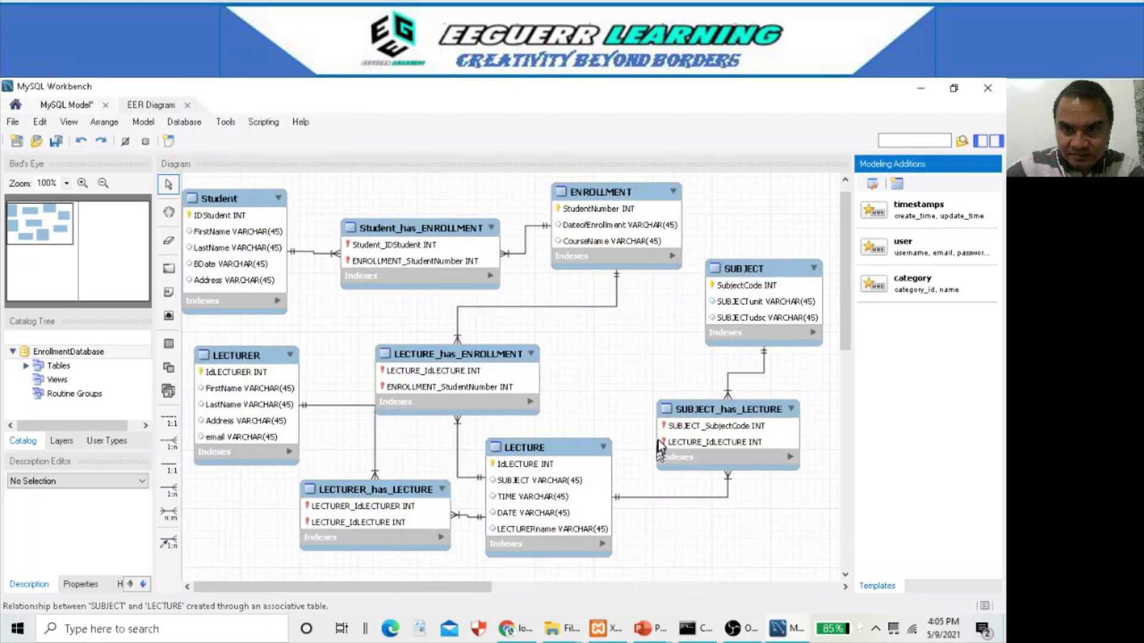
- In phpMyAdmin, open the Structure view of the enrollment table in enrollmentdatabase
click(518, 631)
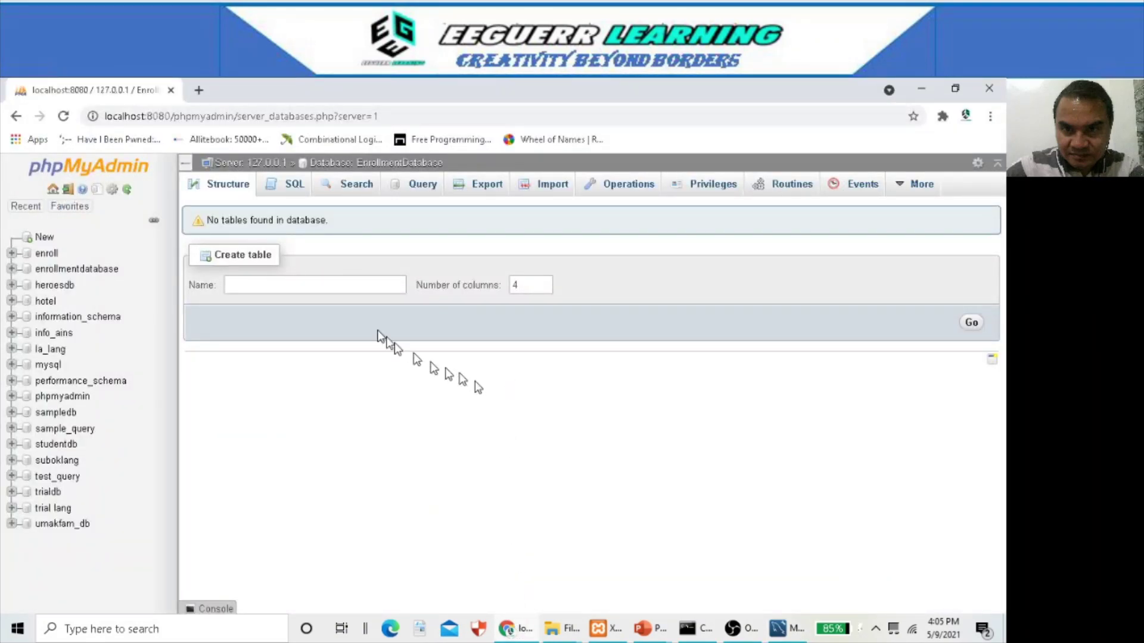
click(67, 274)
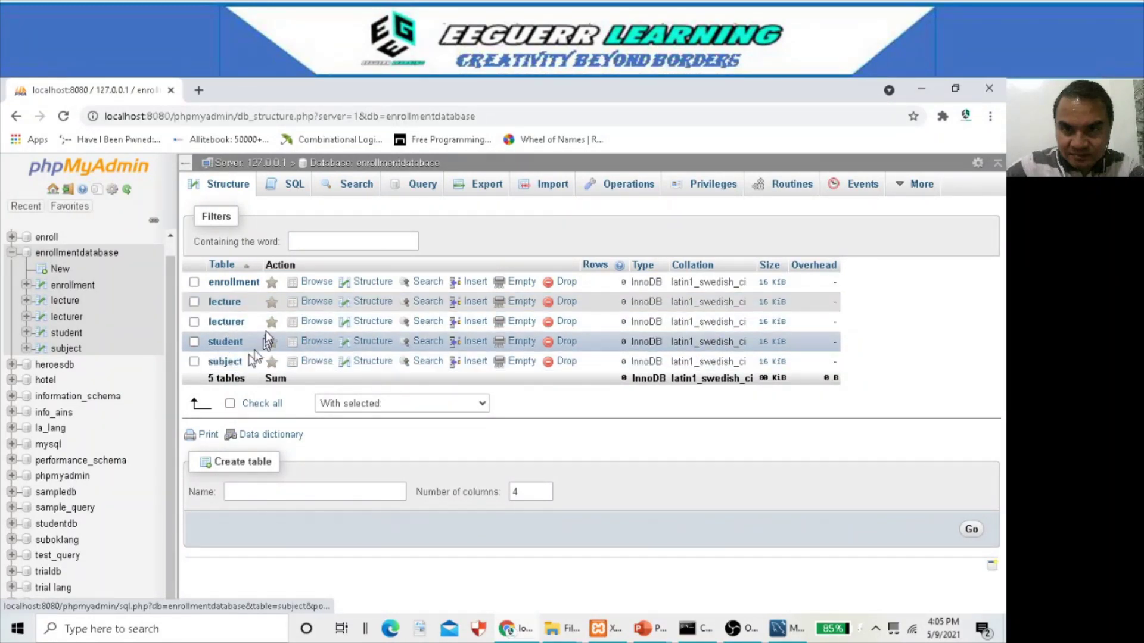
click(242, 287)
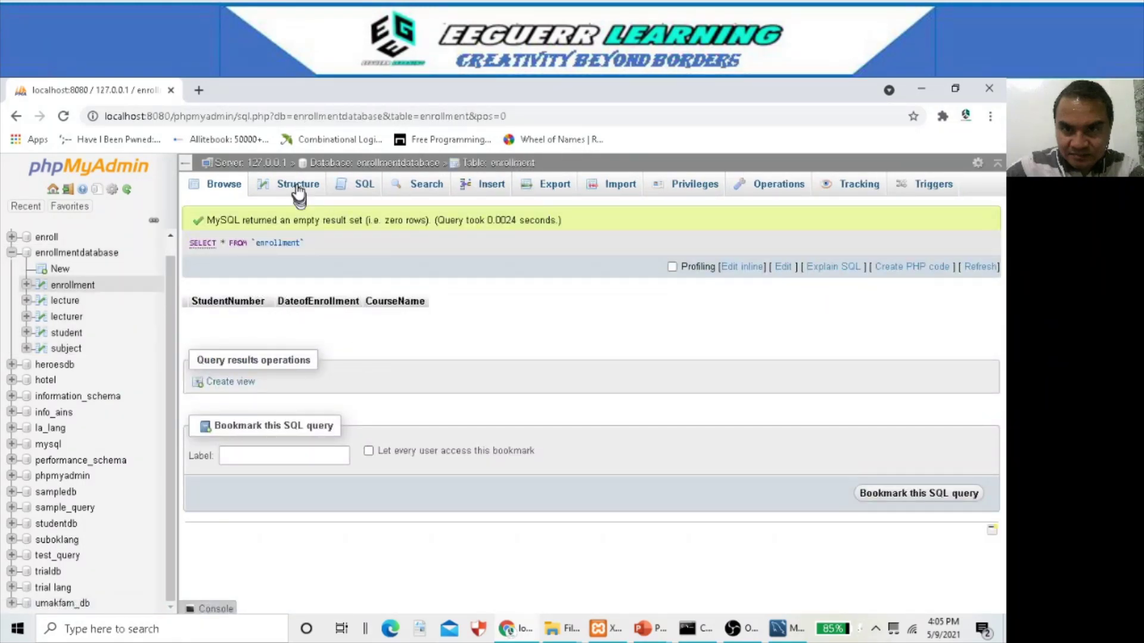
click(297, 188)
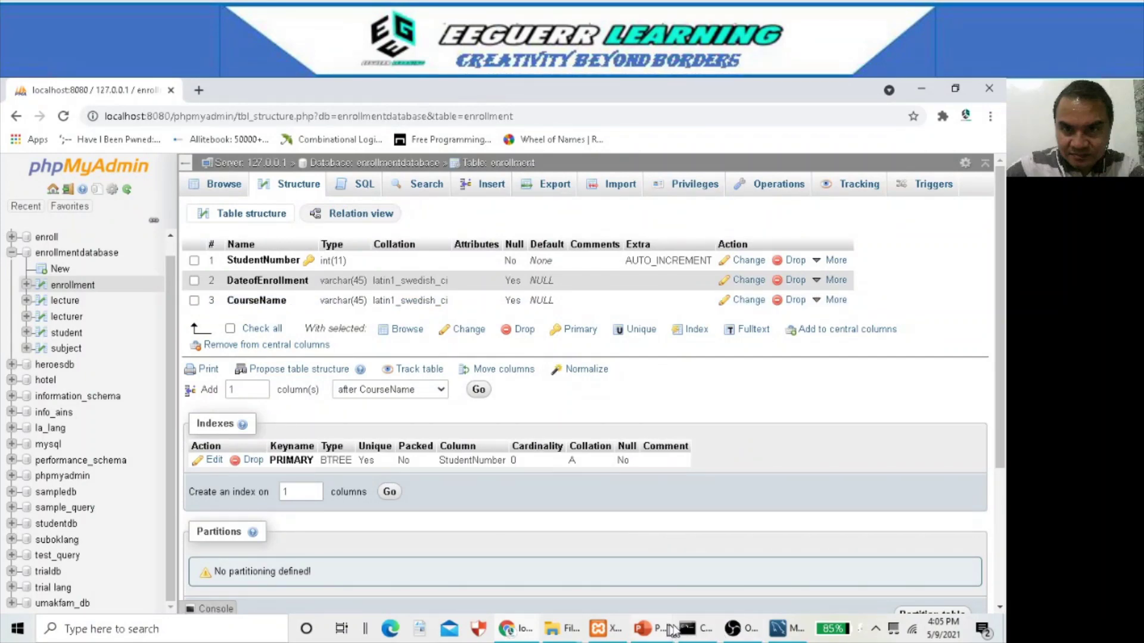
- Compare the enrollment table's StudentNumber, DateofEnrollment and CourseName columns against the EER diagram
click(777, 628)
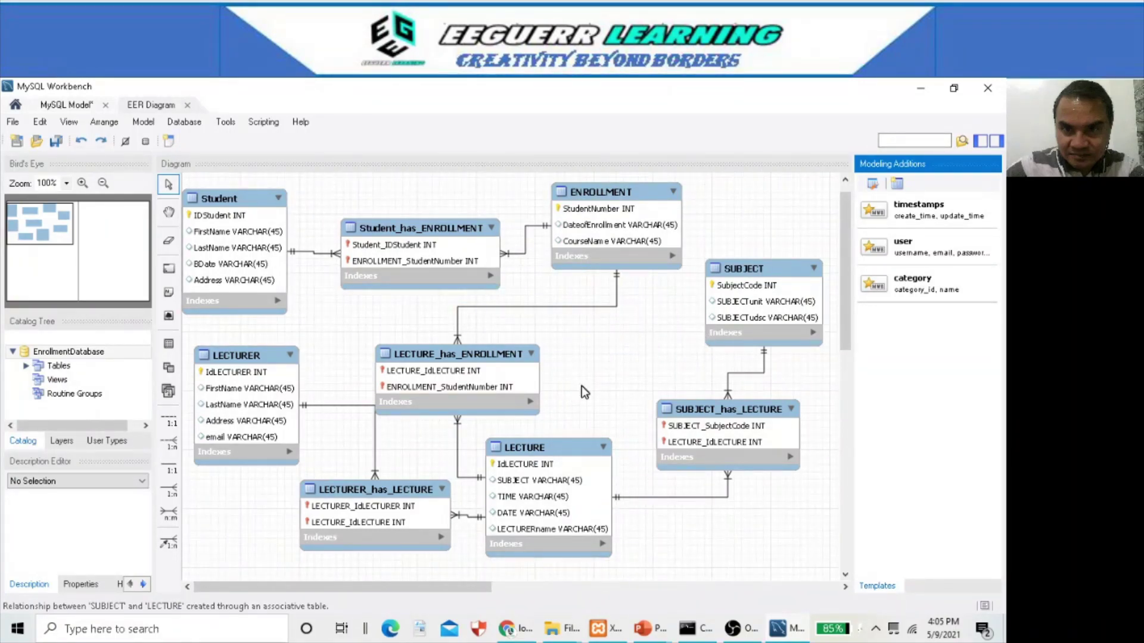
key(alt+Tab)
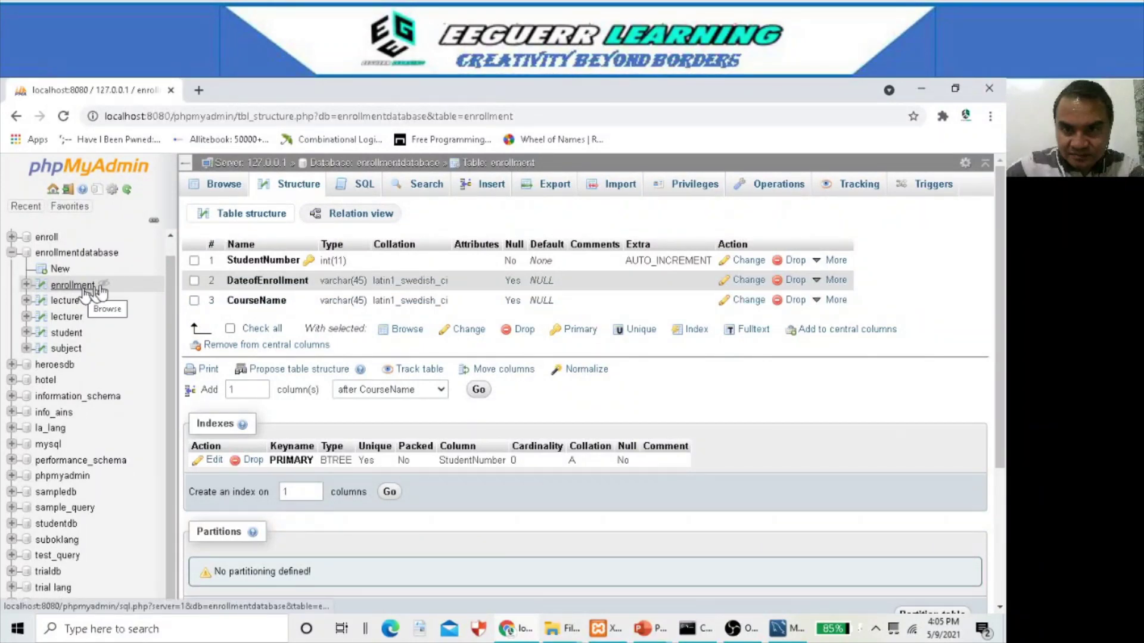
key(alt+Tab)
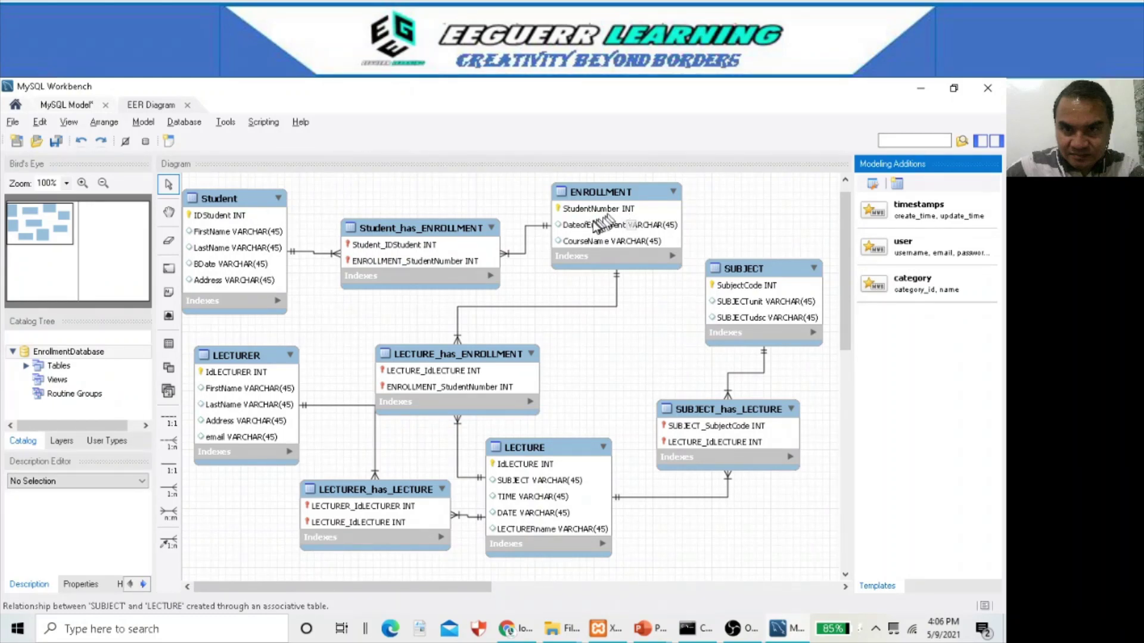
key(alt+Tab)
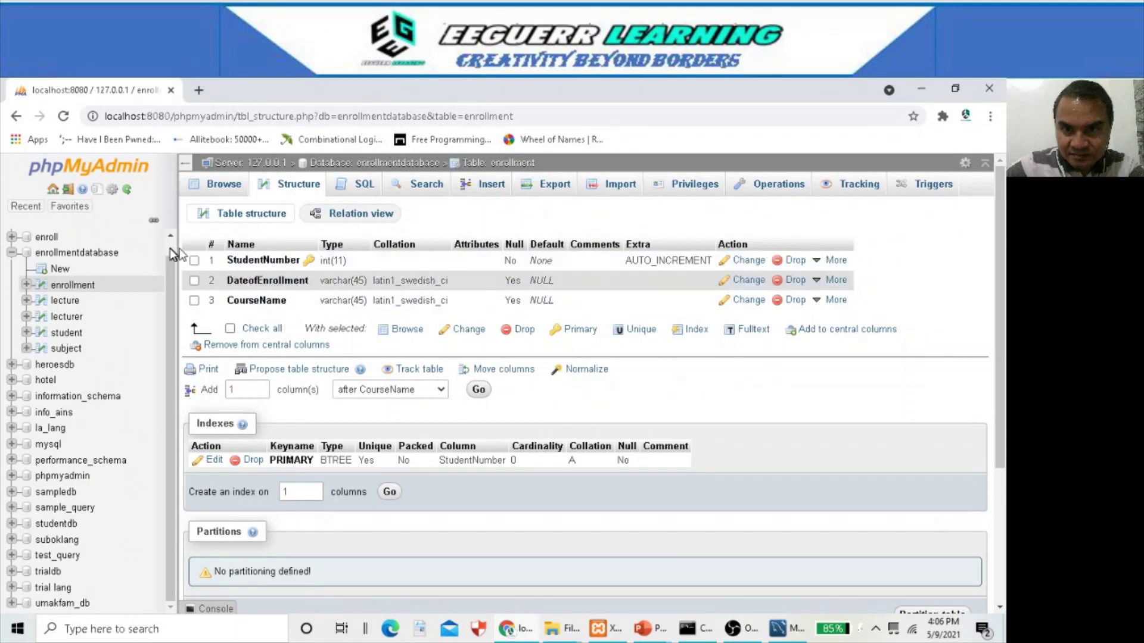
- Review the lecture and lecturer table structures, then open the empty student table
click(65, 300)
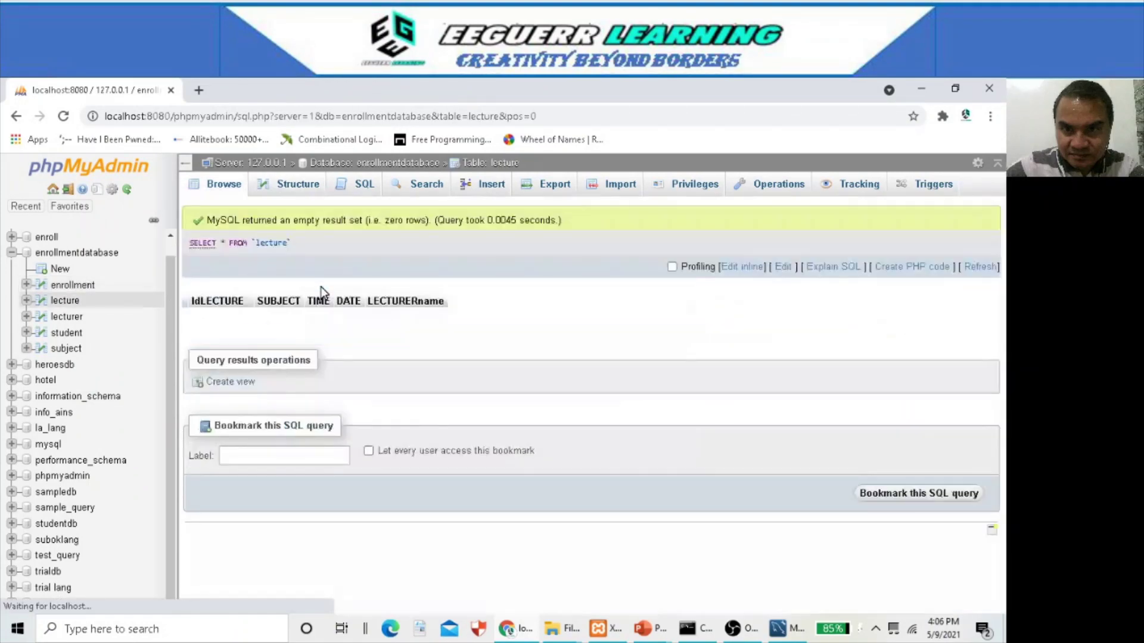
click(296, 188)
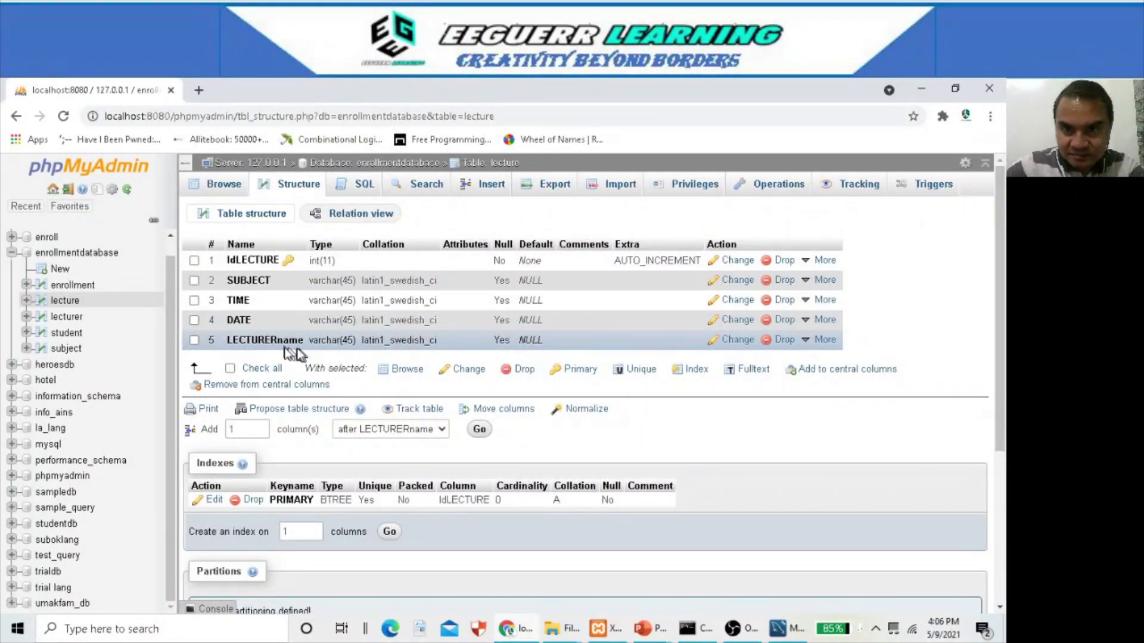
click(66, 319)
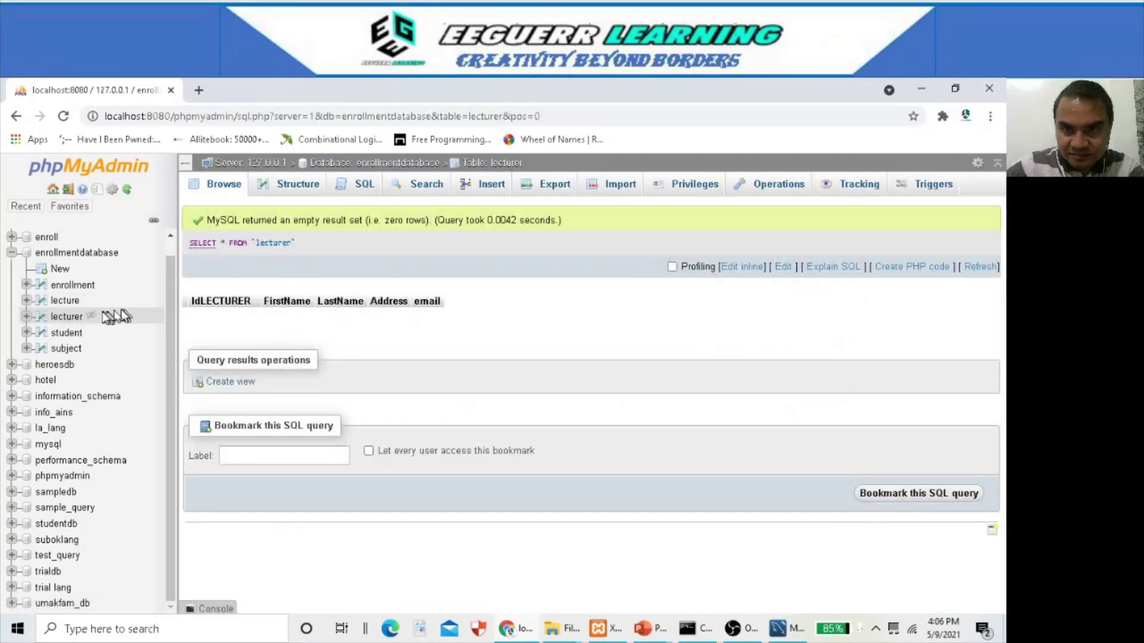
click(293, 184)
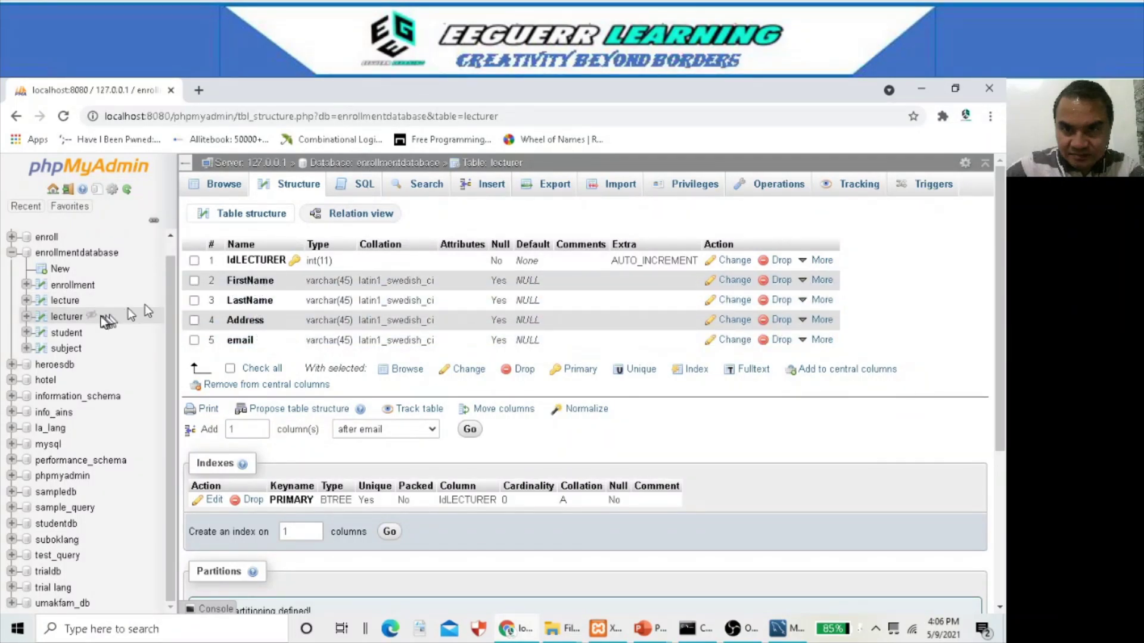
click(66, 333)
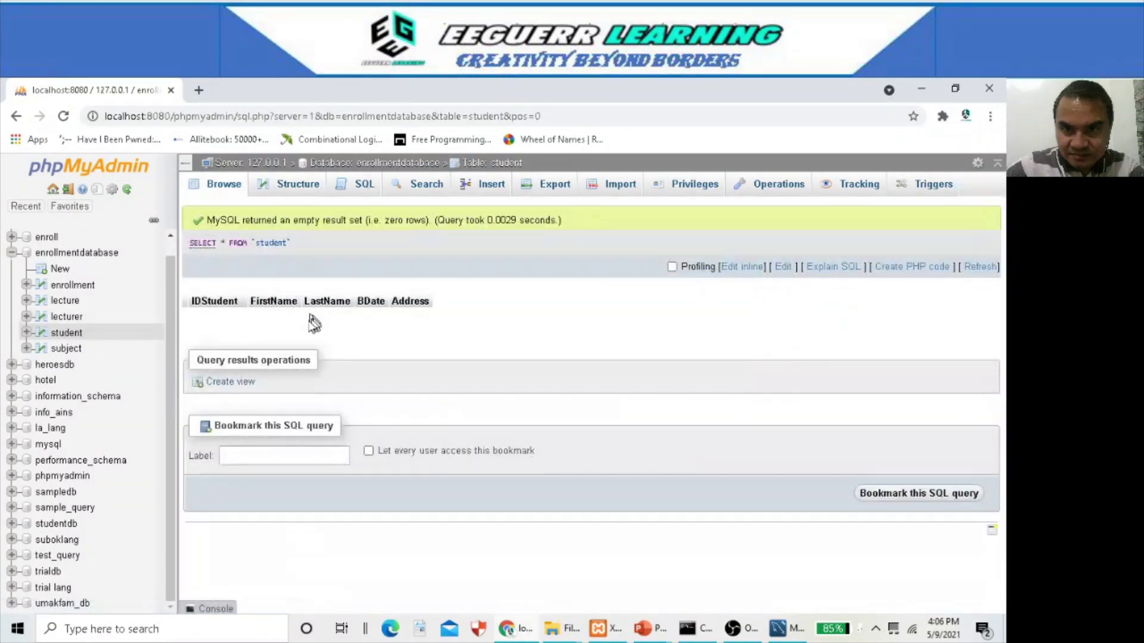
- Review the column structures of the student and subject tables
click(294, 195)
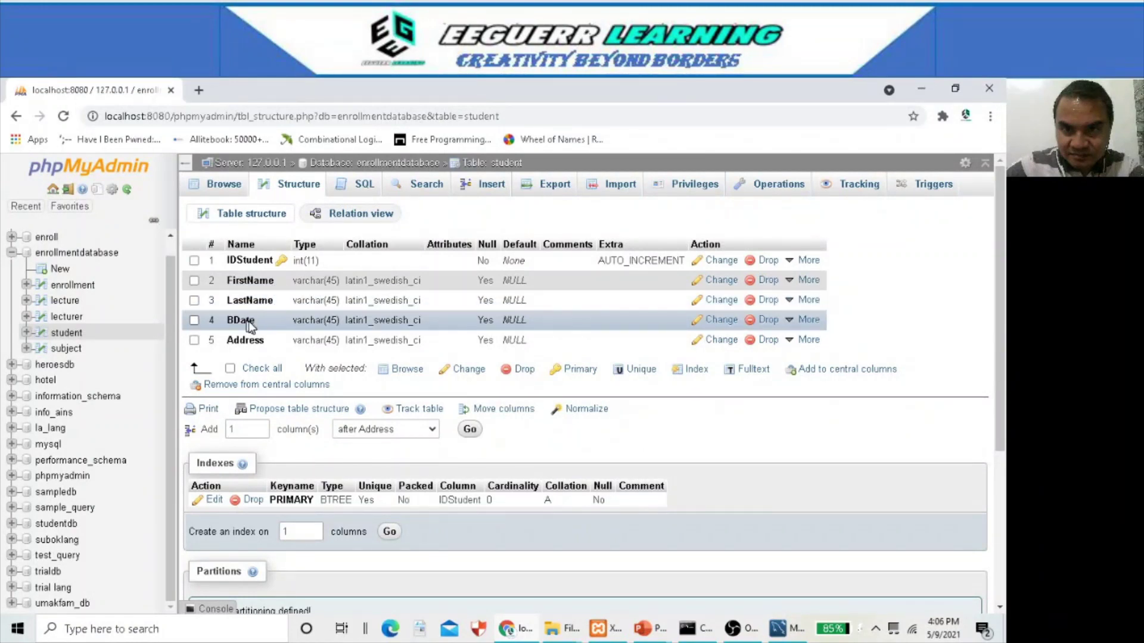
click(72, 349)
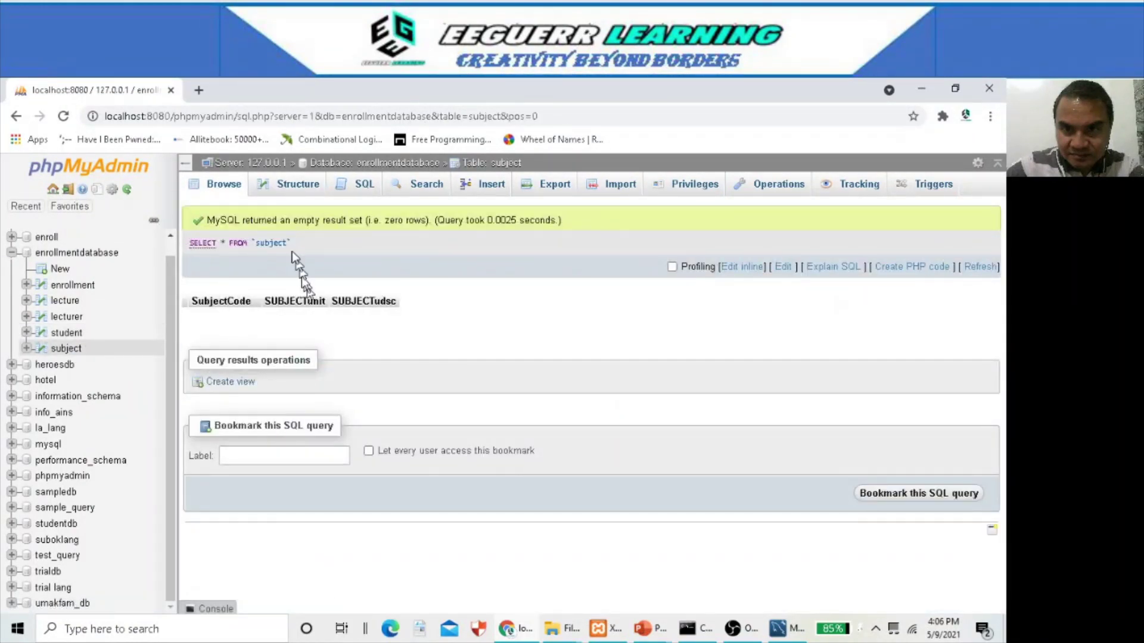
click(293, 186)
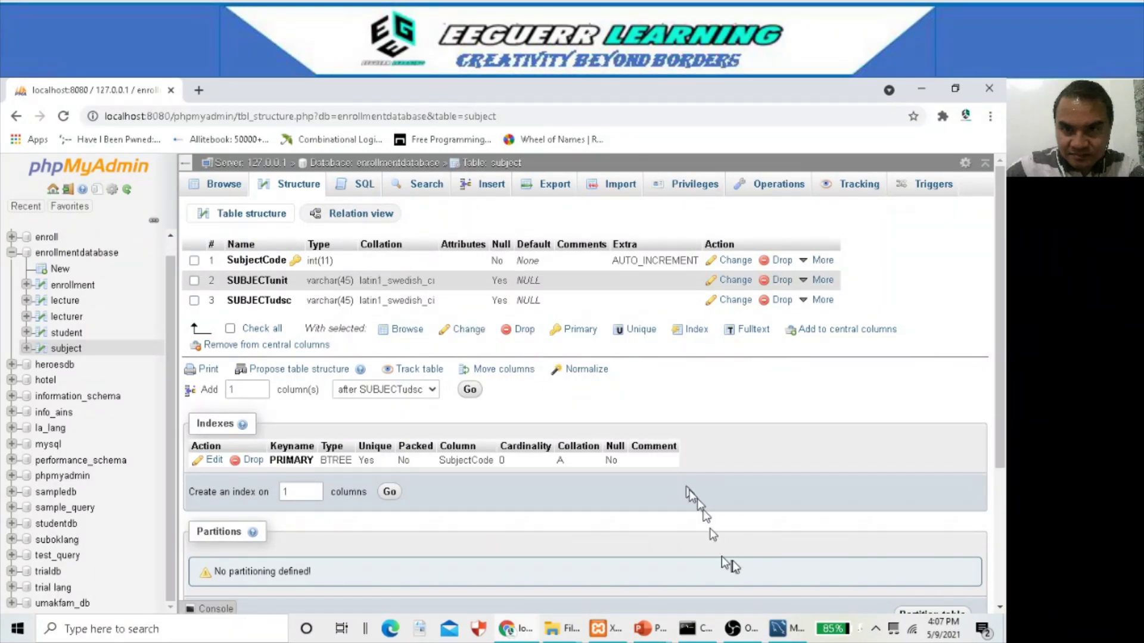
- Return to the EER diagram, then advance the ER diagram slide show to its closing slide
click(782, 630)
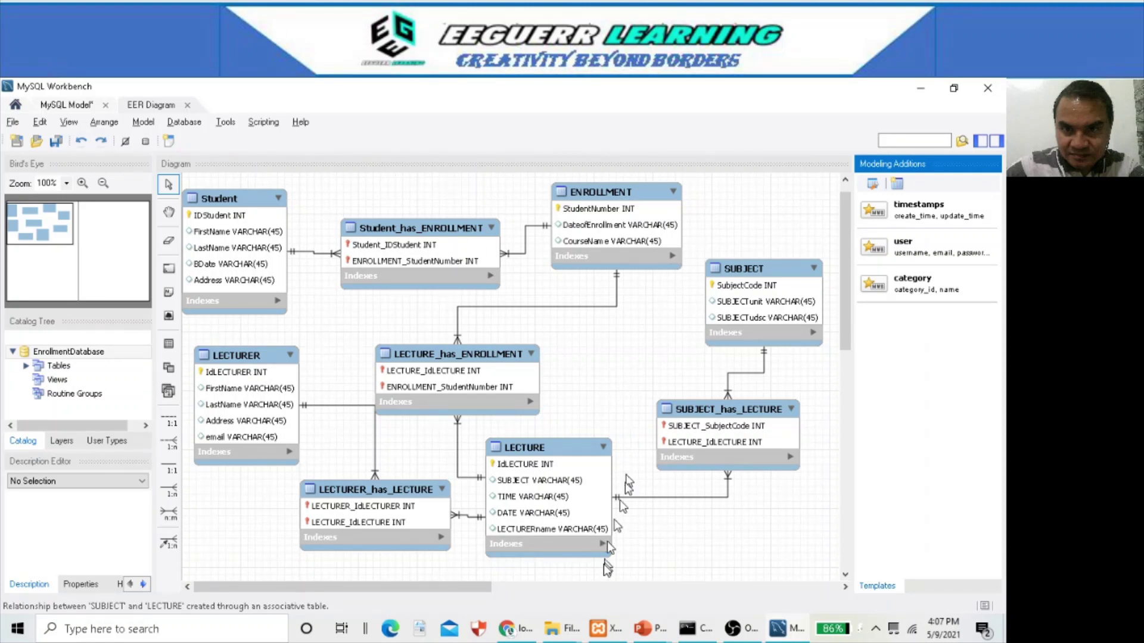
click(647, 630)
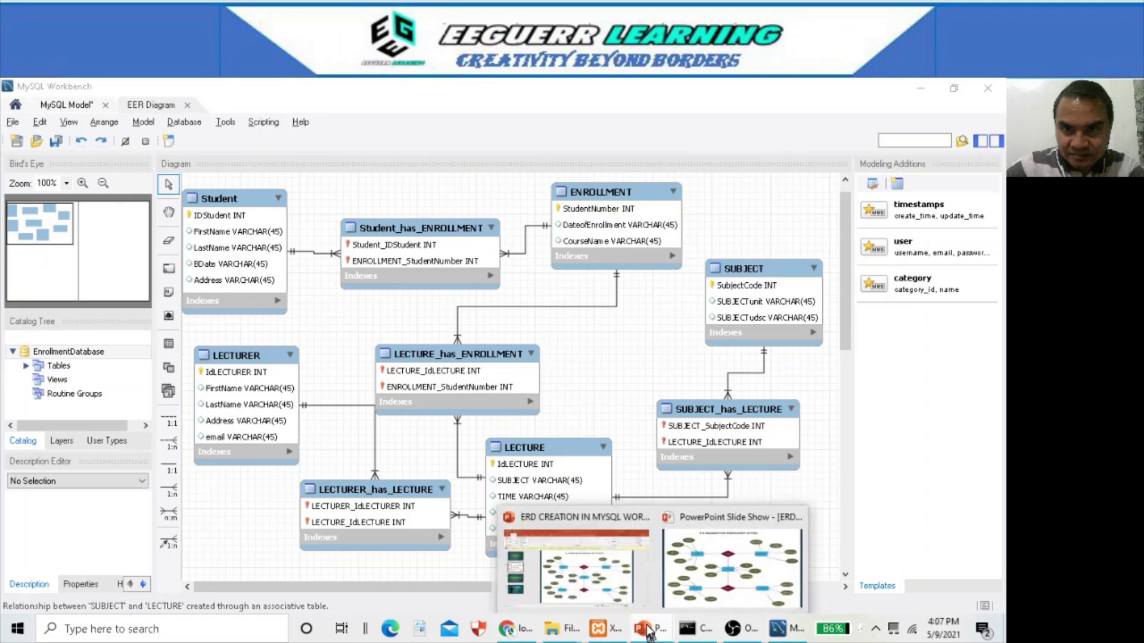
click(724, 567)
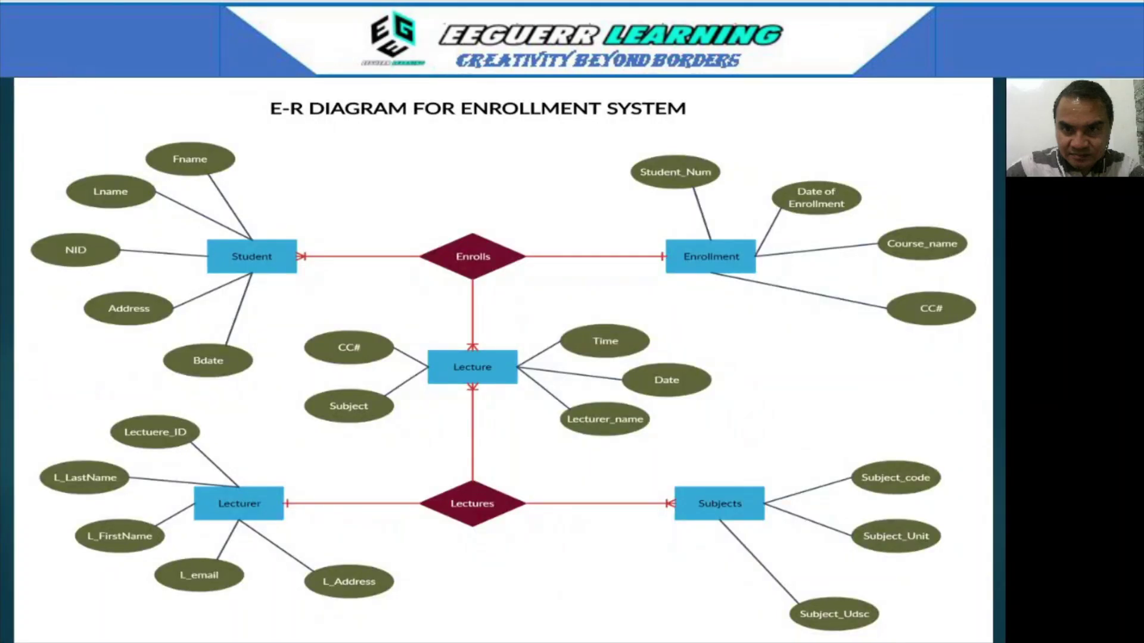
key(Right)
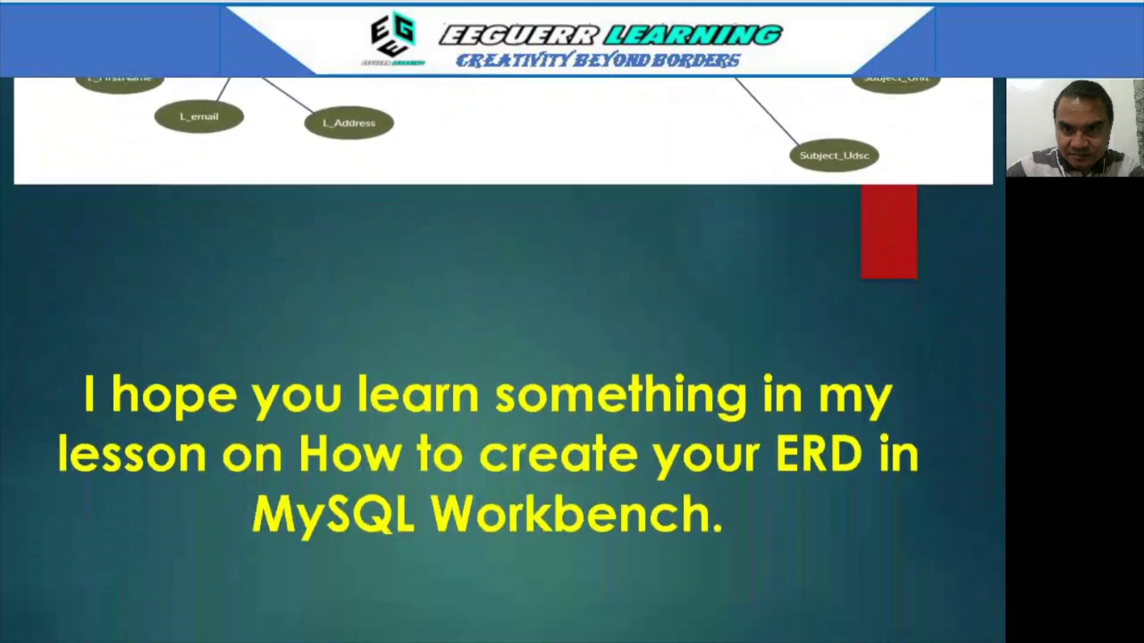